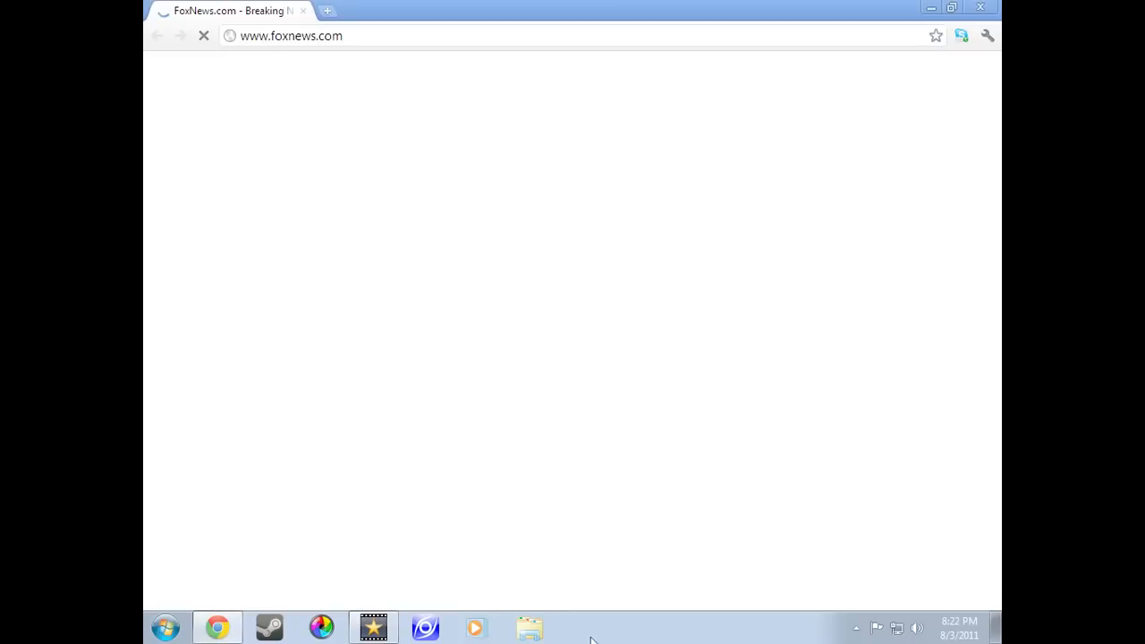
Step: Search the web for NCH Software from the browser's address bar
left_click(368, 34)
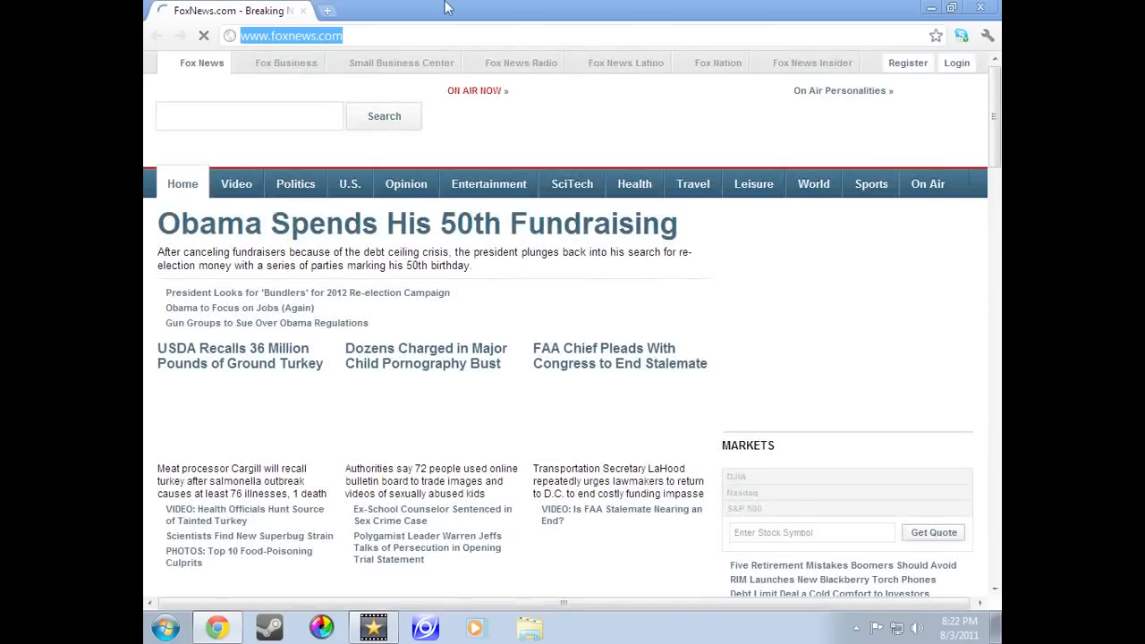
type("NCH ")
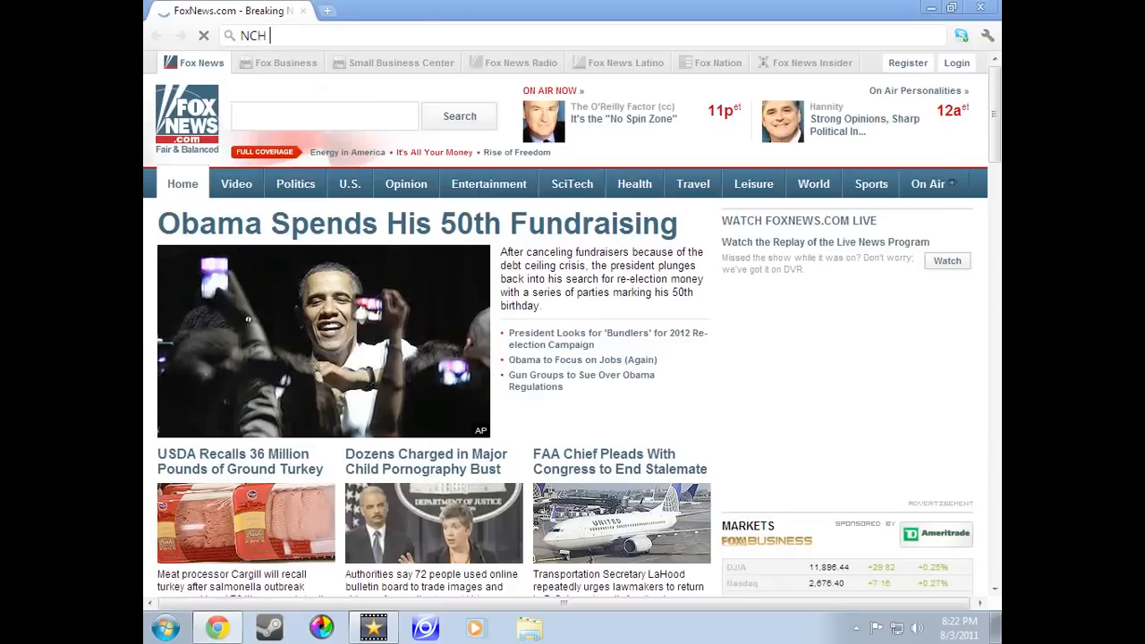
type("So")
type("ftaw")
key("BackSpace")
key("BackSpace")
type("wat")
key("BackSpace")
type("re")
key("Return")
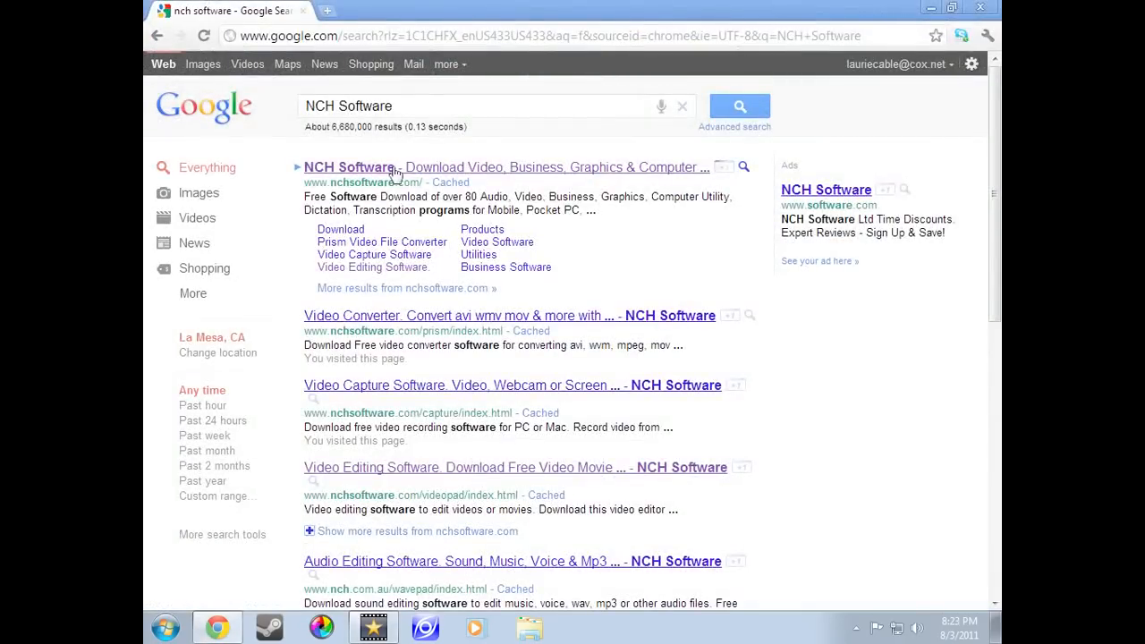
Step: Open the NCH Software site and go to its Video software category
left_click(419, 168)
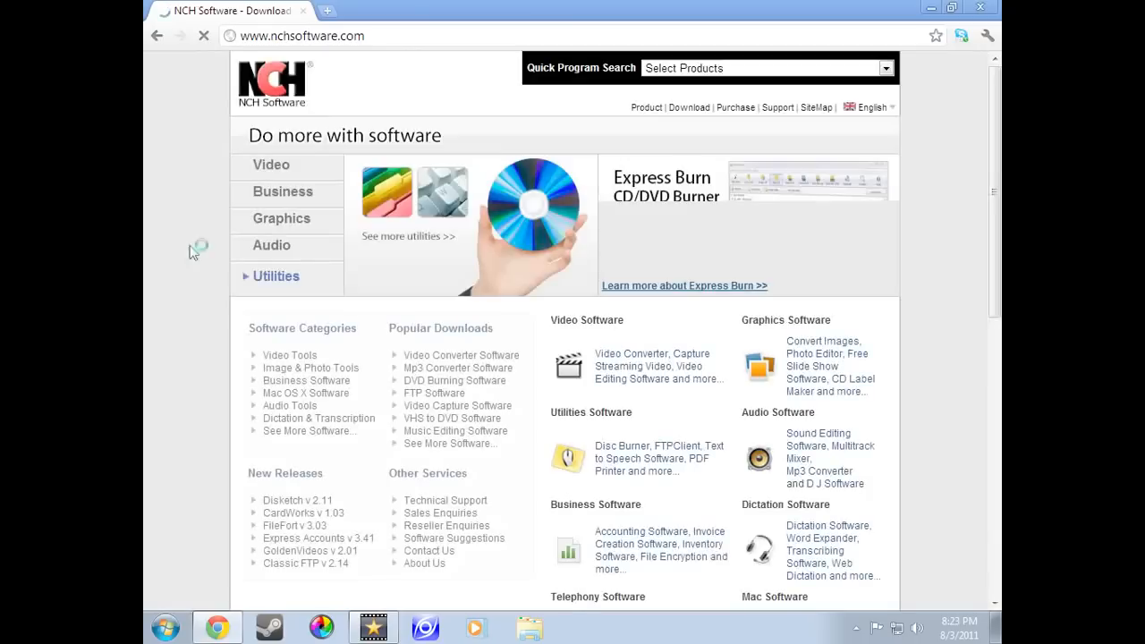
left_click(266, 170)
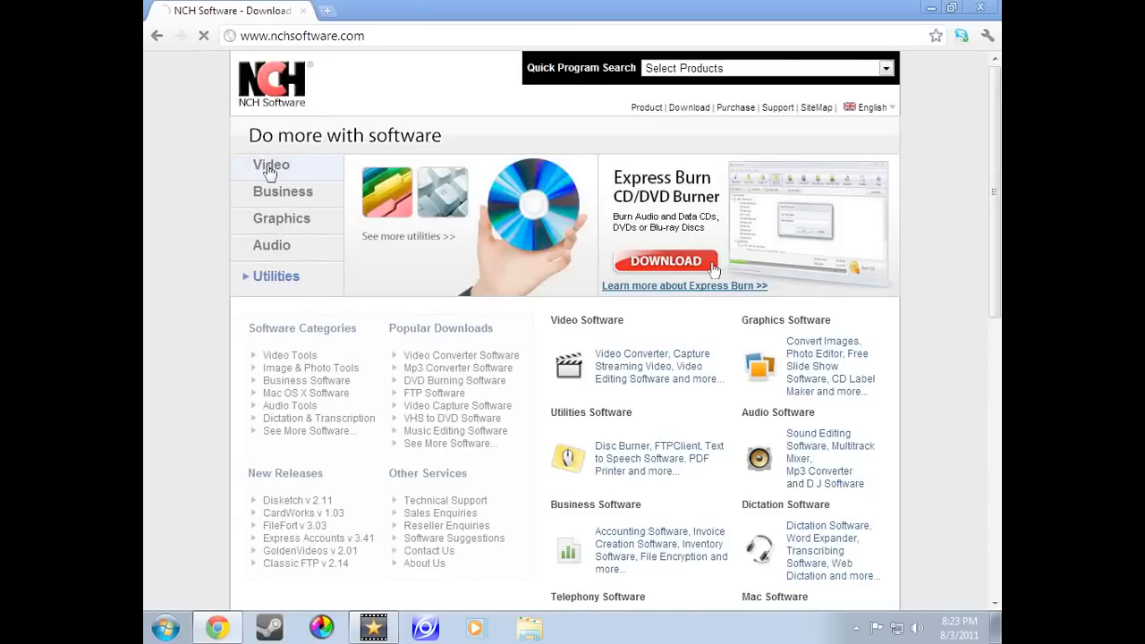
scroll(187, 311, "down", 1)
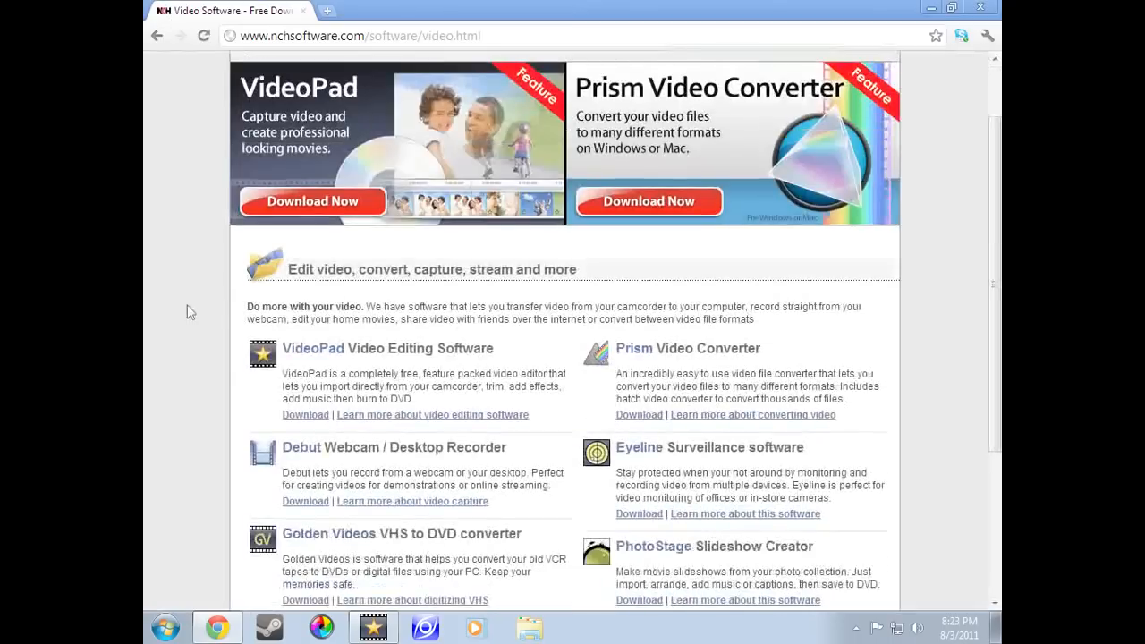
Step: Open the VideoPad Video Editing Software page from the video software list
left_click(319, 353)
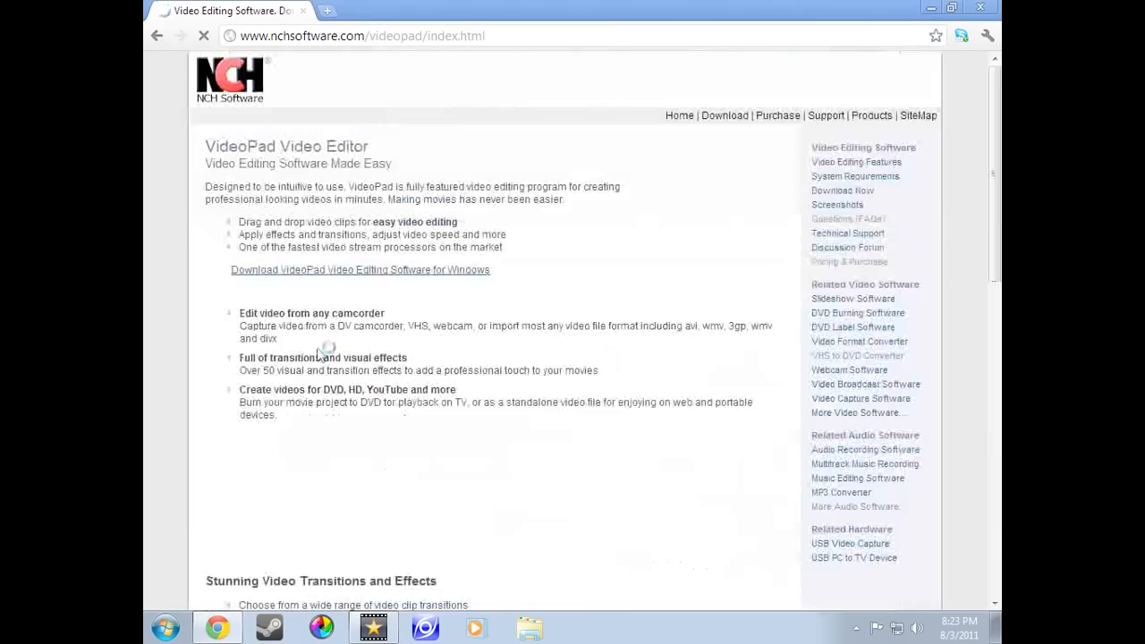
left_click(158, 37)
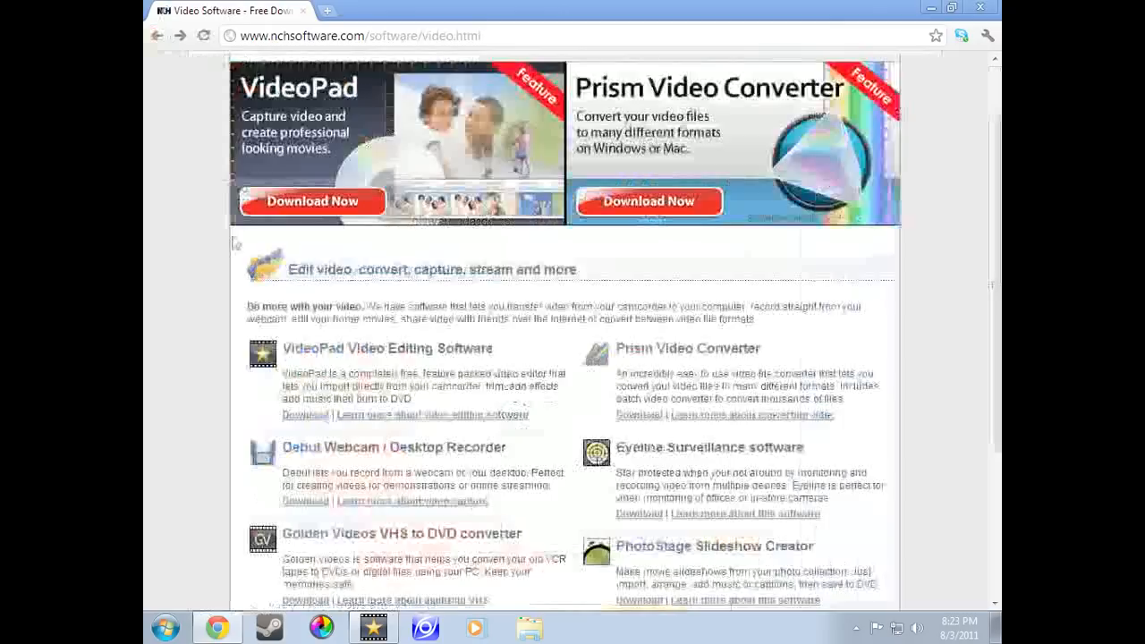
scroll(325, 376, "down", 1)
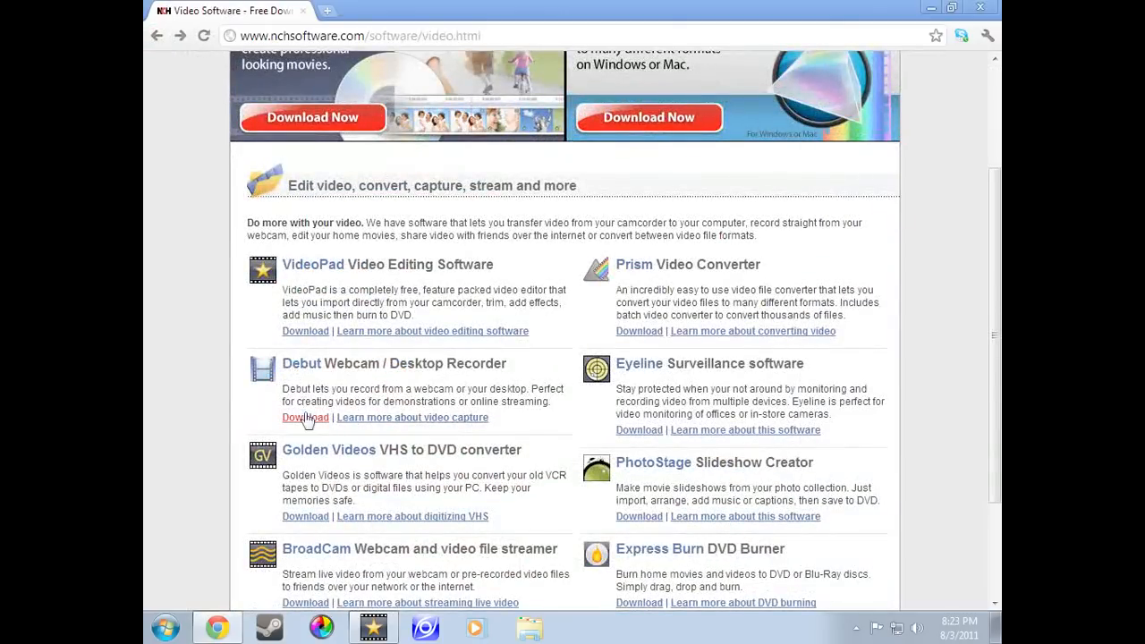
left_click(321, 269)
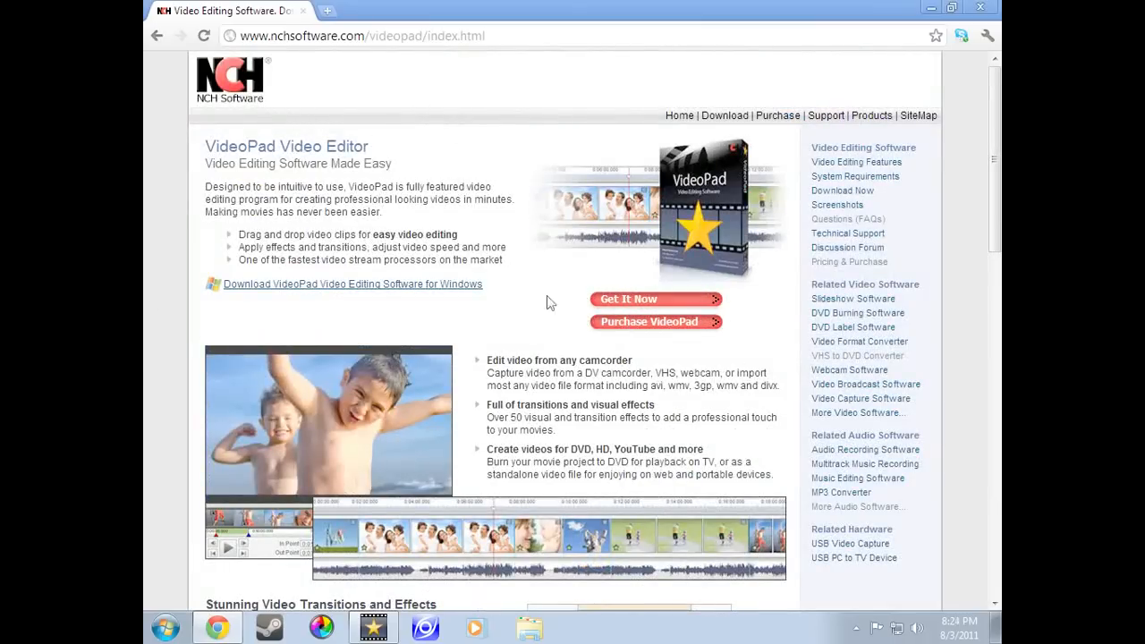
Step: Scroll through the VideoPad page to review its features and technical information
scroll(546, 304, "down", 2)
scroll(557, 261, "down", 3)
scroll(573, 420, "up", 3)
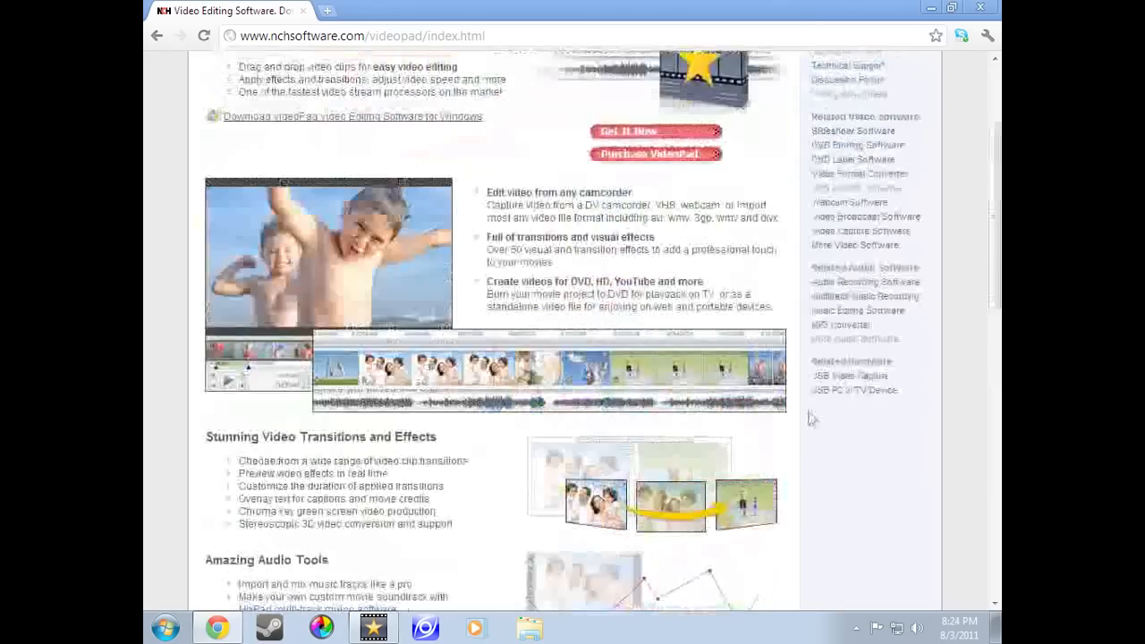
scroll(448, 269, "down", 4)
scroll(669, 313, "down", 3)
scroll(671, 313, "down", 2)
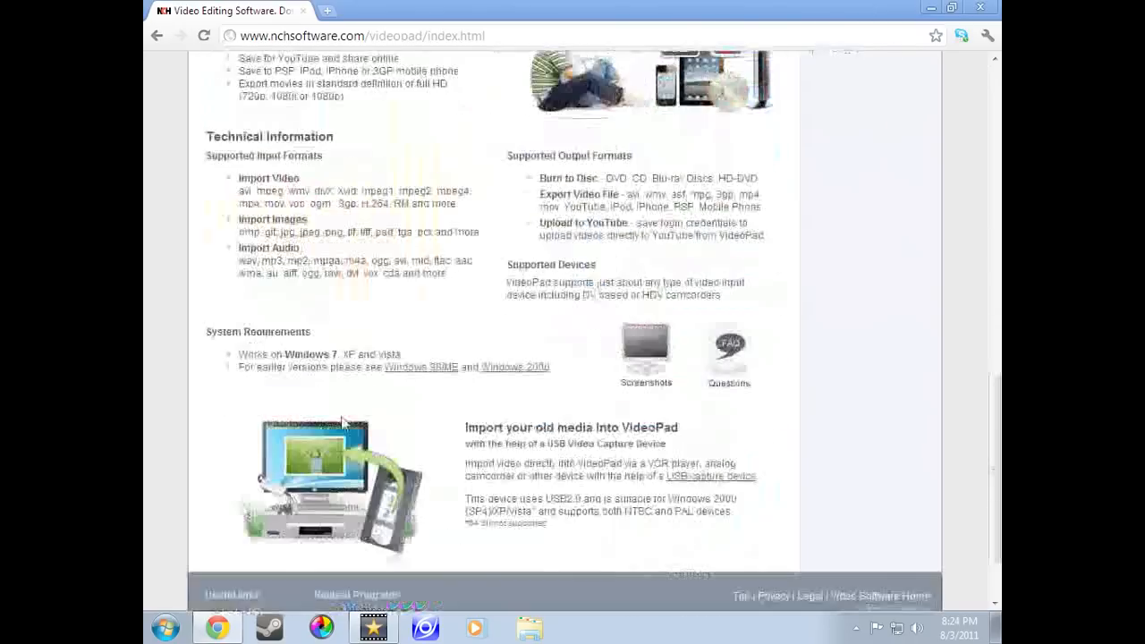
scroll(507, 399, "up", 11)
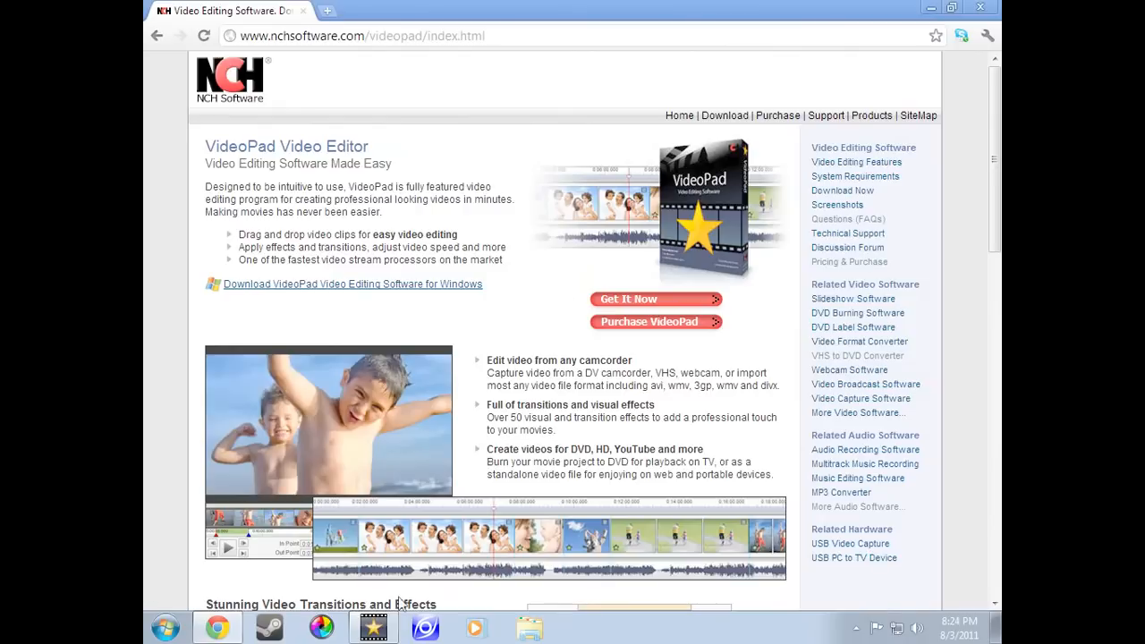
Step: Download the VideoPad installer with Get It Now, dismiss the download bar and close the browser
left_click(626, 302)
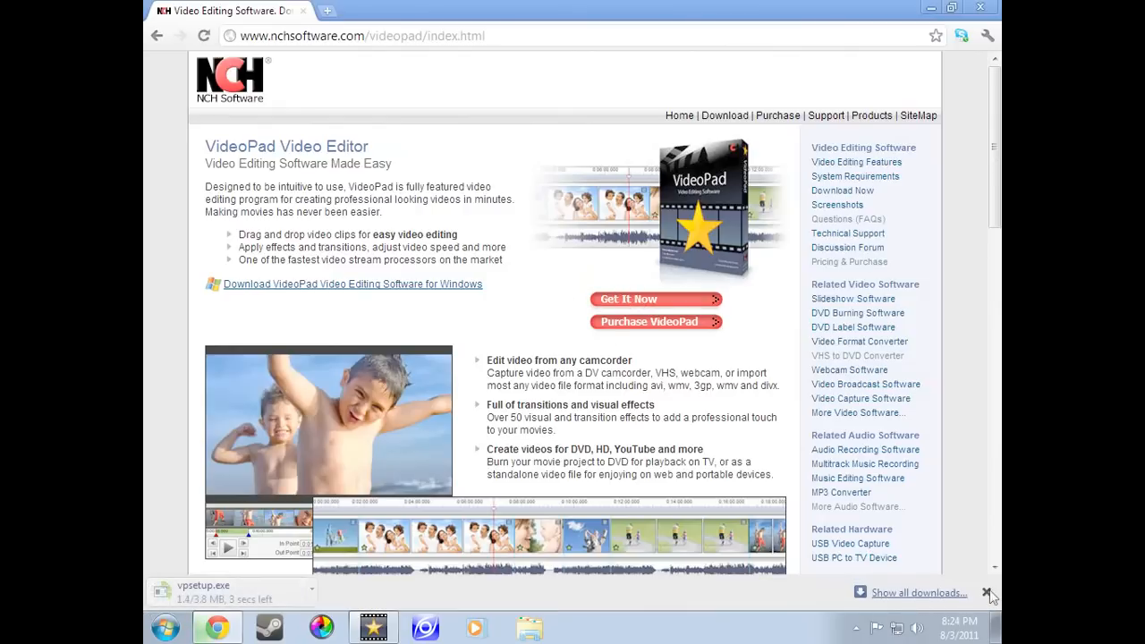
left_click(987, 593)
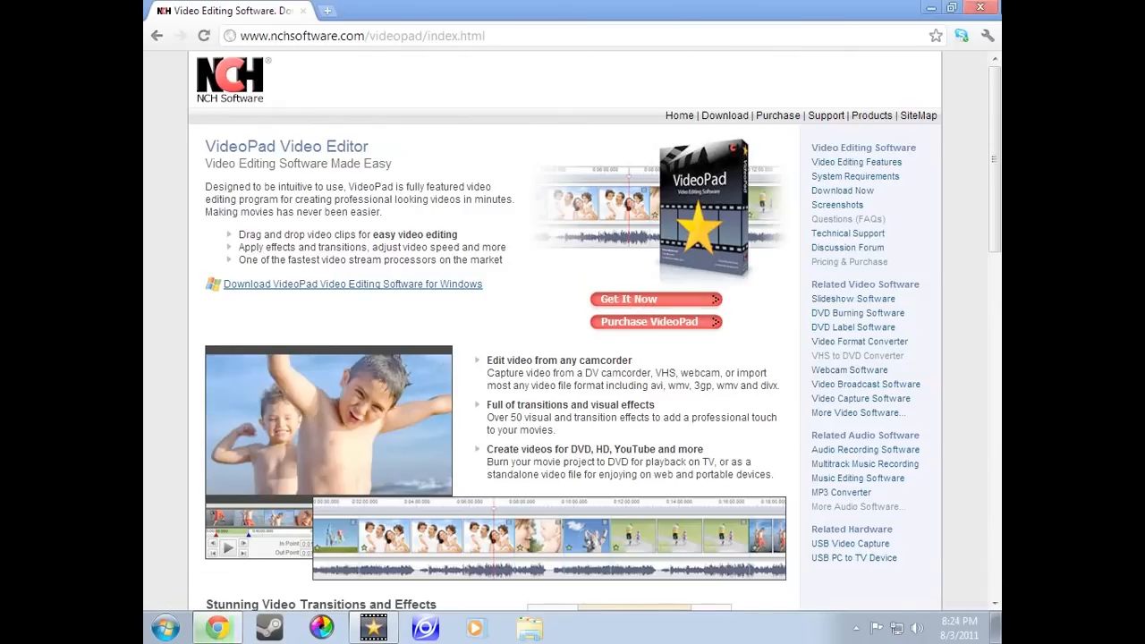
left_click(980, 7)
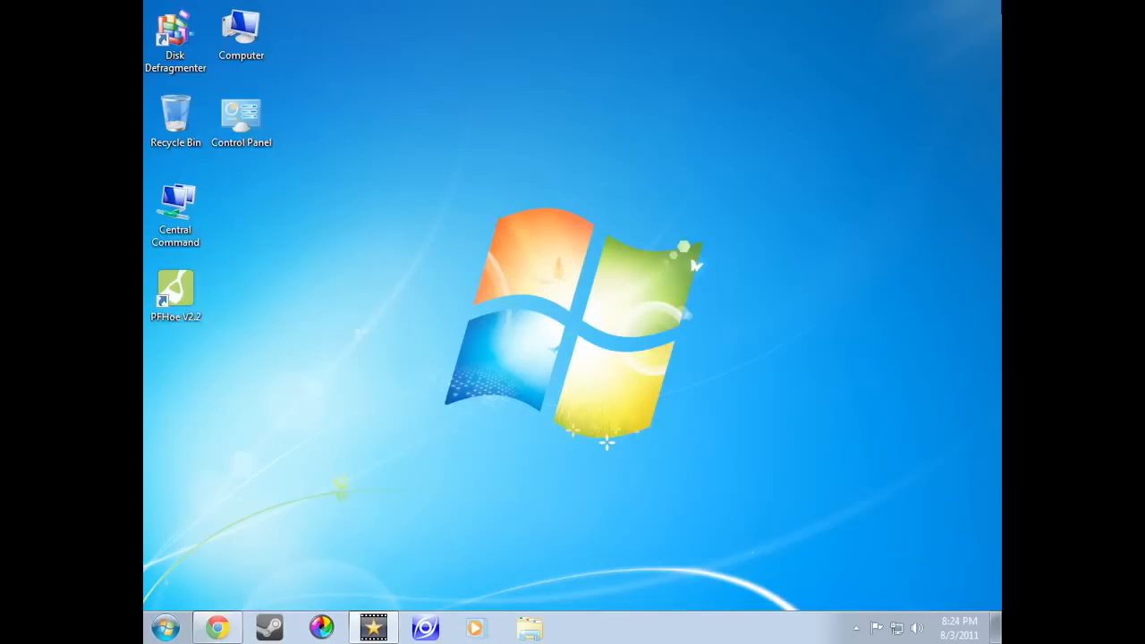
Step: Open VideoPad Video Editor and collapse the Clips pane beneath the Files list
left_click(376, 628)
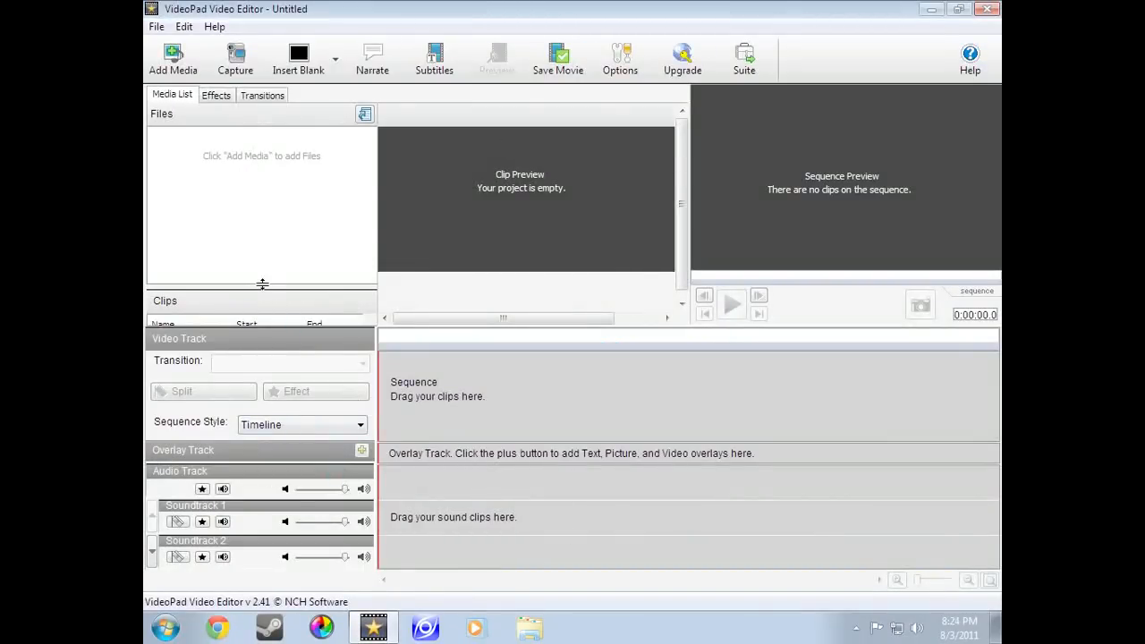
left_click_drag(260, 286, 257, 219)
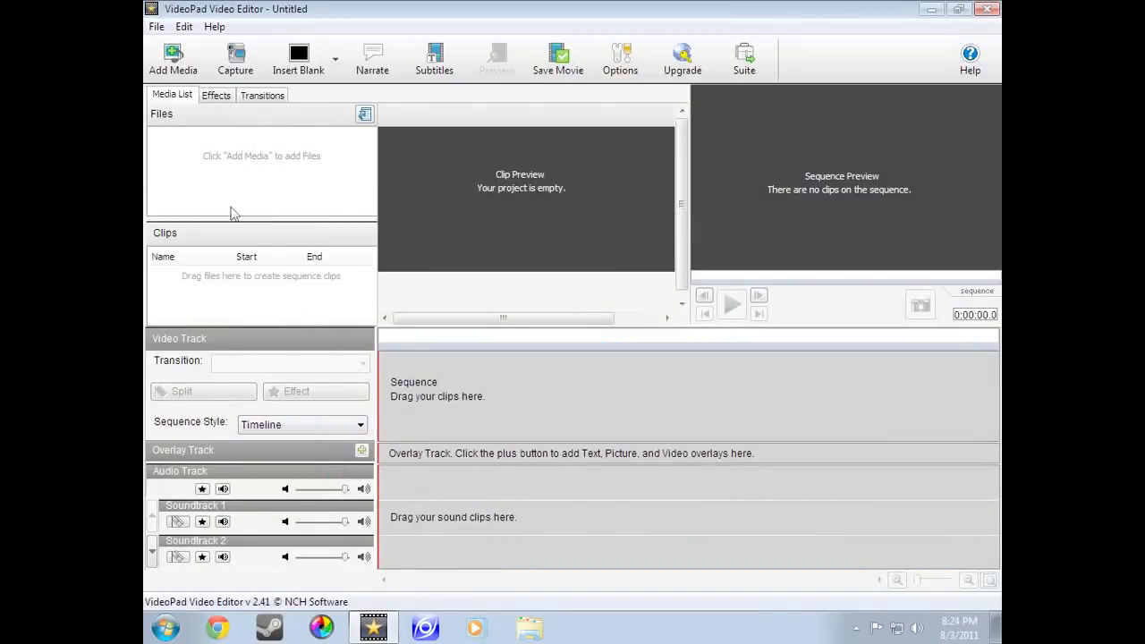
left_click_drag(217, 218, 216, 313)
Step: Toggle the media panel between the Files and Media List views, ending on Files
left_click(365, 114)
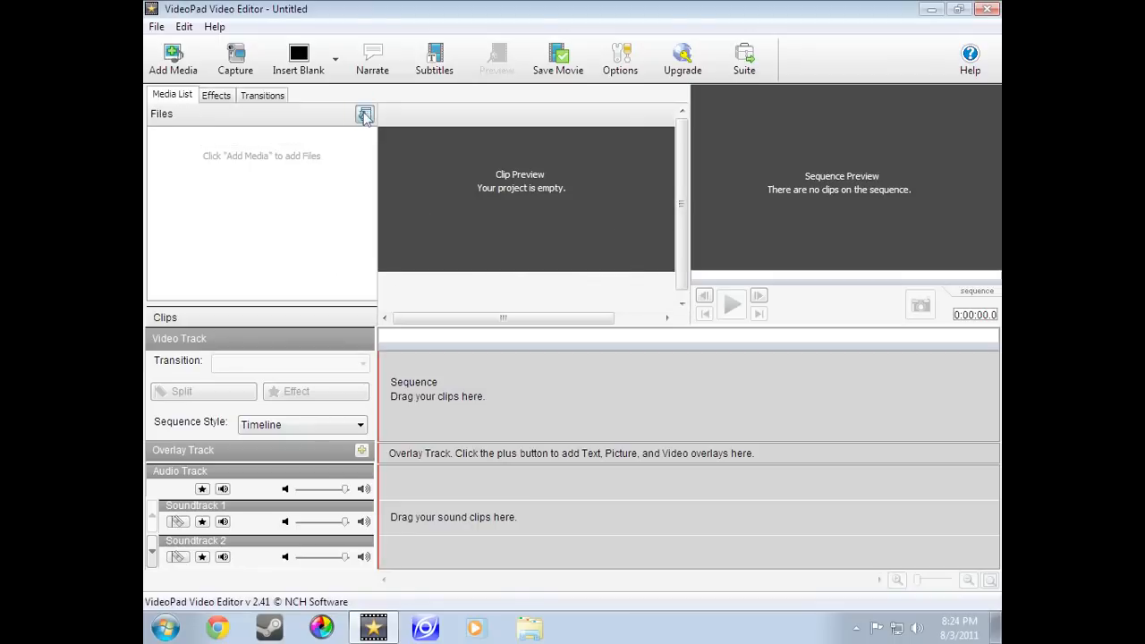
left_click(365, 113)
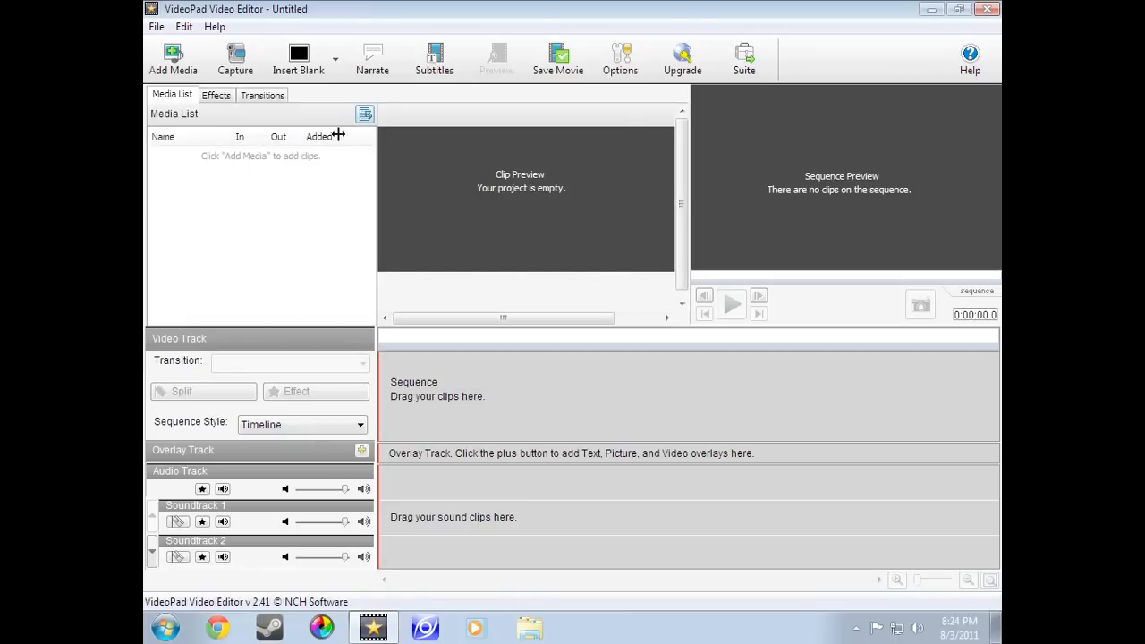
left_click(364, 115)
left_click(364, 114)
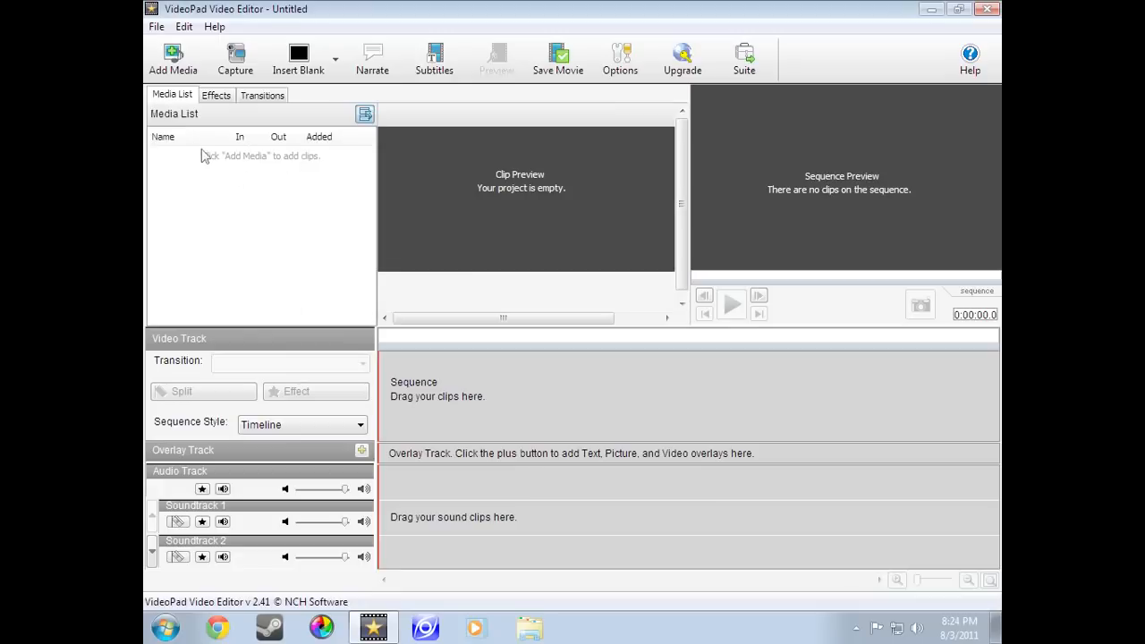
left_click(364, 115)
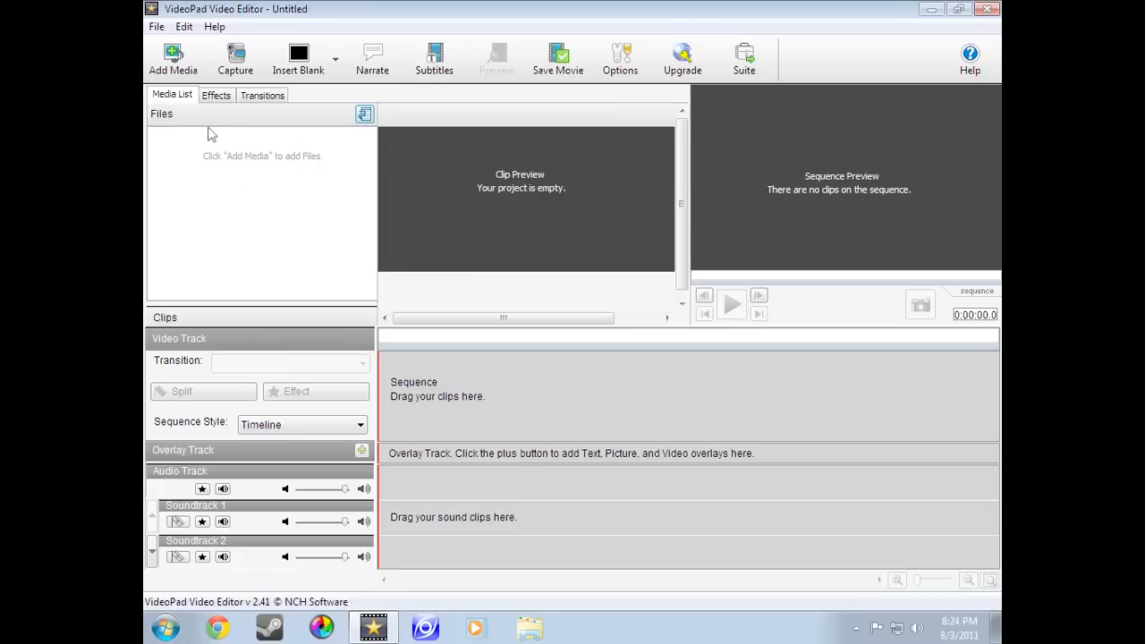
Step: Browse the Effects and Transitions tabs, then return to the Media List
left_click(217, 95)
left_click(261, 95)
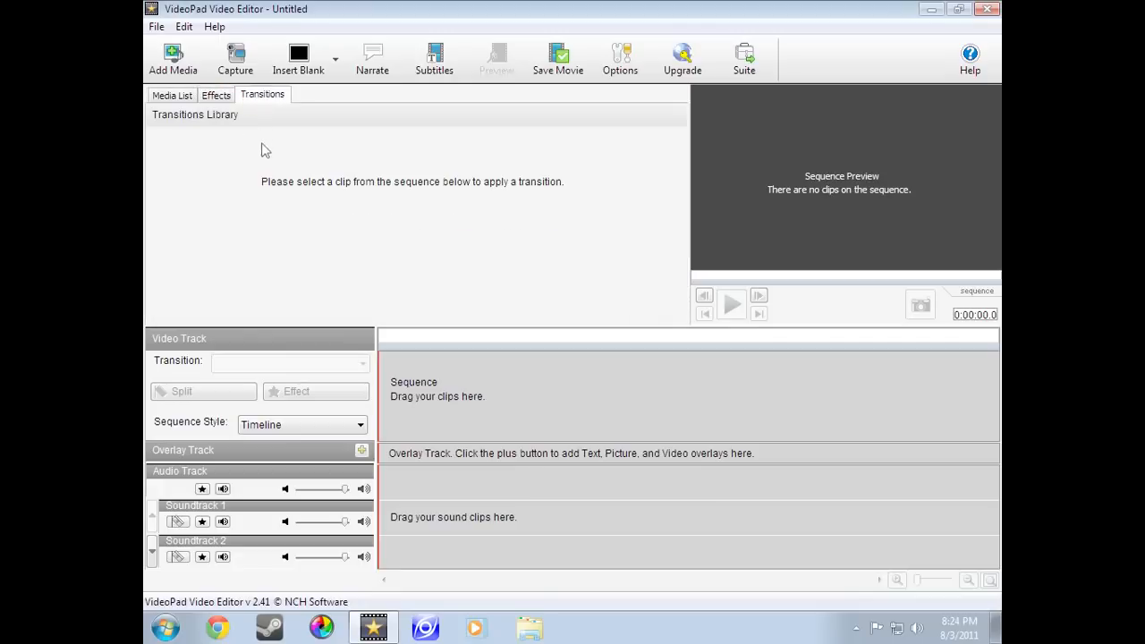
left_click(170, 96)
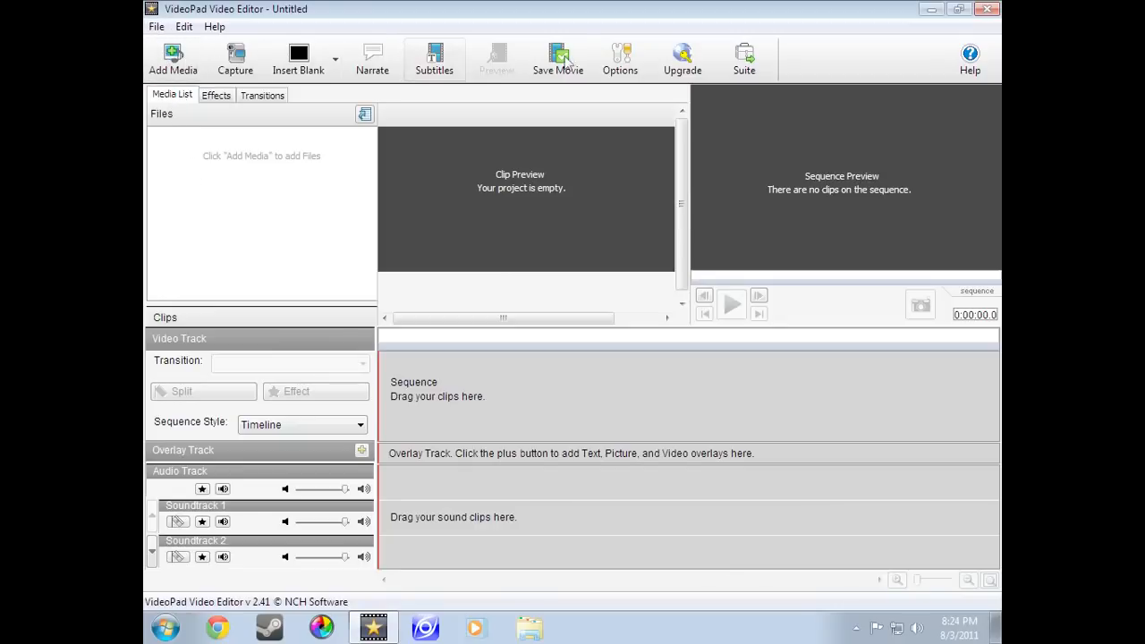
Step: Open Options to review the Media Files settings, then close the dialog with OK
left_click(627, 63)
left_click(423, 111)
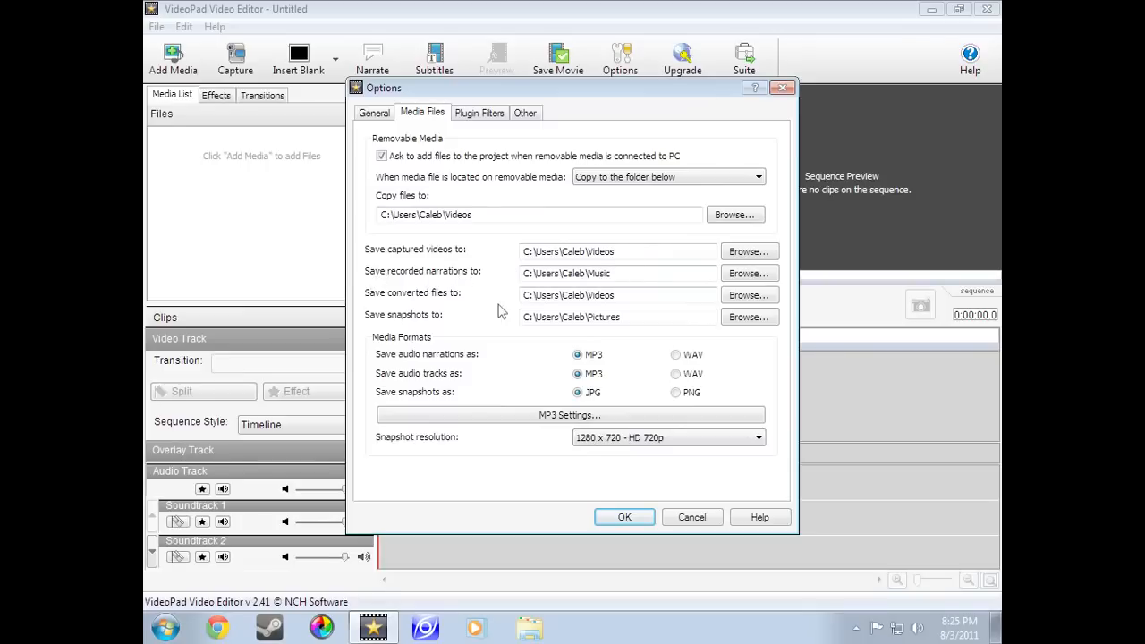
left_click(624, 517)
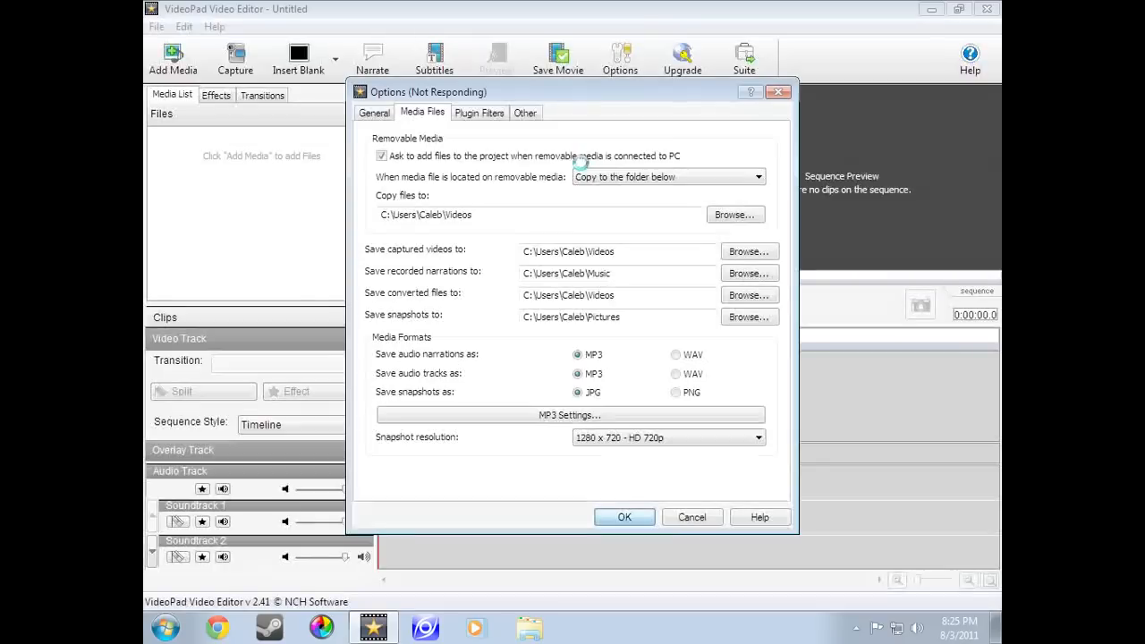
Step: Insert a blank clip into the sequence and select it to show the Transitions library
left_click(271, 96)
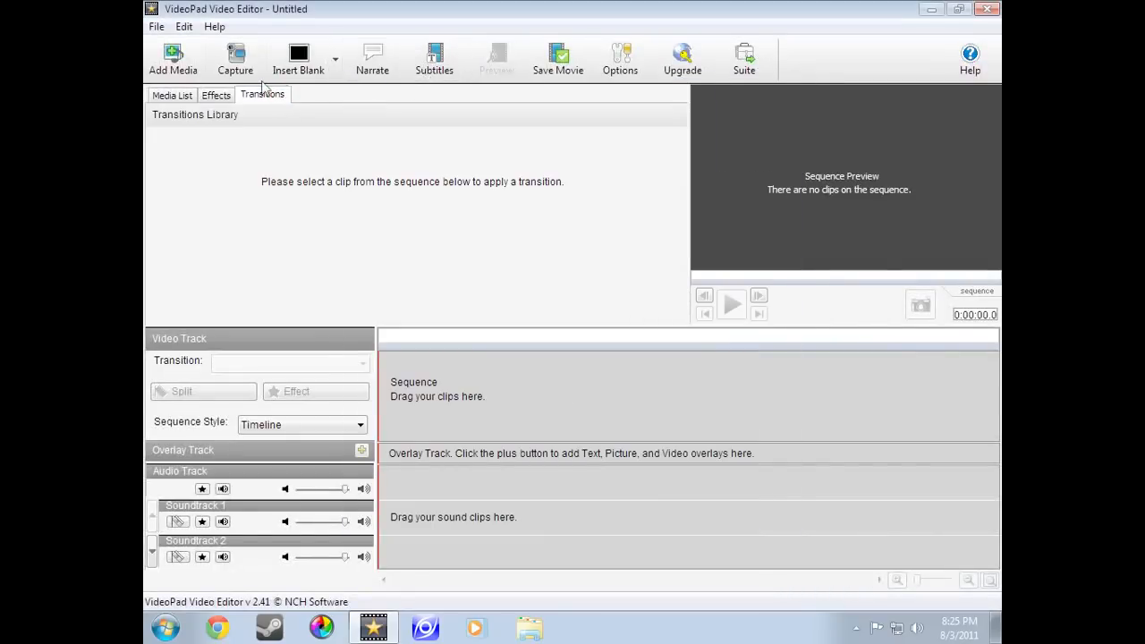
left_click(300, 71)
left_click(806, 372)
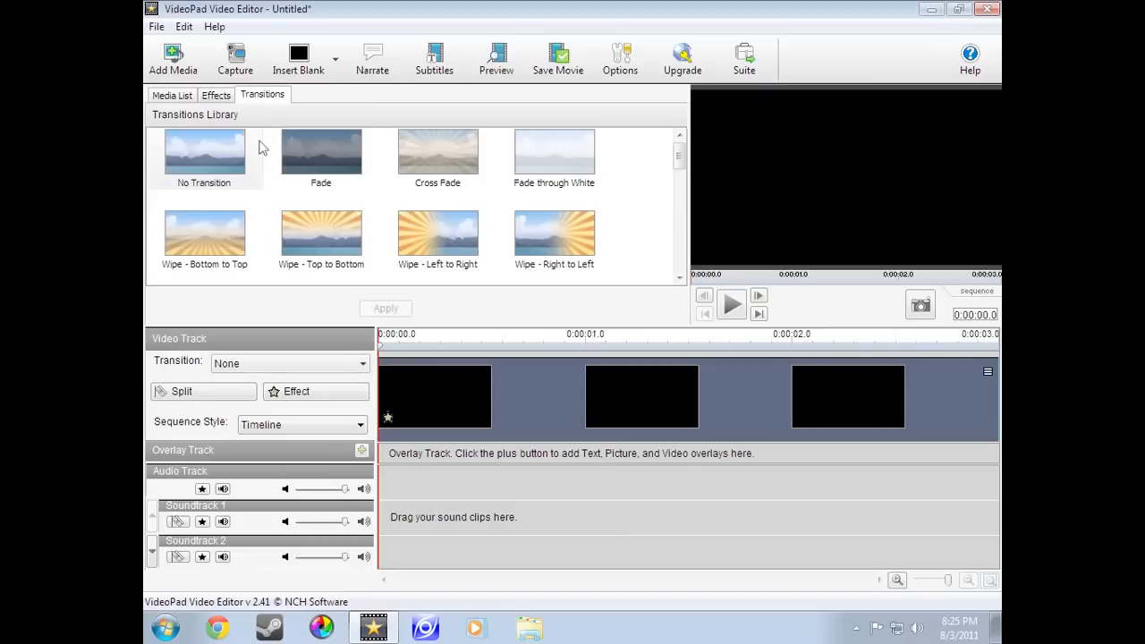
Step: Browse the effects library and open the Load/Unload Plugins dialog, then close it with OK
left_click(216, 94)
left_click_drag(679, 154, 680, 265)
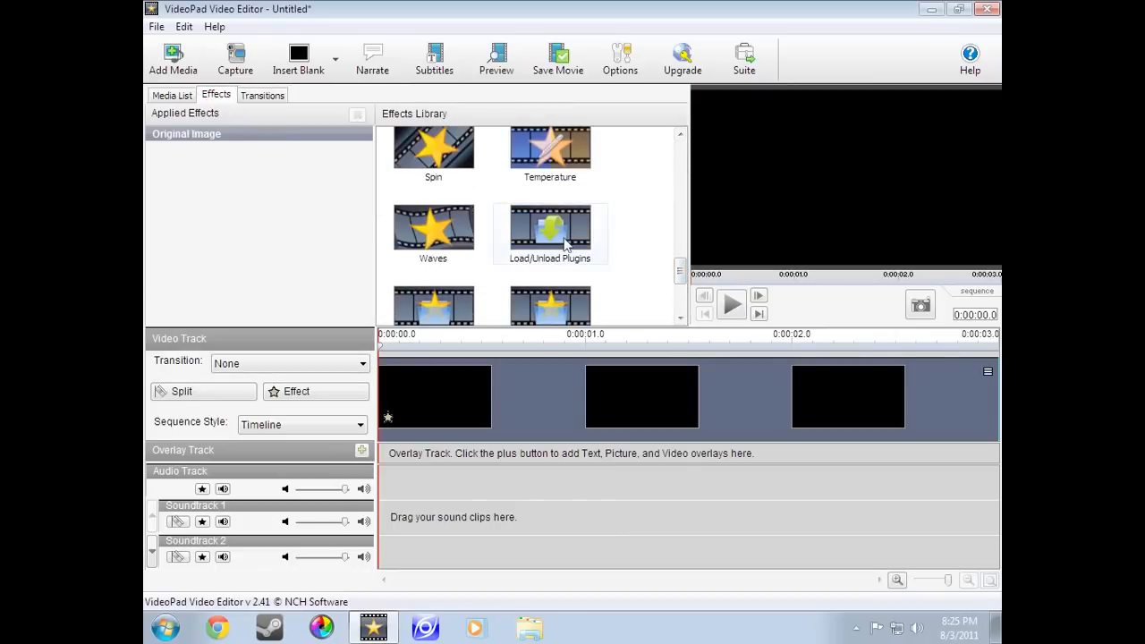
double_click(565, 243)
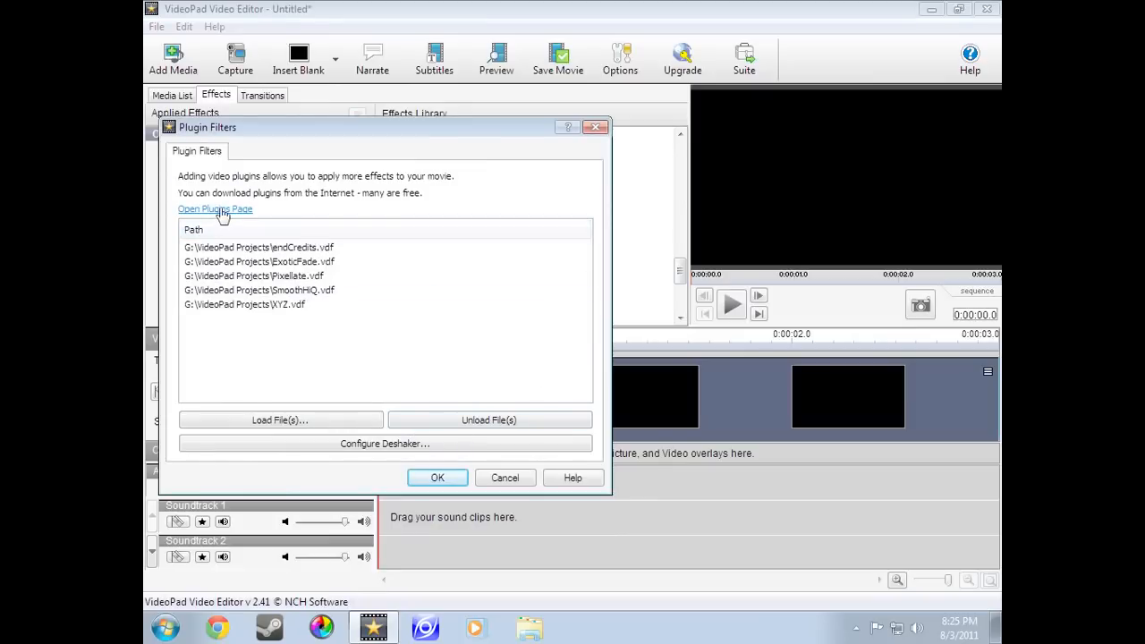
left_click(448, 478)
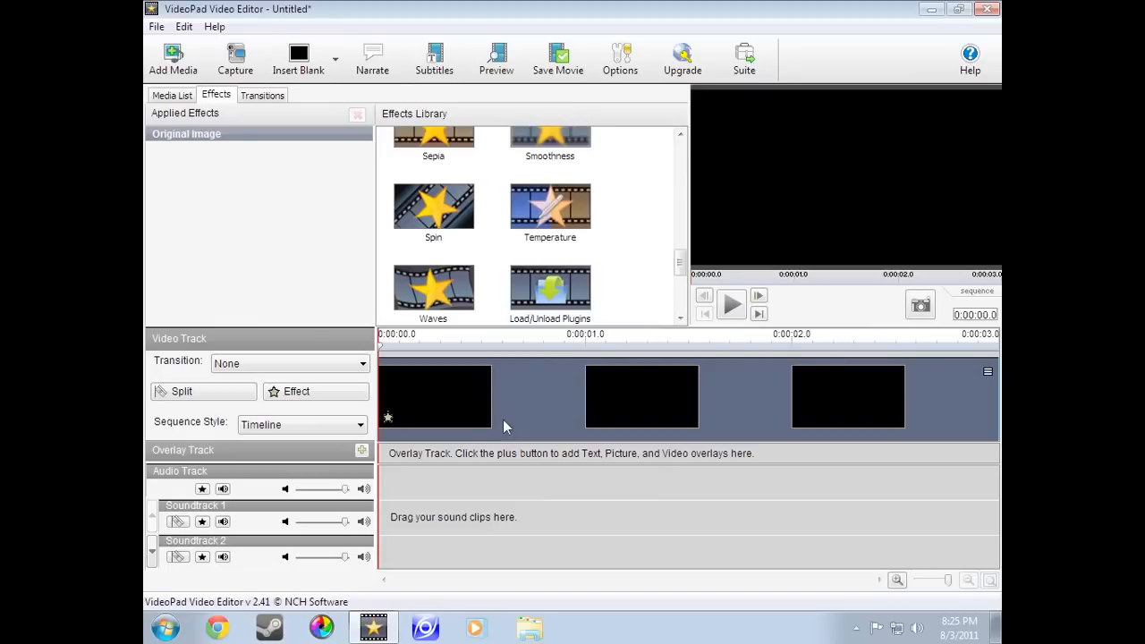
Step: Delete the blank clip, then insert another blank clip, select it and delete it
key("Delete")
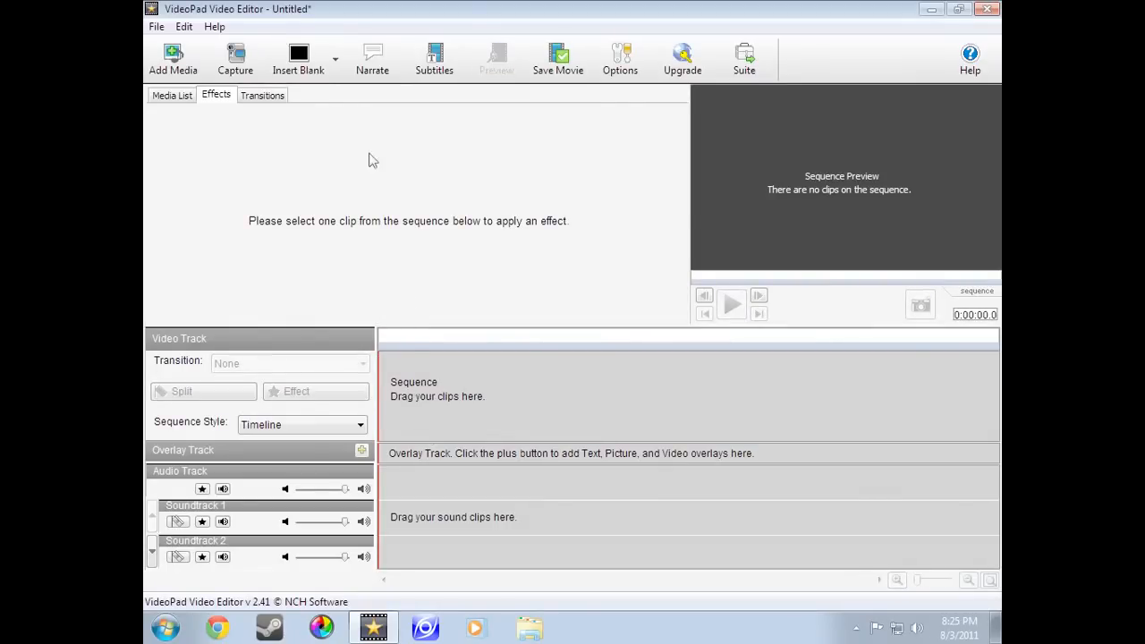
left_click(286, 63)
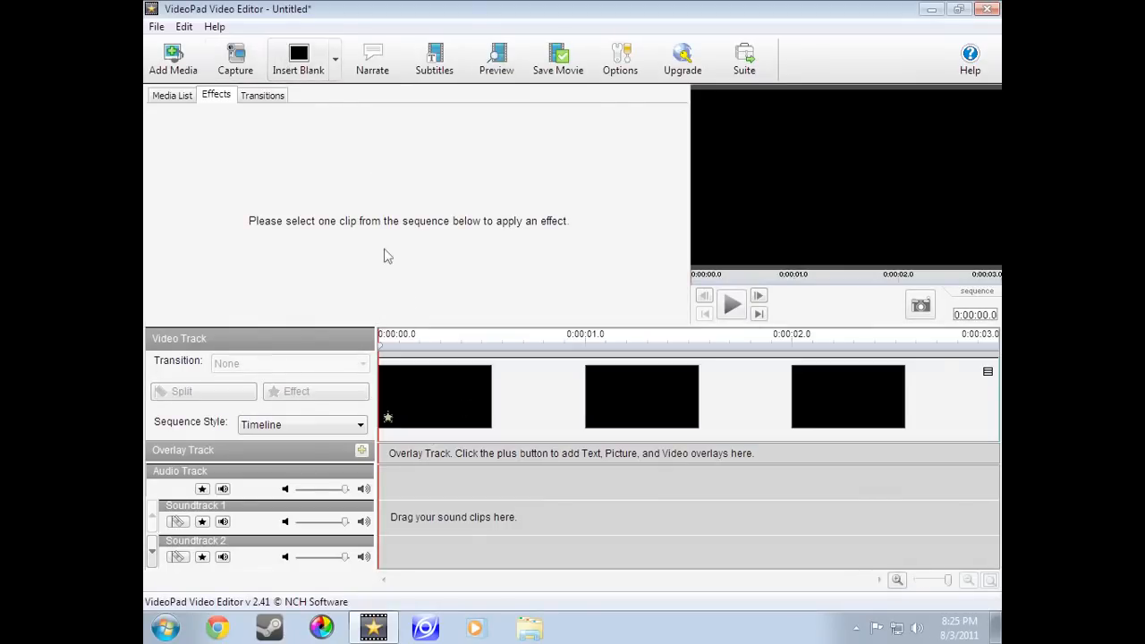
left_click(455, 400)
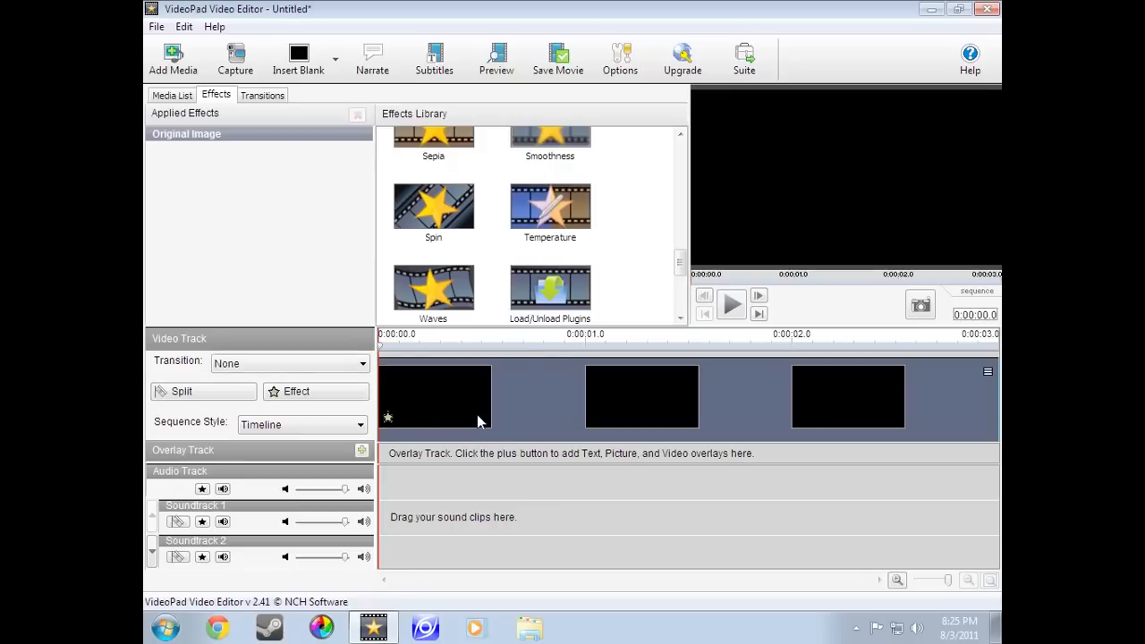
key("Delete")
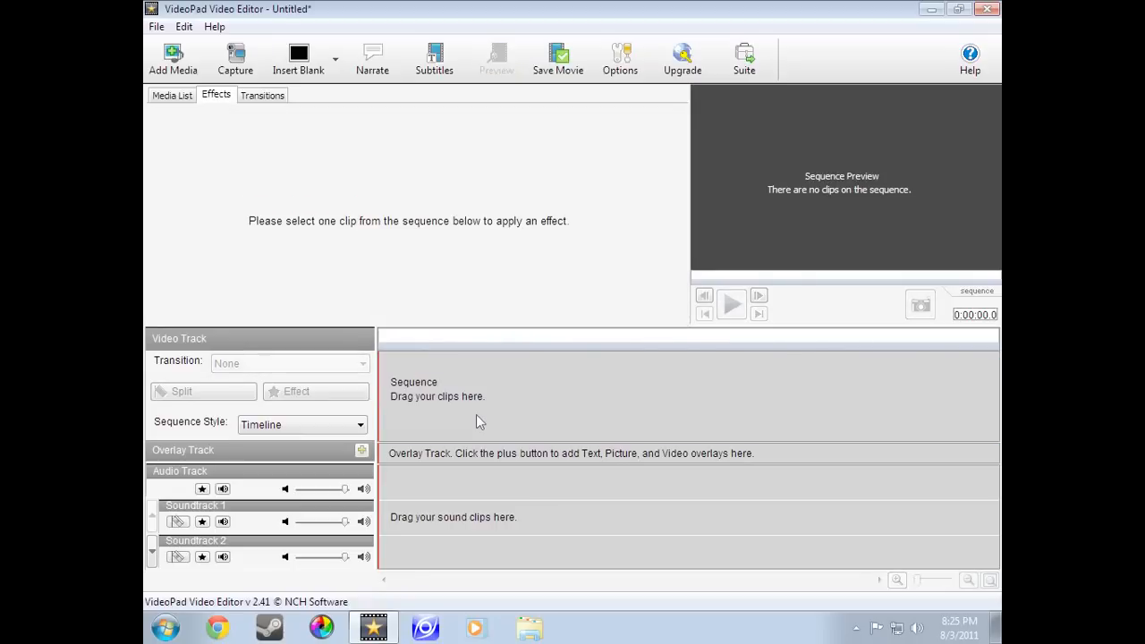
Step: Insert a blank clip into the sequence and move the playhead to about 0:00:01.4
left_click(298, 58)
left_click_drag(412, 340, 682, 351)
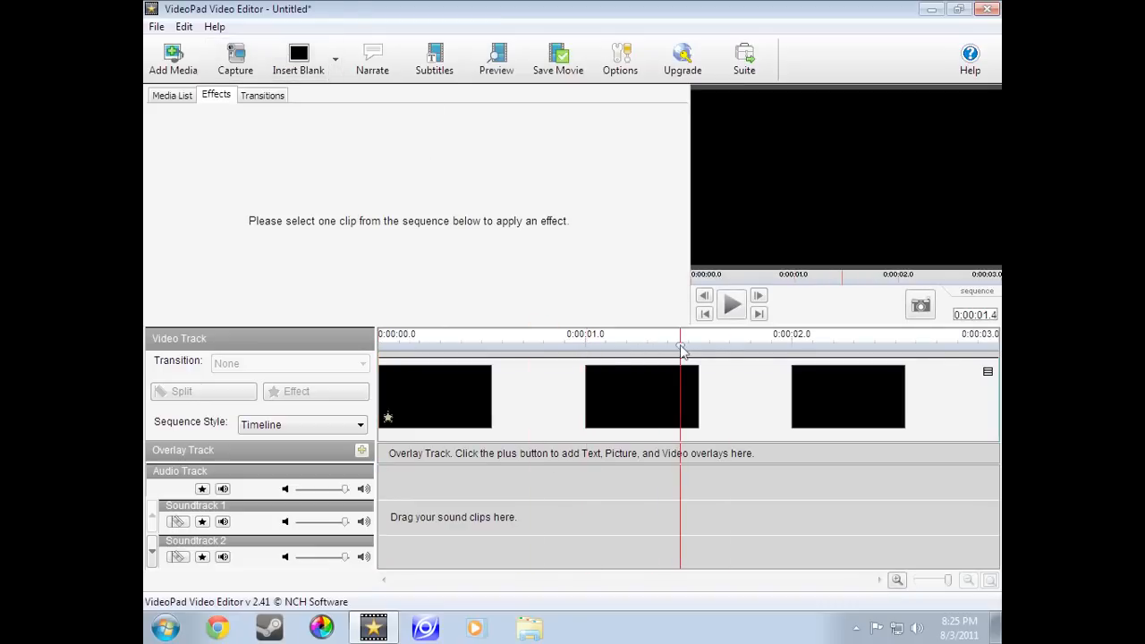
Step: Select the blank clip and delete the clips from the sequence, leaving it empty
left_click(658, 392)
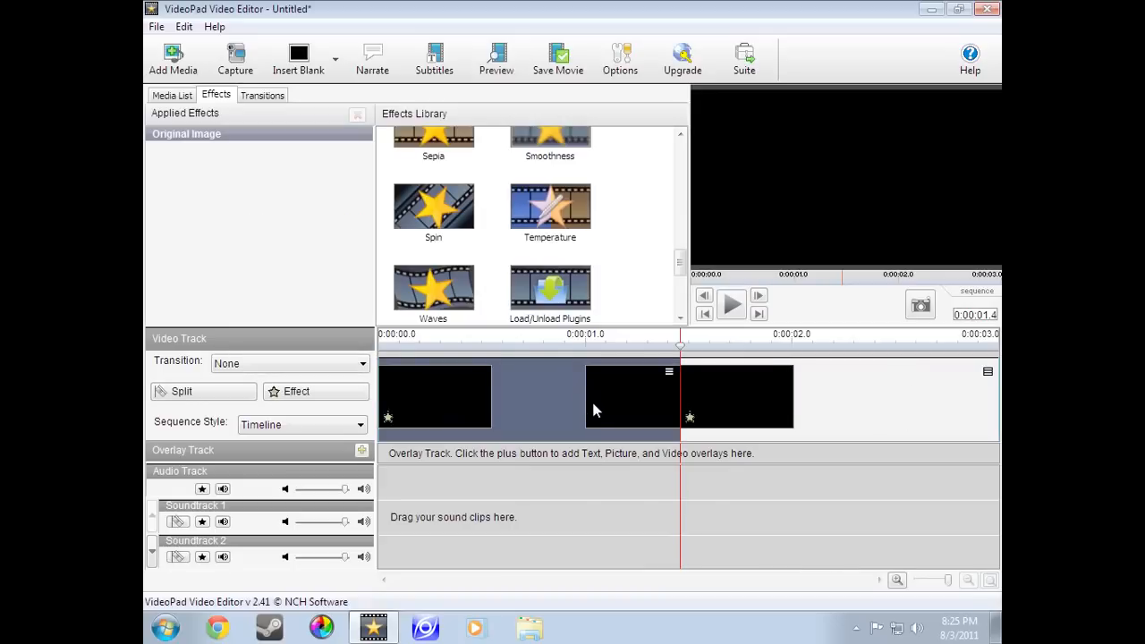
key("Delete")
key("Delete")
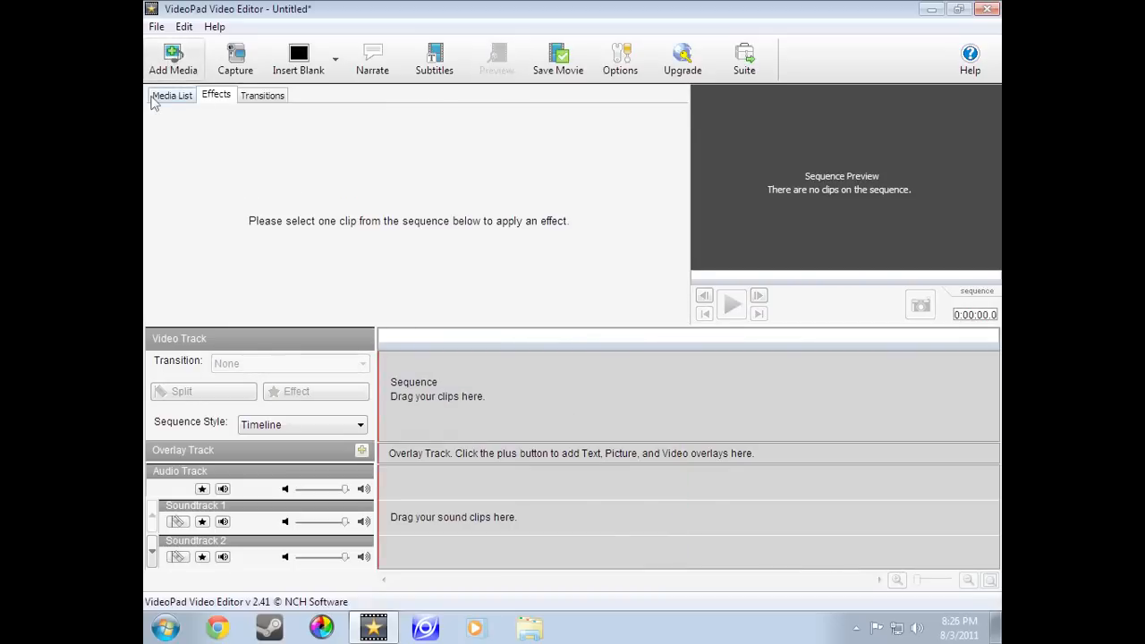
Step: Import the Clone Hi-5 video file from the Renders folder into the media list
left_click(170, 94)
left_click(172, 58)
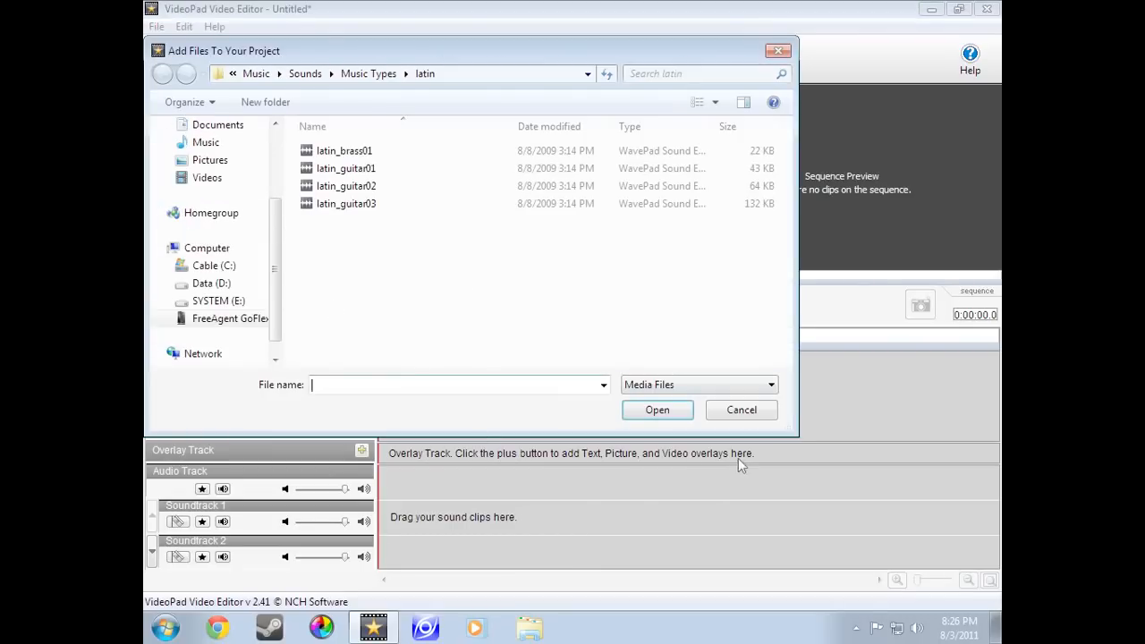
left_click(742, 410)
left_click(176, 57)
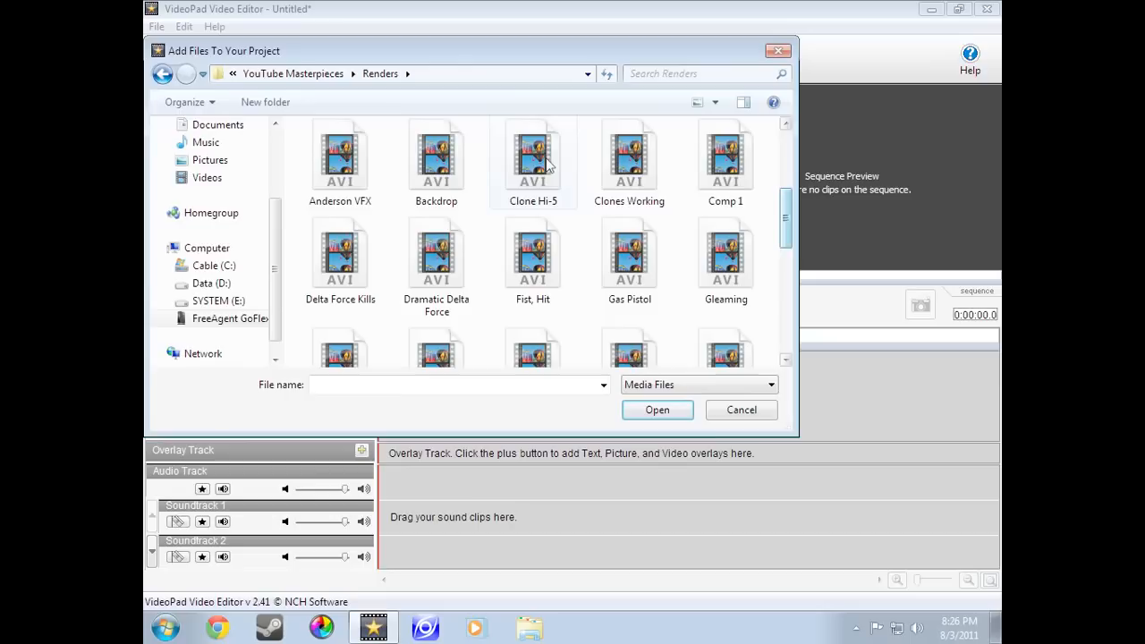
double_click(546, 163)
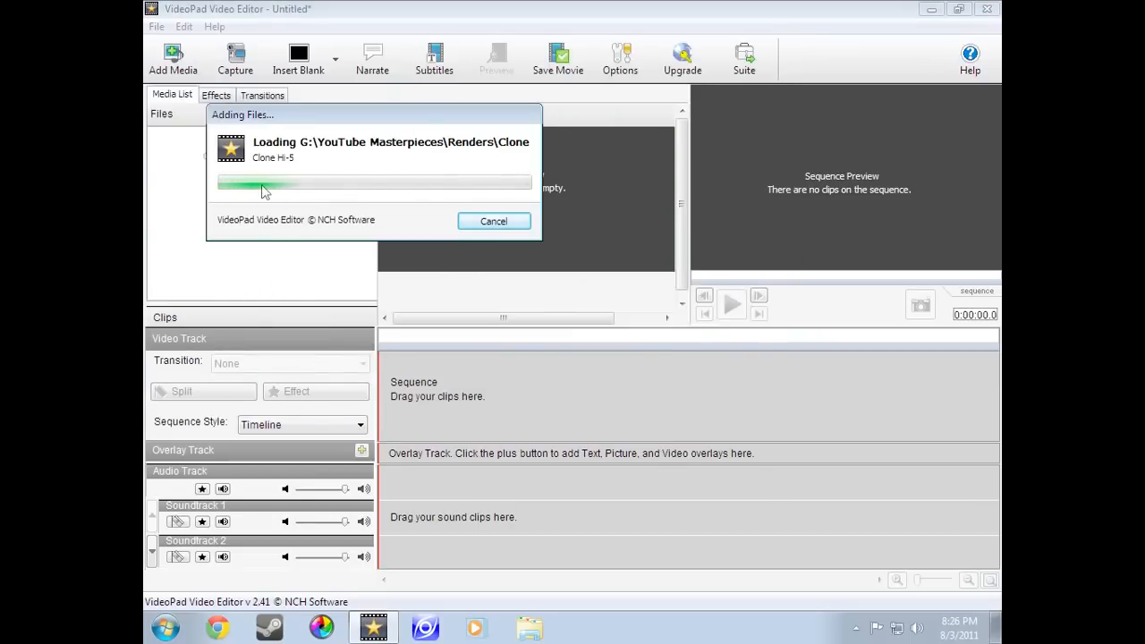
Step: Add the Clone Hi-5 clip to the video track of the sequence
left_click(225, 138)
left_click_drag(402, 364, 429, 395)
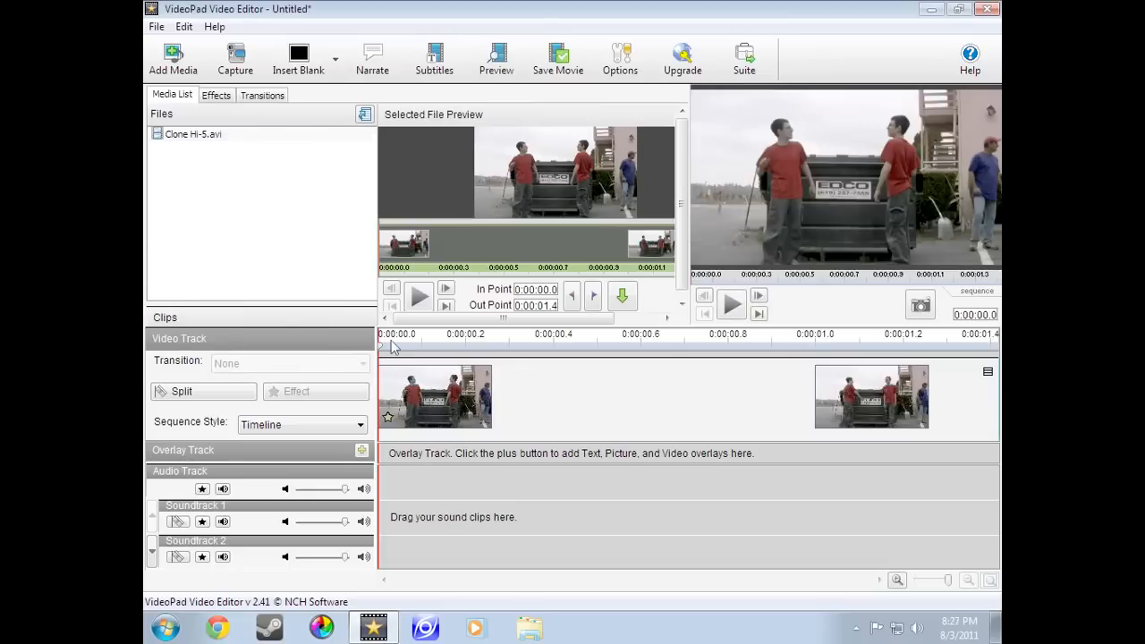
Step: Scrub the playhead through the clip to preview it and return to the start
left_click_drag(391, 347, 637, 356)
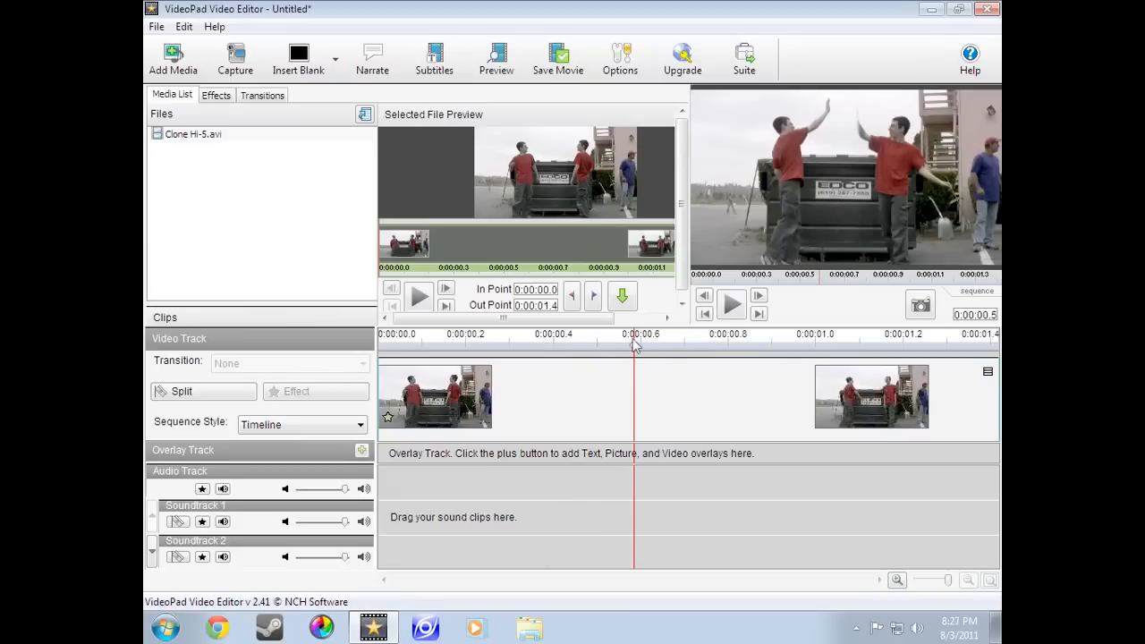
left_click_drag(634, 346, 549, 352)
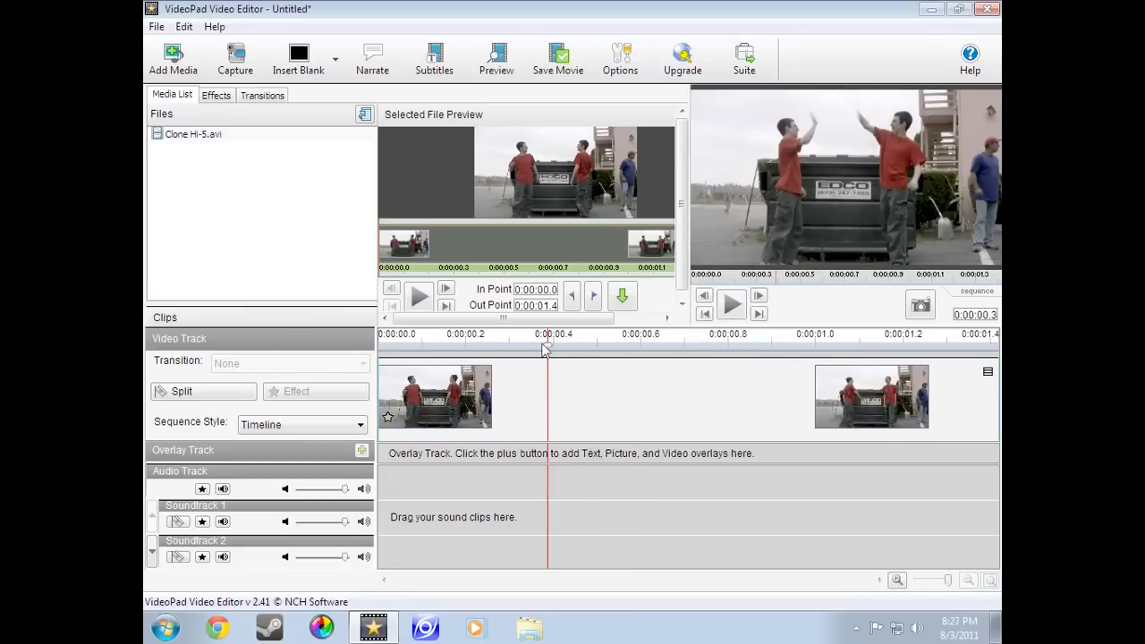
left_click_drag(545, 349, 362, 416)
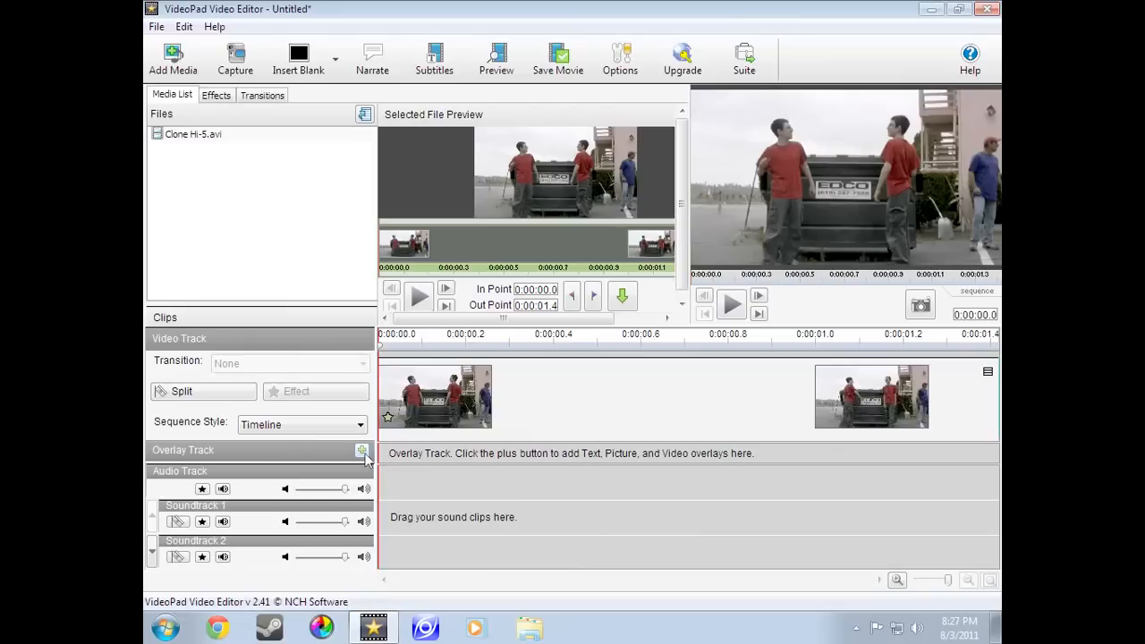
Step: Open the New Overlay dialog, switch to the Image or Video option, and cancel it
left_click(361, 450)
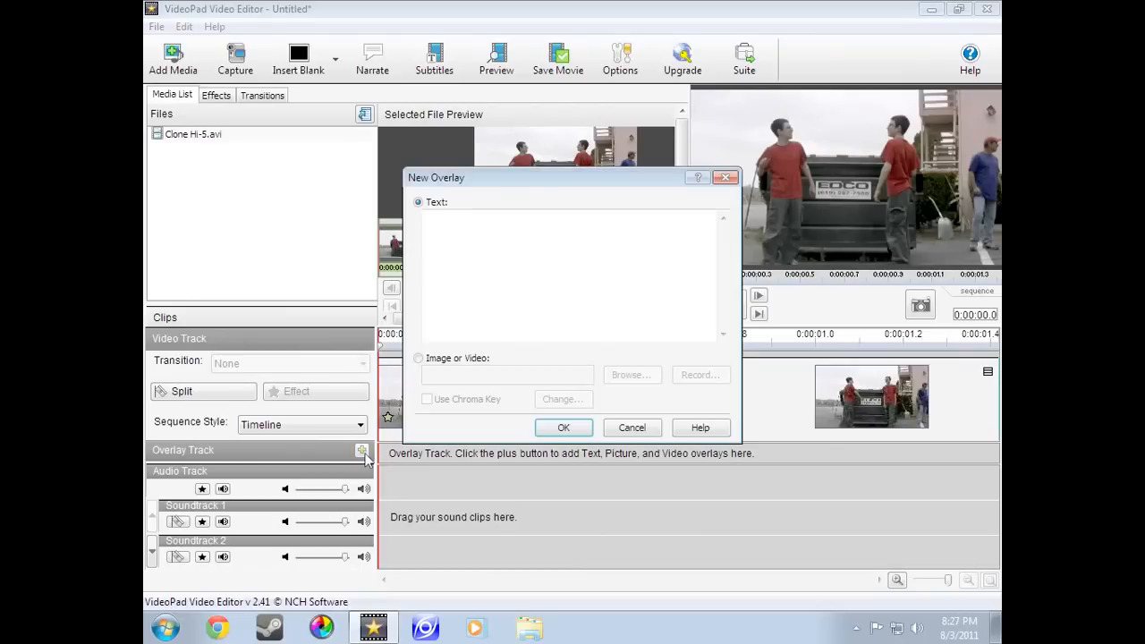
left_click(419, 358)
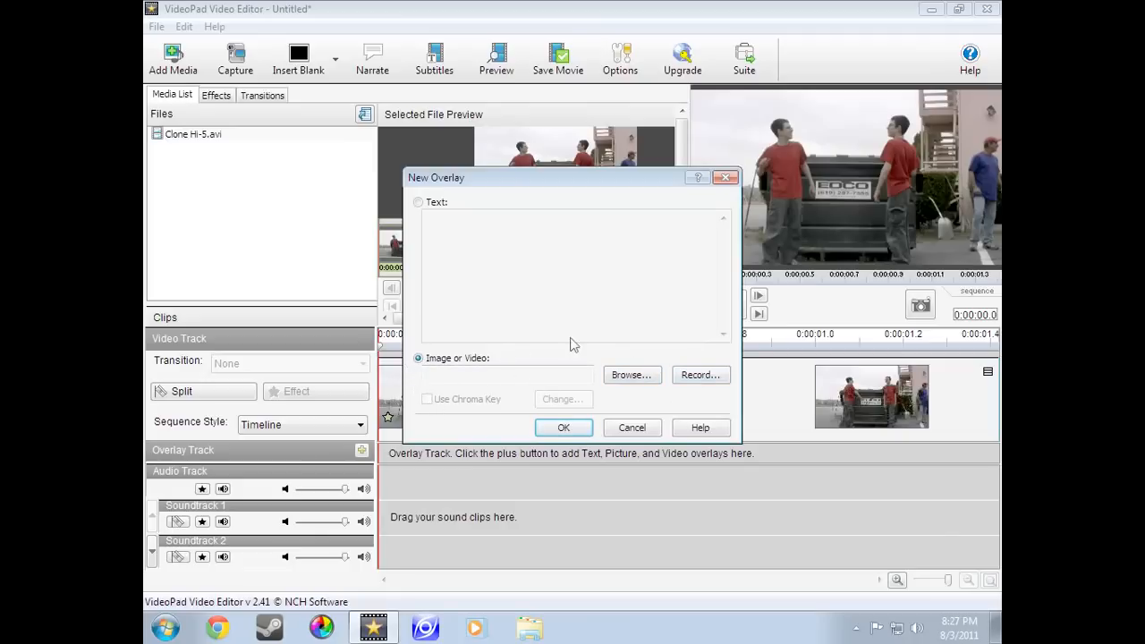
left_click(632, 427)
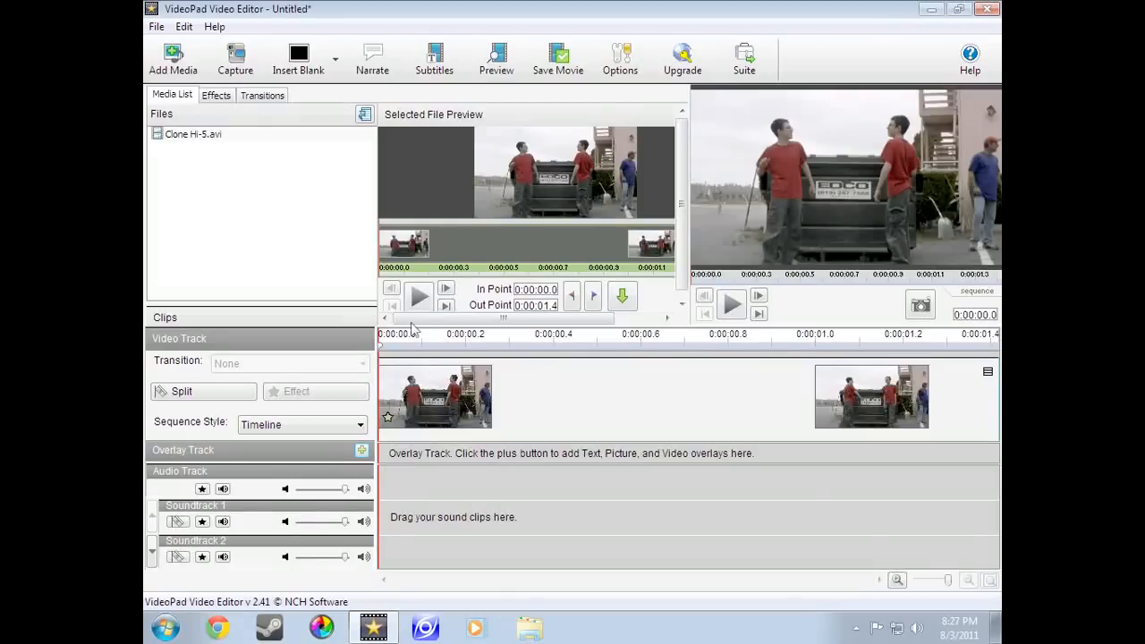
Step: Import an MP3 song from the Music > Various Artists folder on the G: drive into the media list
mouse_move(385, 346)
left_mouse_down()
mouse_move(600, 351)
mouse_move(379, 345)
left_mouse_up()
left_click(158, 56)
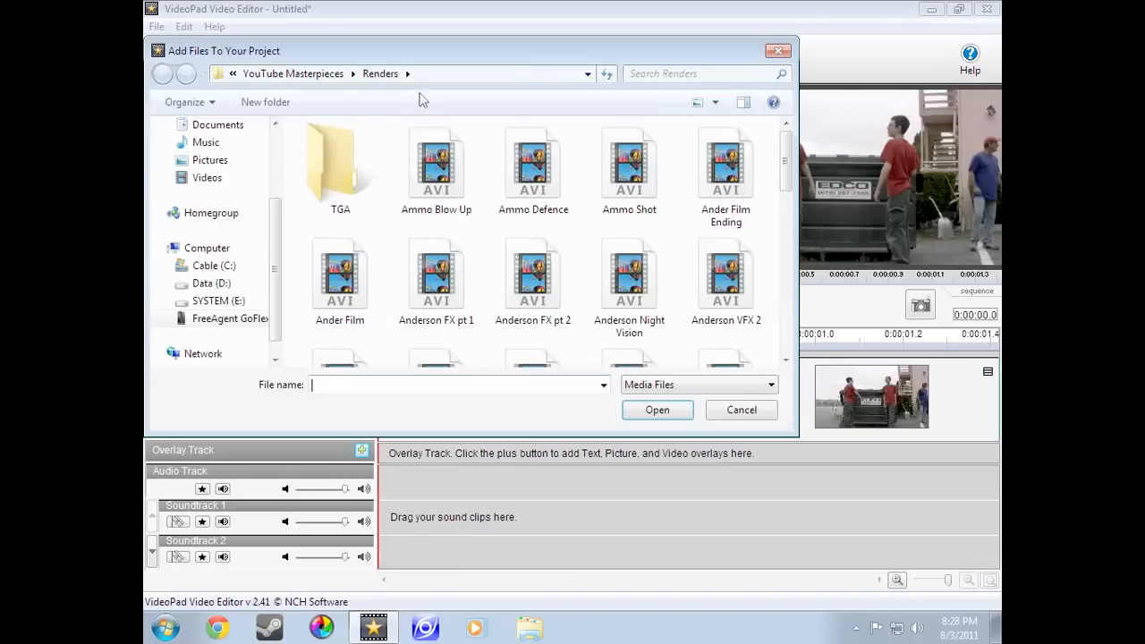
left_click(299, 75)
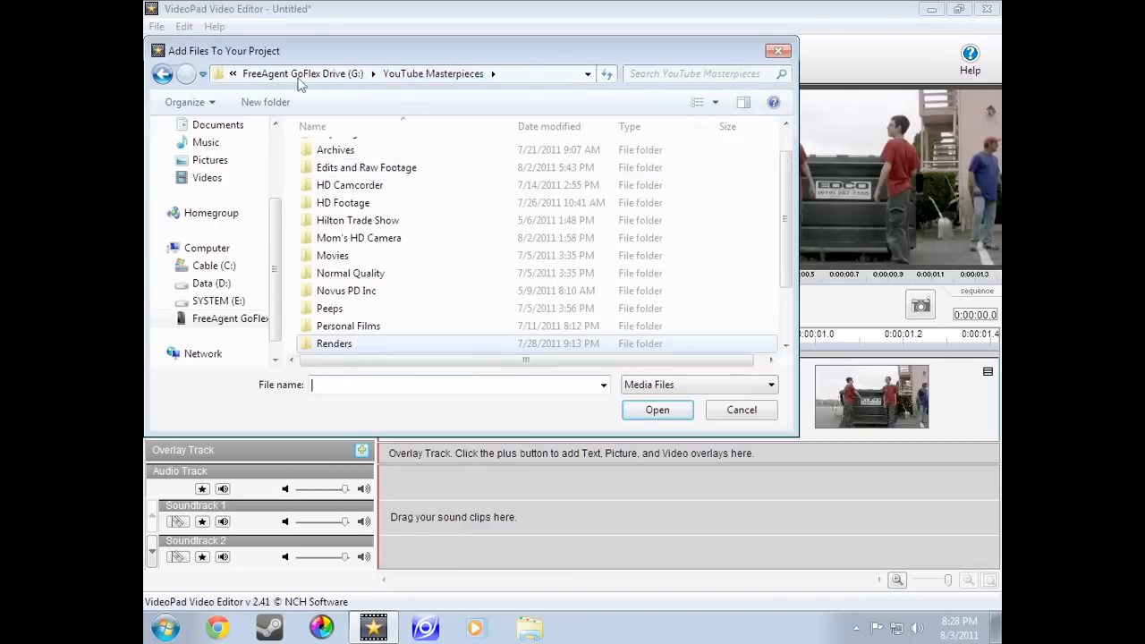
left_click(302, 75)
left_click(342, 223)
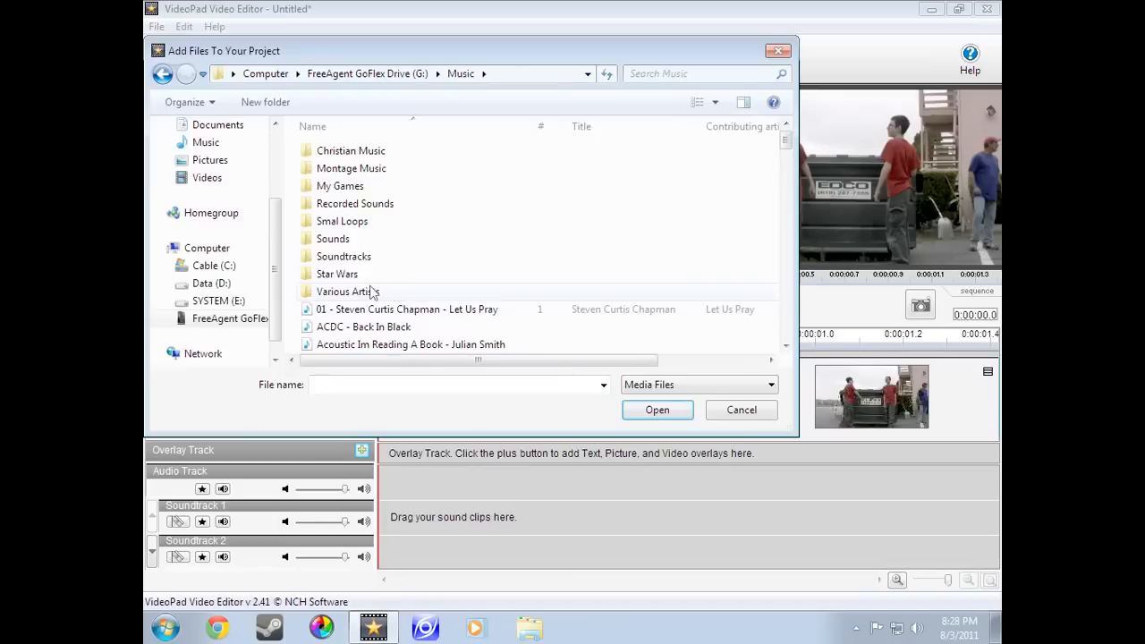
double_click(375, 293)
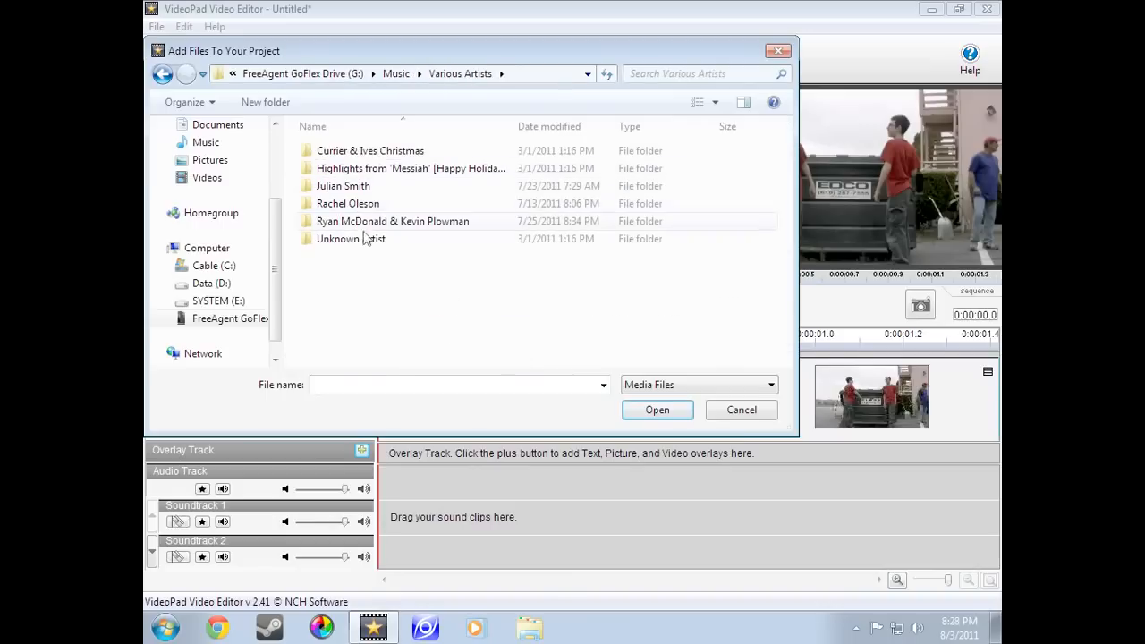
double_click(394, 224)
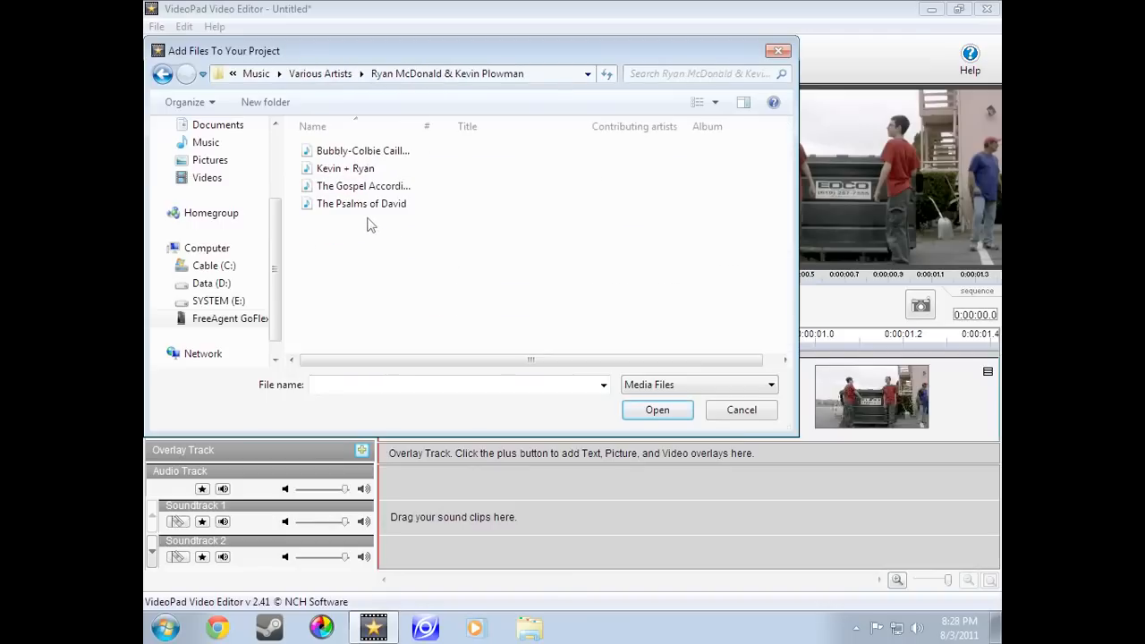
double_click(351, 174)
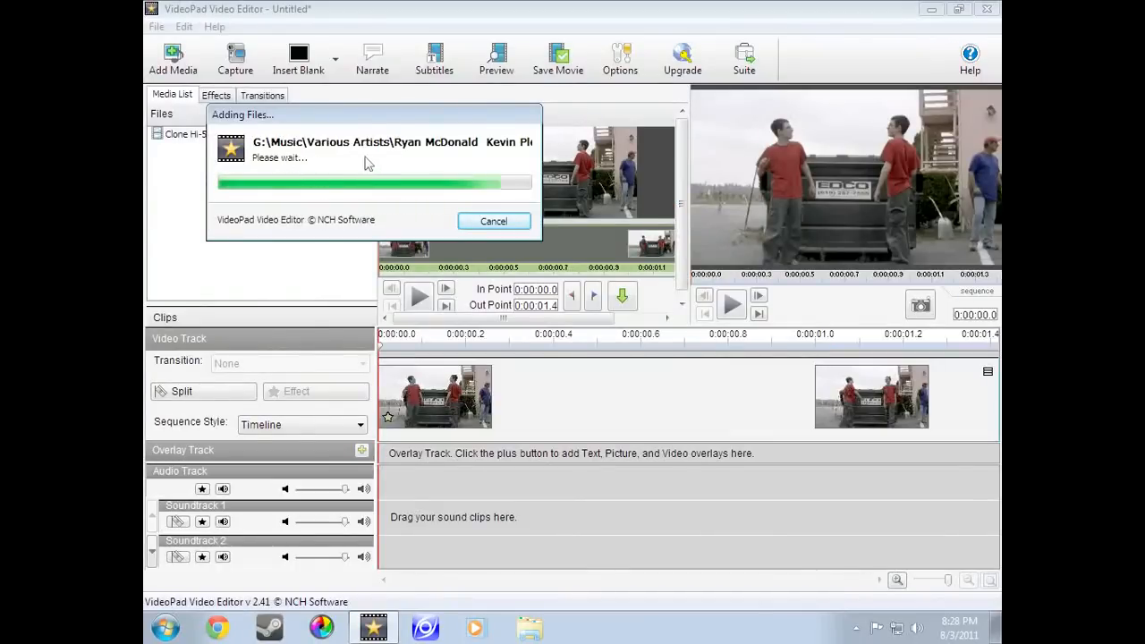
Step: Add the MP3 song to Soundtrack 1 in the timeline
left_click(181, 150)
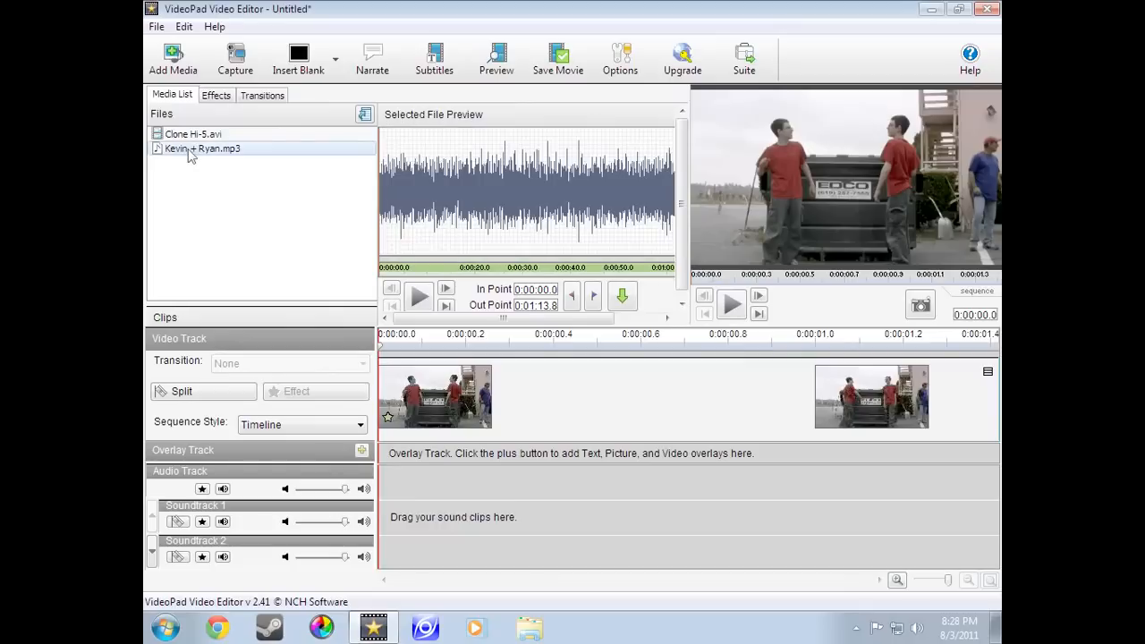
left_click_drag(190, 155, 401, 530)
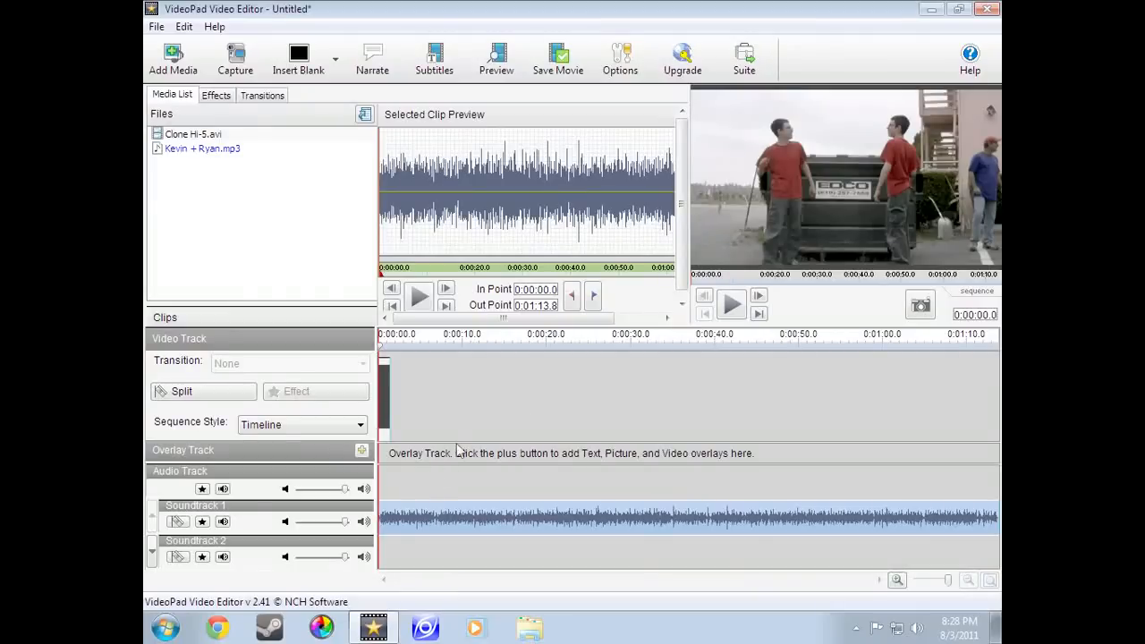
Step: Scroll through the soundtrack lanes and back to Soundtrack 1
left_click(153, 549)
left_click(154, 550)
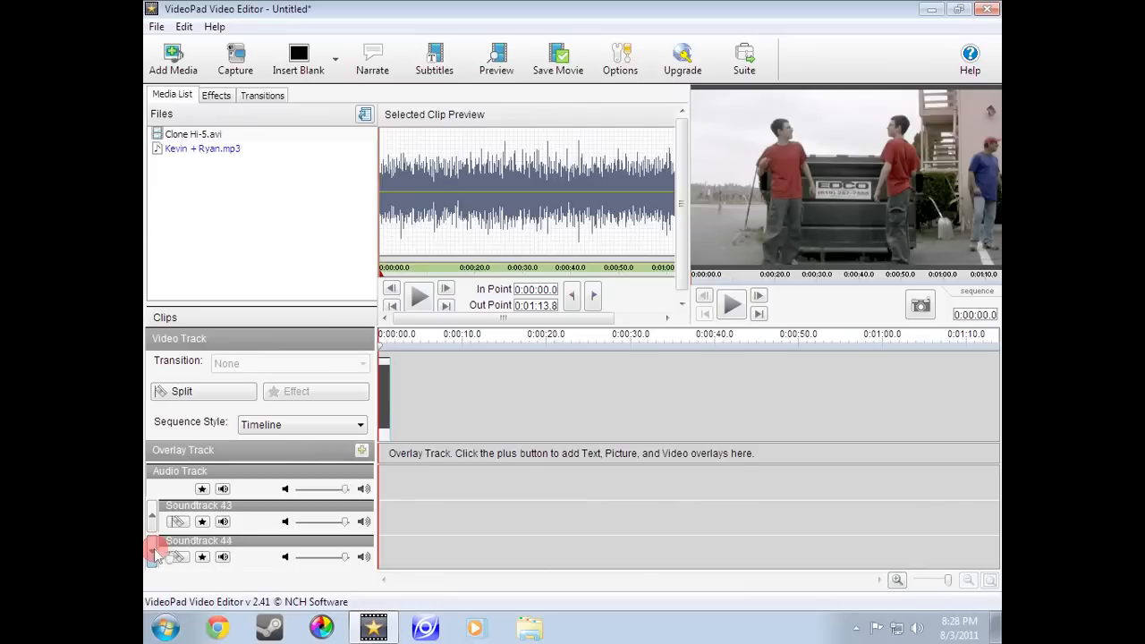
left_click(153, 528)
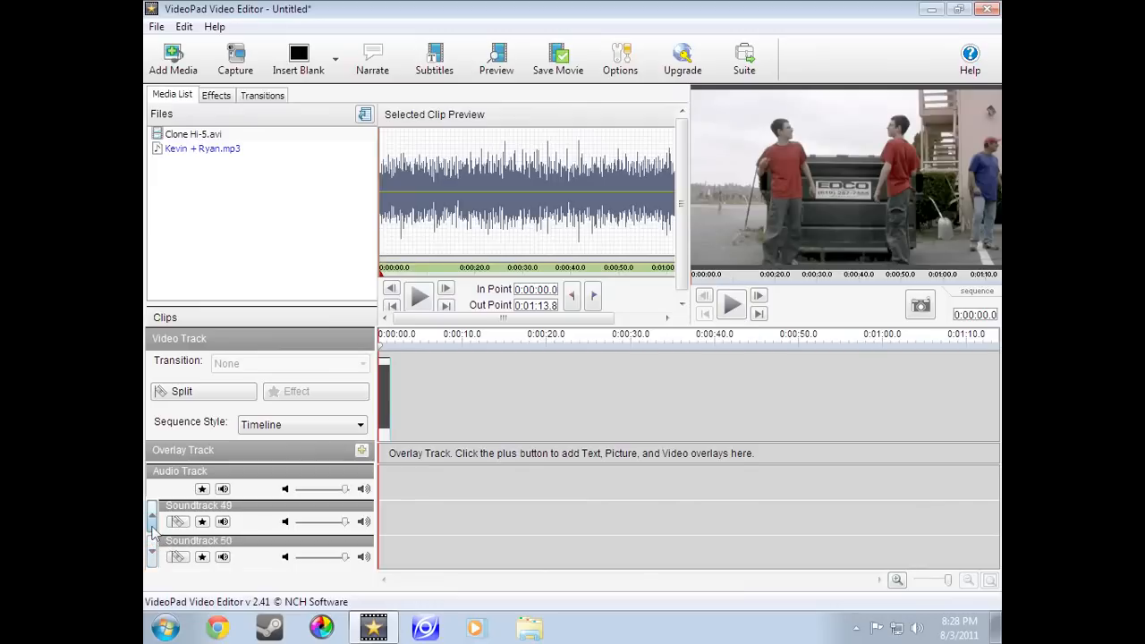
left_click(153, 529)
left_click(153, 552)
left_click(153, 517)
left_click(153, 518)
double_click(170, 509)
left_click(348, 141)
left_click(153, 517)
left_click(152, 518)
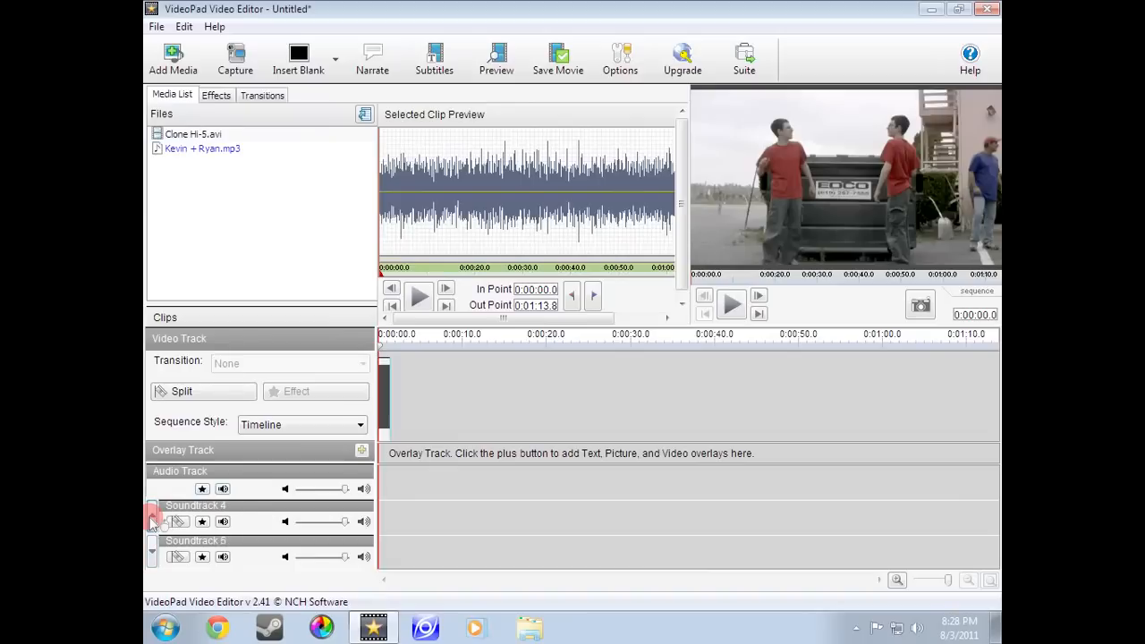
left_click(152, 519)
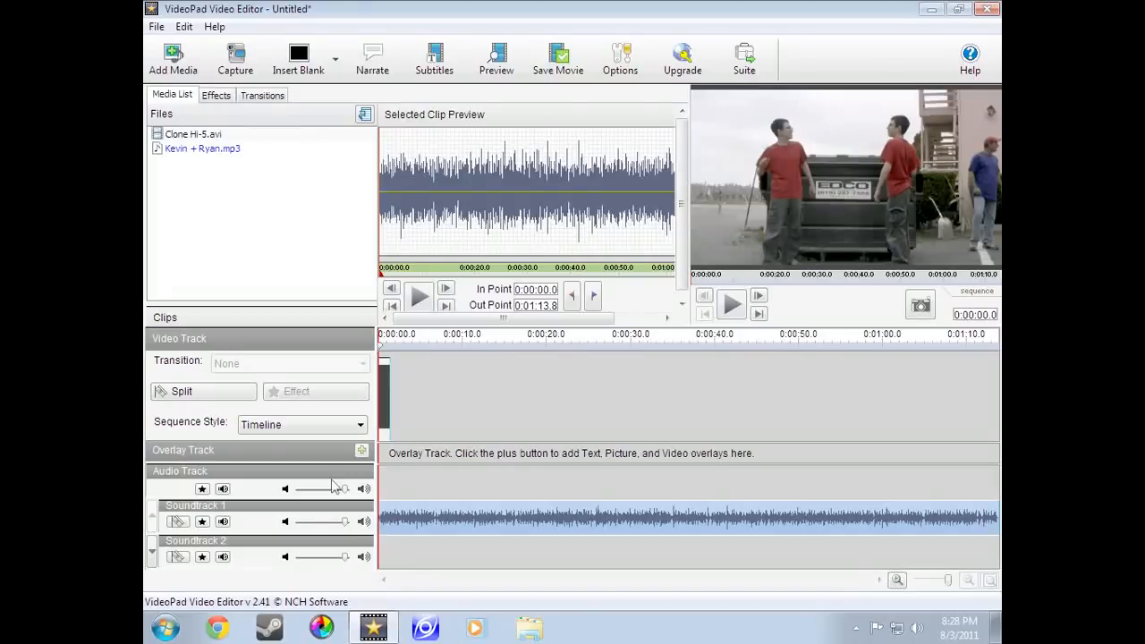
Step: Open the audio clip's options menu on Soundtrack 1 and dismiss it
left_click(348, 491)
scroll(409, 538, "up", 5)
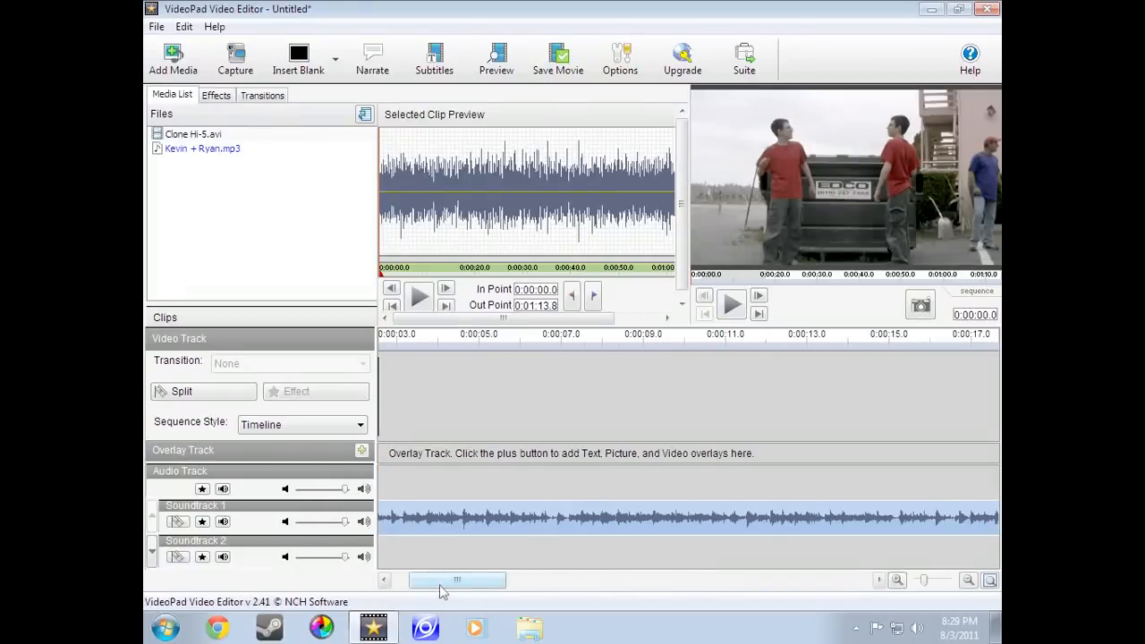
left_click_drag(442, 586, 381, 577)
scroll(404, 418, "up", 2)
left_click(419, 341)
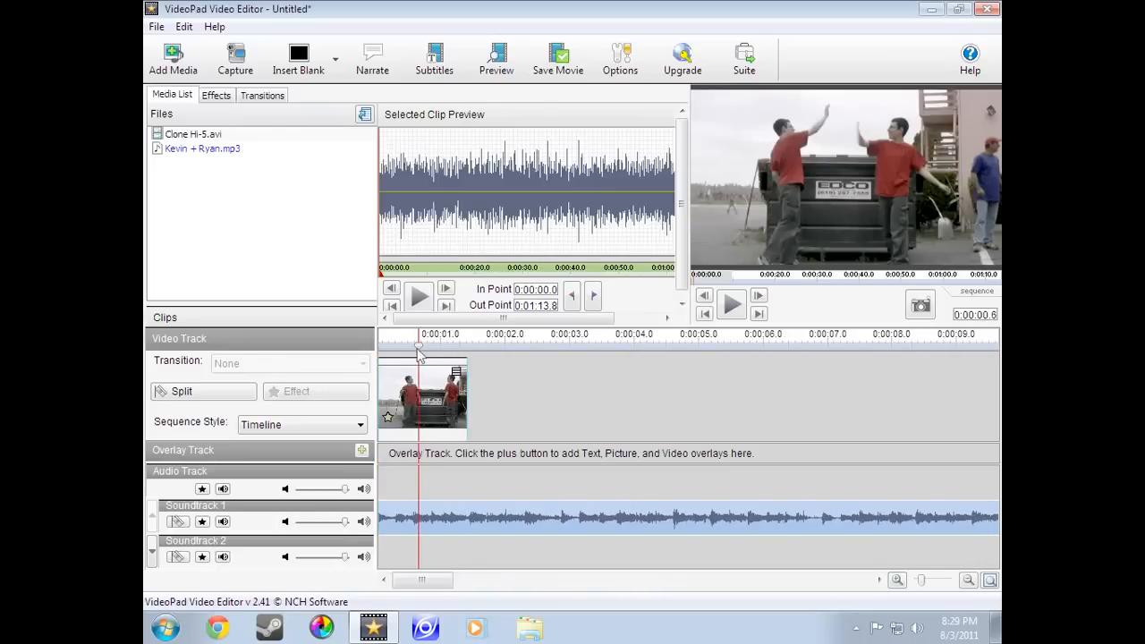
right_click(418, 518)
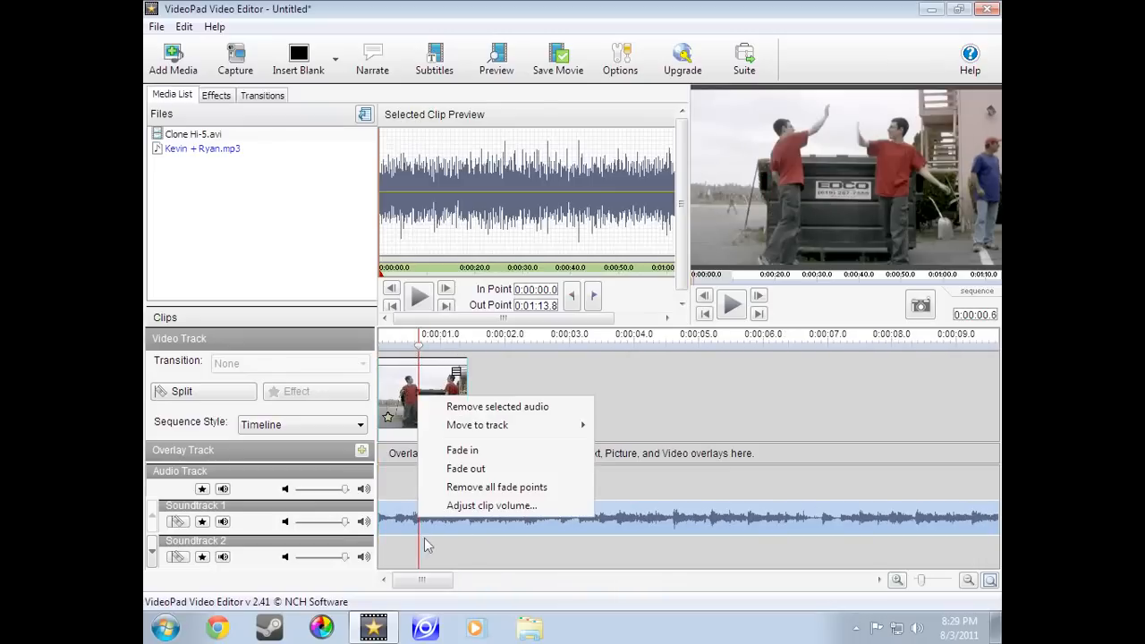
left_click(662, 456)
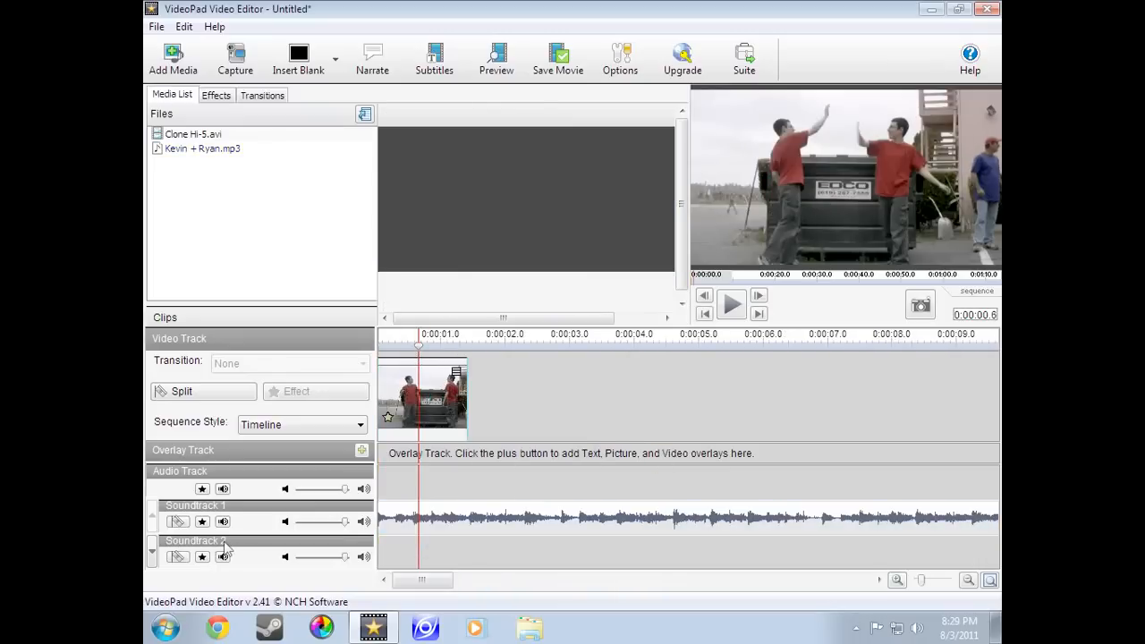
Step: Play the sequence from the start and stop it at about 0:00:01.4
scroll(428, 355, "up", 1)
scroll(428, 355, "down", 1)
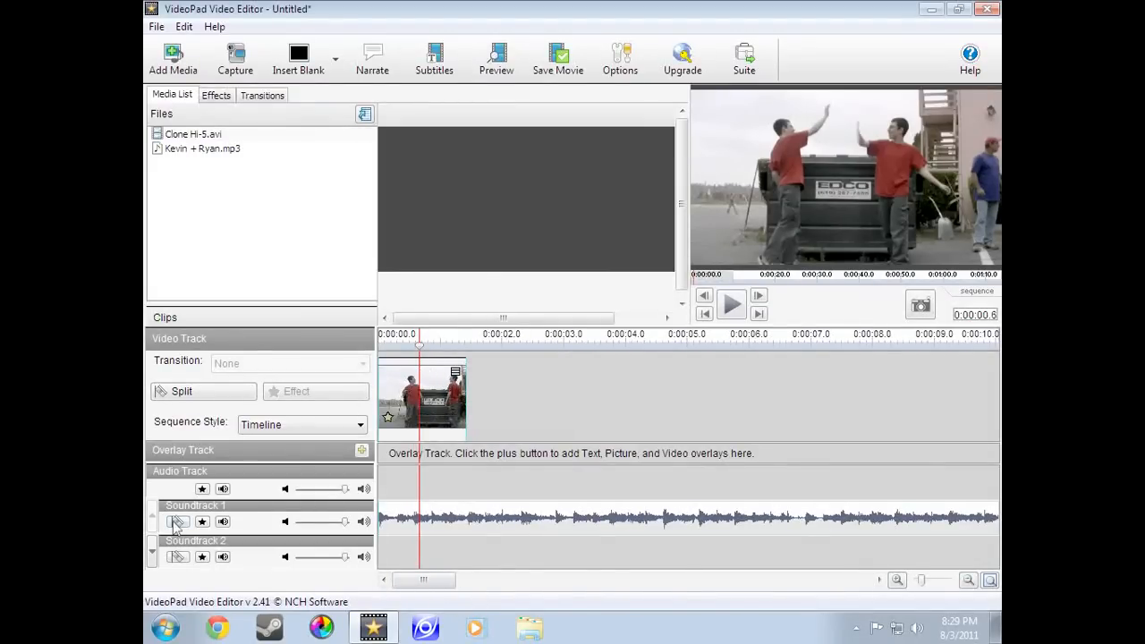
scroll(402, 469, "up", 2)
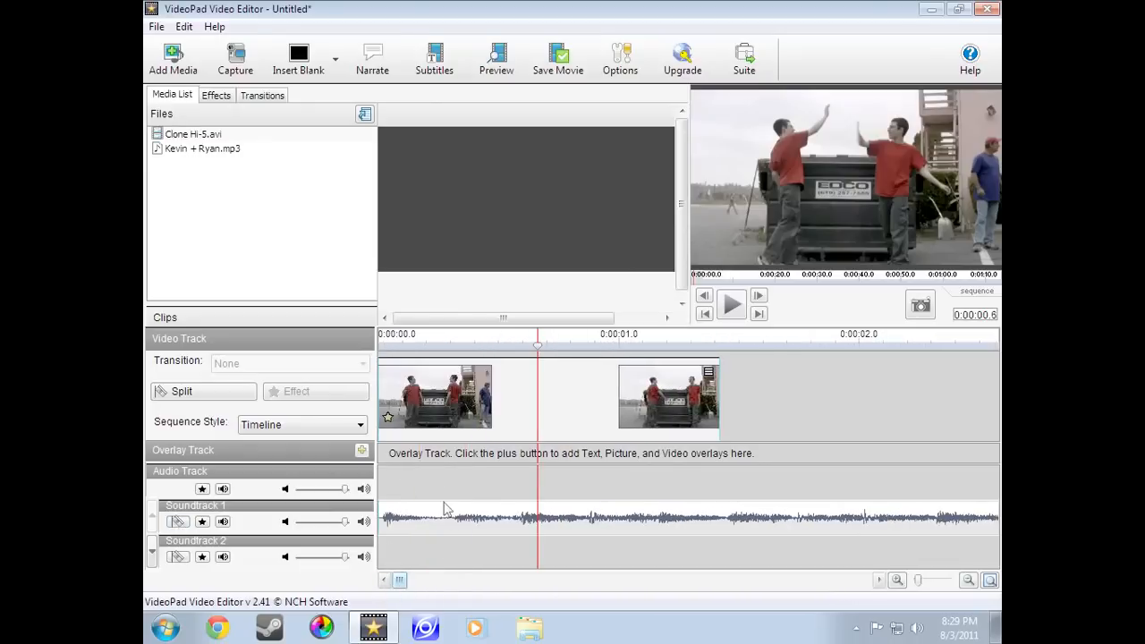
left_click_drag(396, 343, 376, 350)
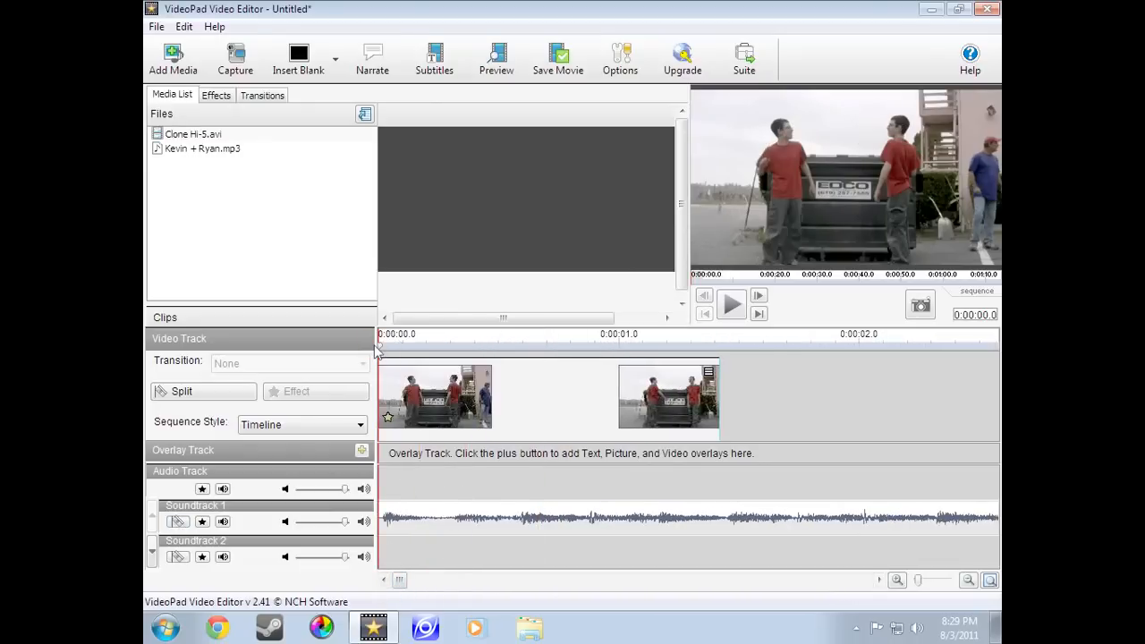
left_click(731, 304)
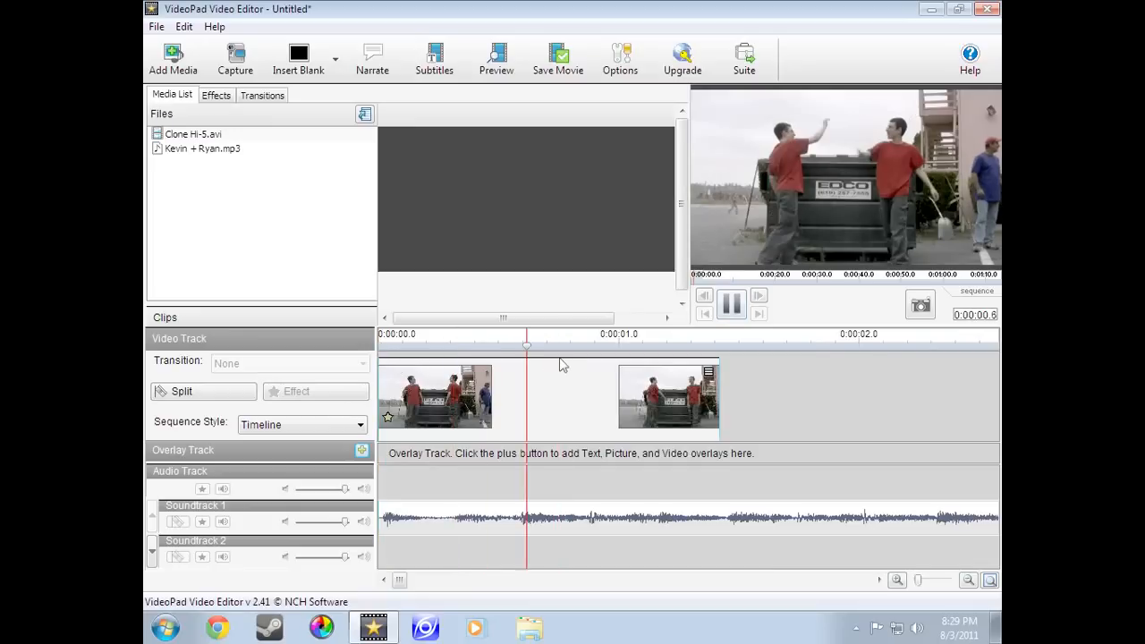
left_click(725, 344)
left_click(719, 344)
Step: Split the Soundtrack 1 audio at the playhead, about 0:00:01.4
left_click(177, 390)
left_click(672, 415)
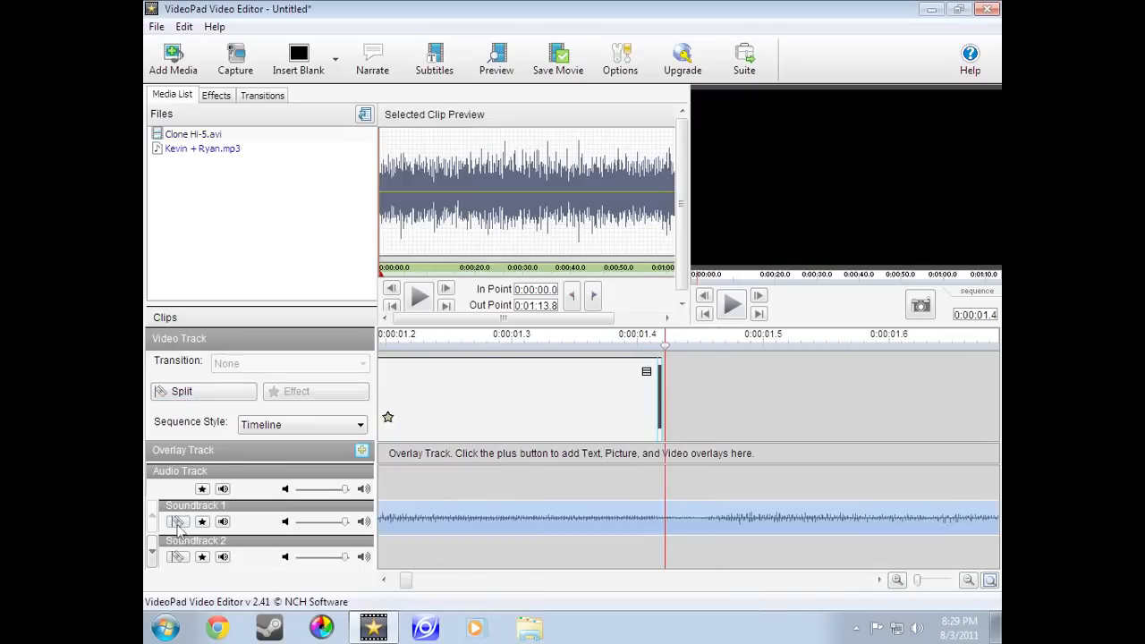
left_click(177, 522)
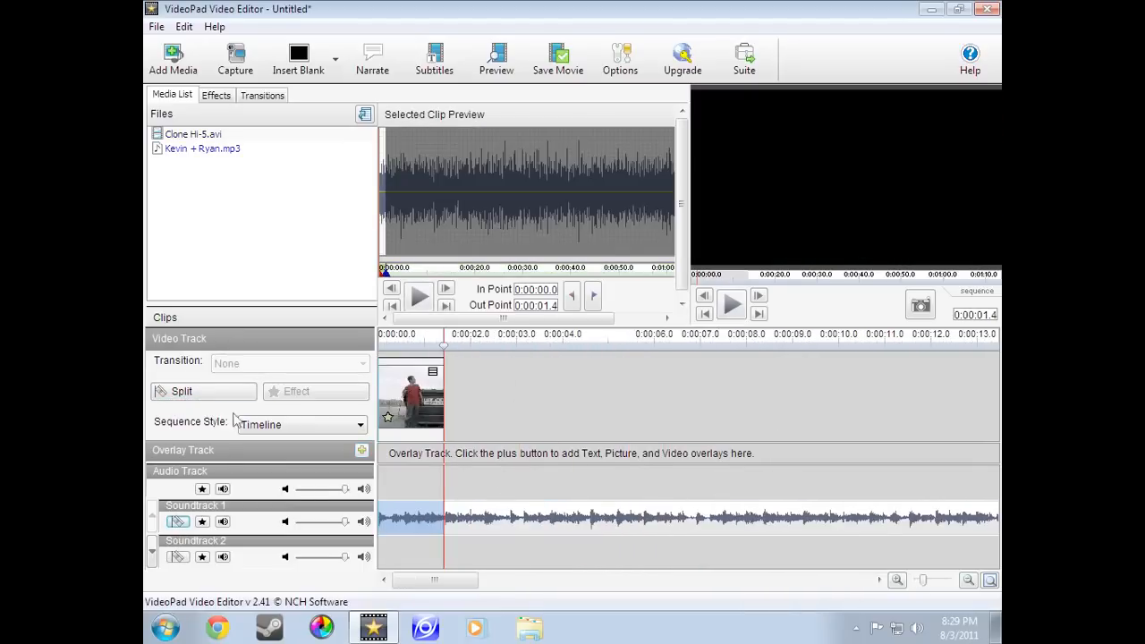
Step: Select the audio segment after the split point on Soundtrack 1 and delete it
left_click(397, 338)
left_click_drag(396, 344, 419, 359)
scroll(438, 492, "up", 2)
left_click_drag(432, 580, 418, 582)
left_click(682, 480)
left_click(676, 511)
key("Delete")
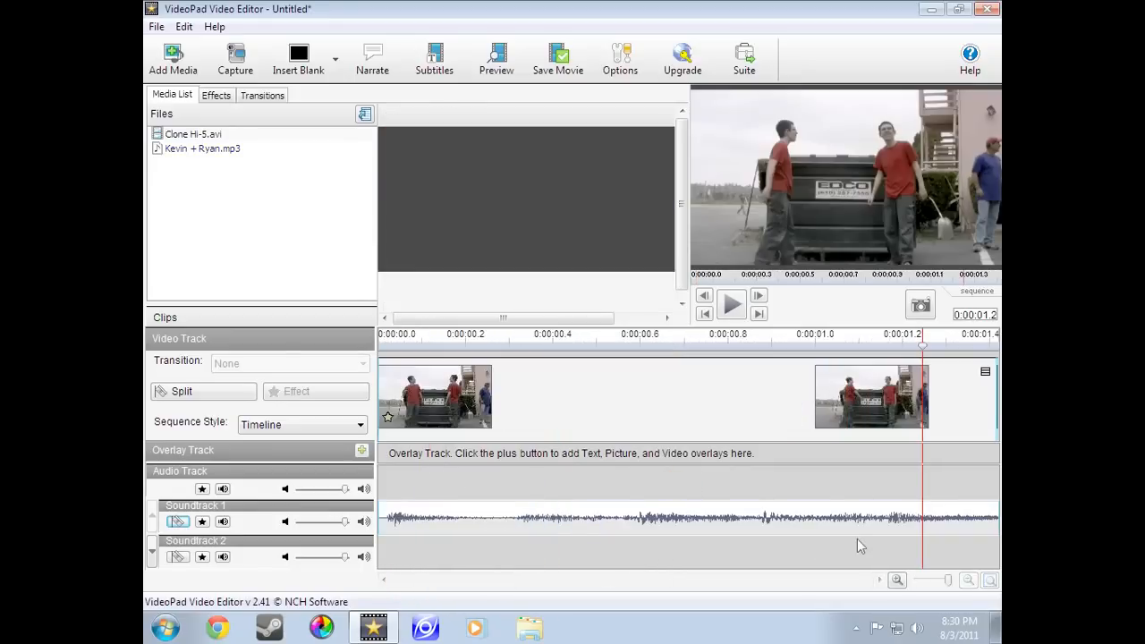
scroll(857, 540, "up", 3)
left_click_drag(687, 582, 752, 587)
scroll(845, 557, "up", 3)
left_click_drag(824, 581, 848, 580)
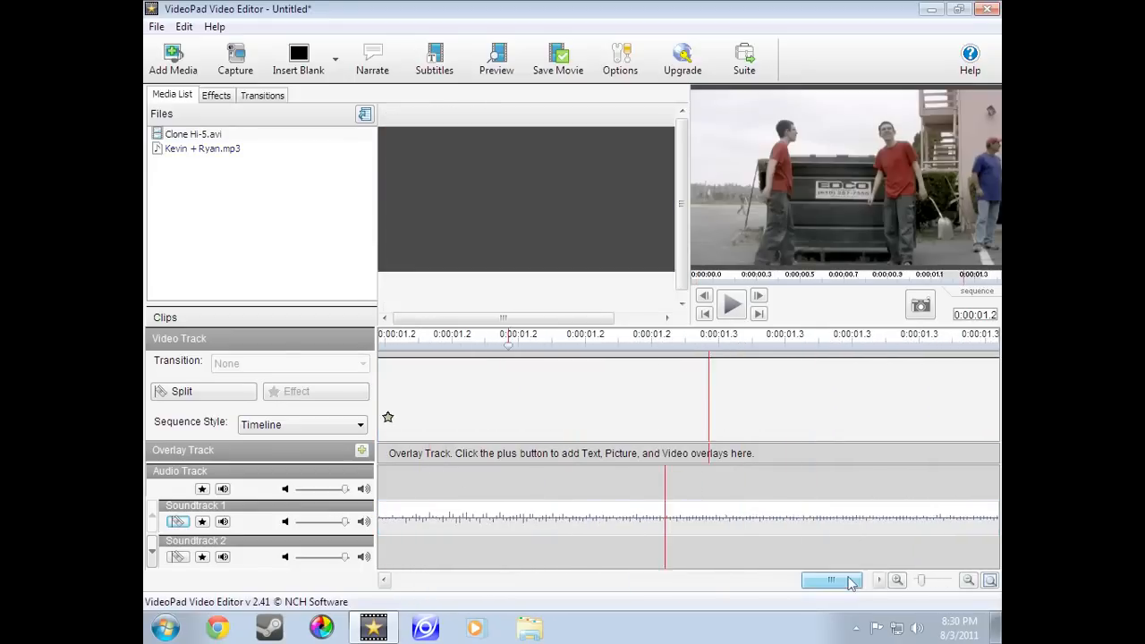
scroll(785, 529, "down", 5)
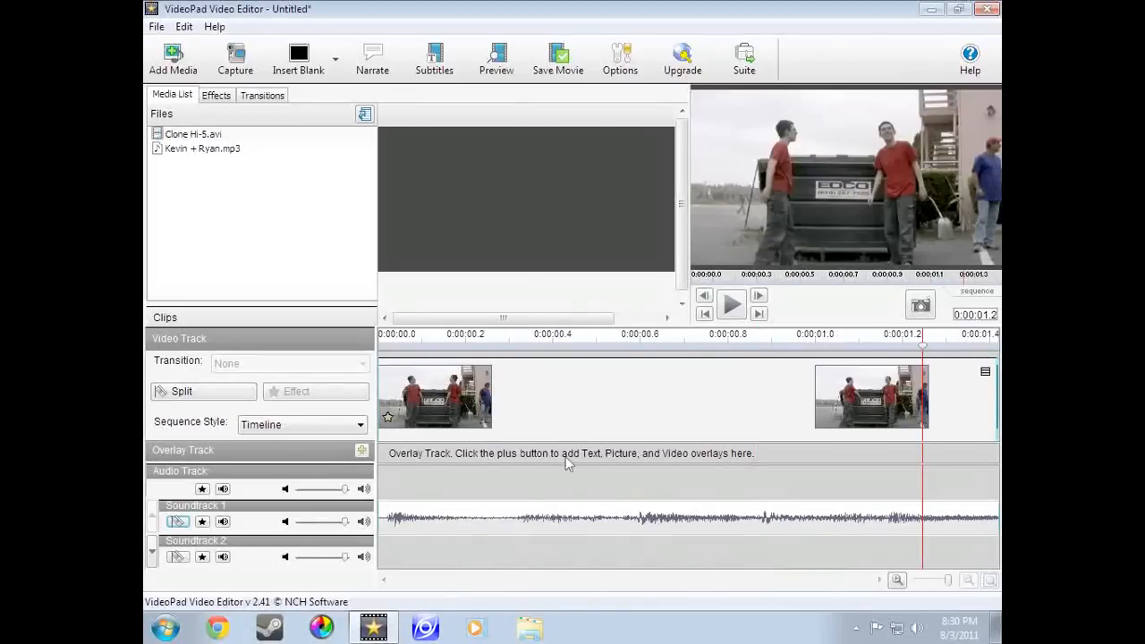
Step: Select the Soundtrack 1 audio clip and preview the sequence full screen, then close the preview
left_click(559, 403)
left_click(573, 528)
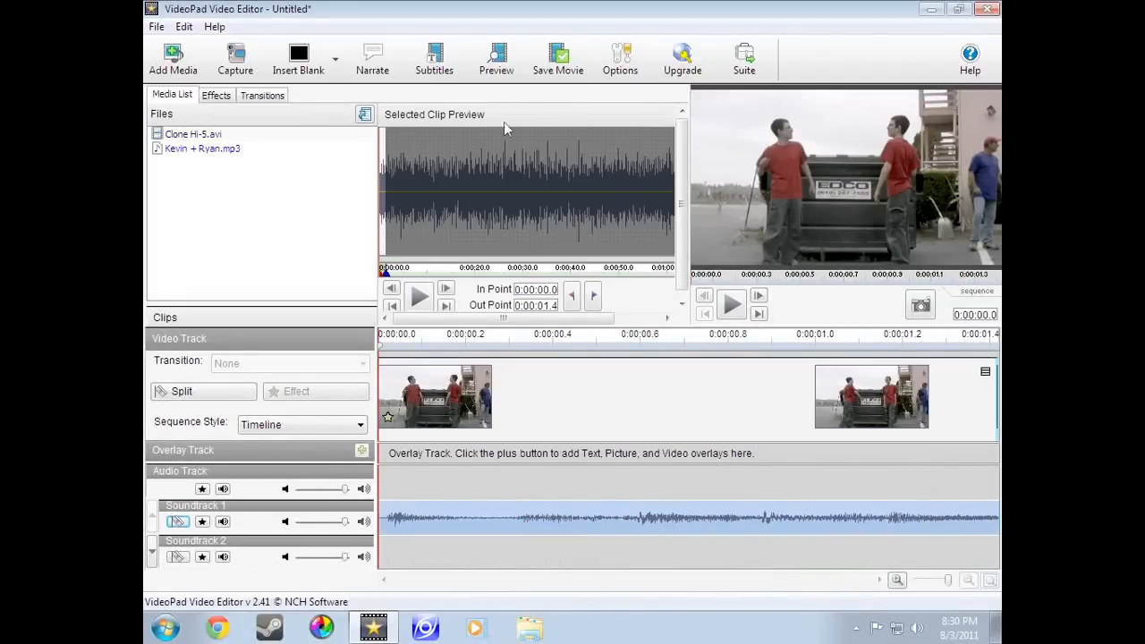
left_click(497, 59)
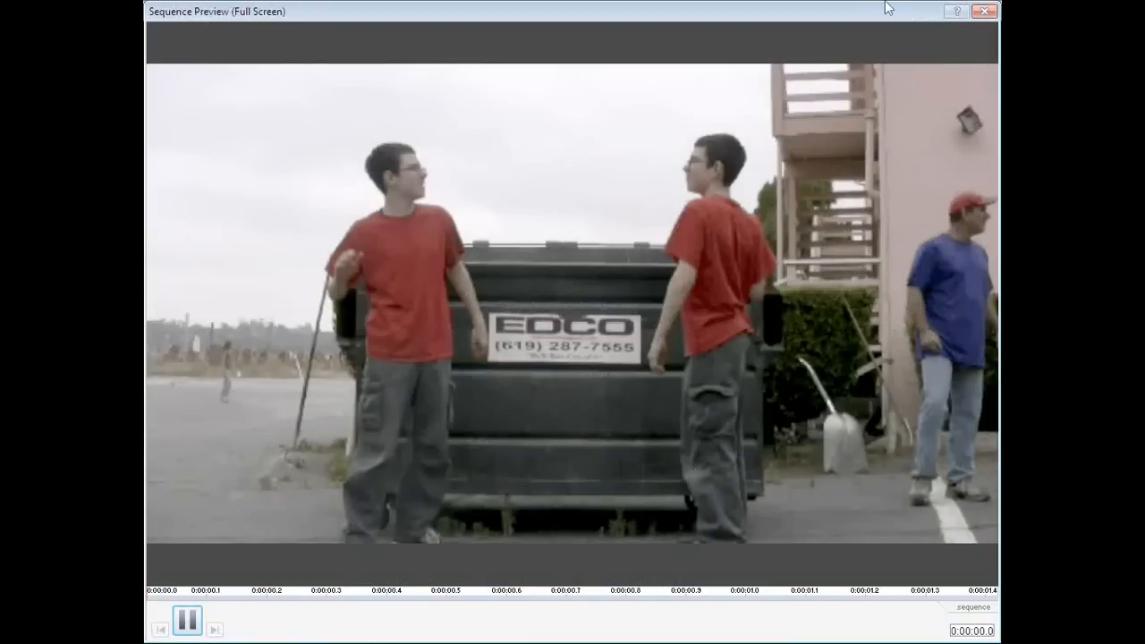
left_click(990, 11)
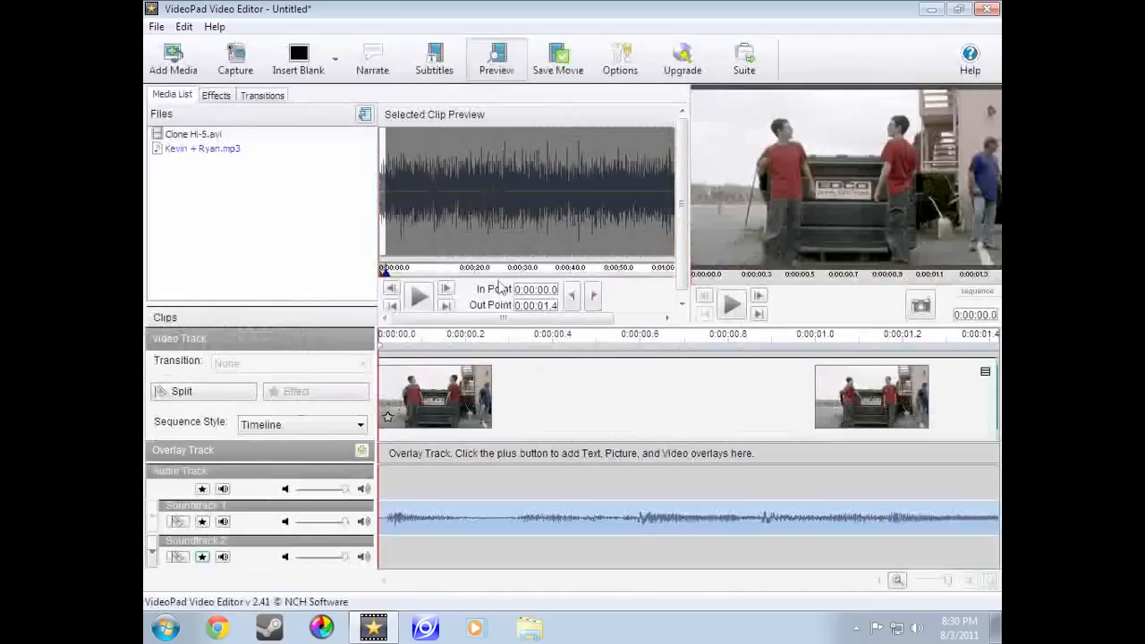
Step: Try the Smoothness effect on the video clip with smoothness set to 30, then remove it
left_click(477, 341)
left_click_drag(478, 340, 510, 343)
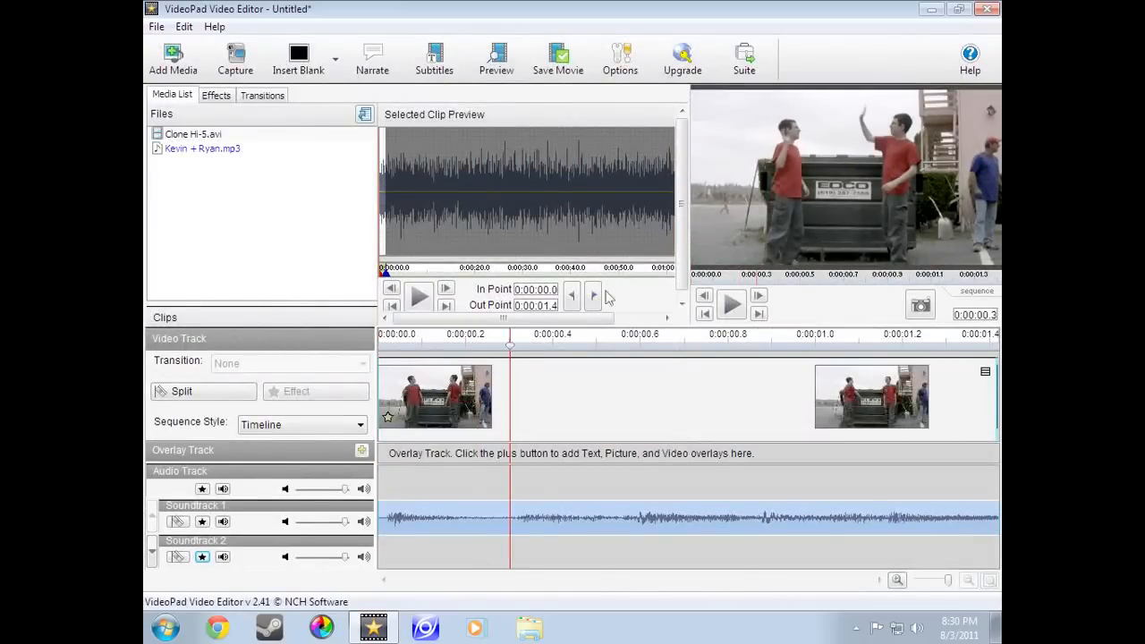
left_click(471, 409)
left_click(302, 395)
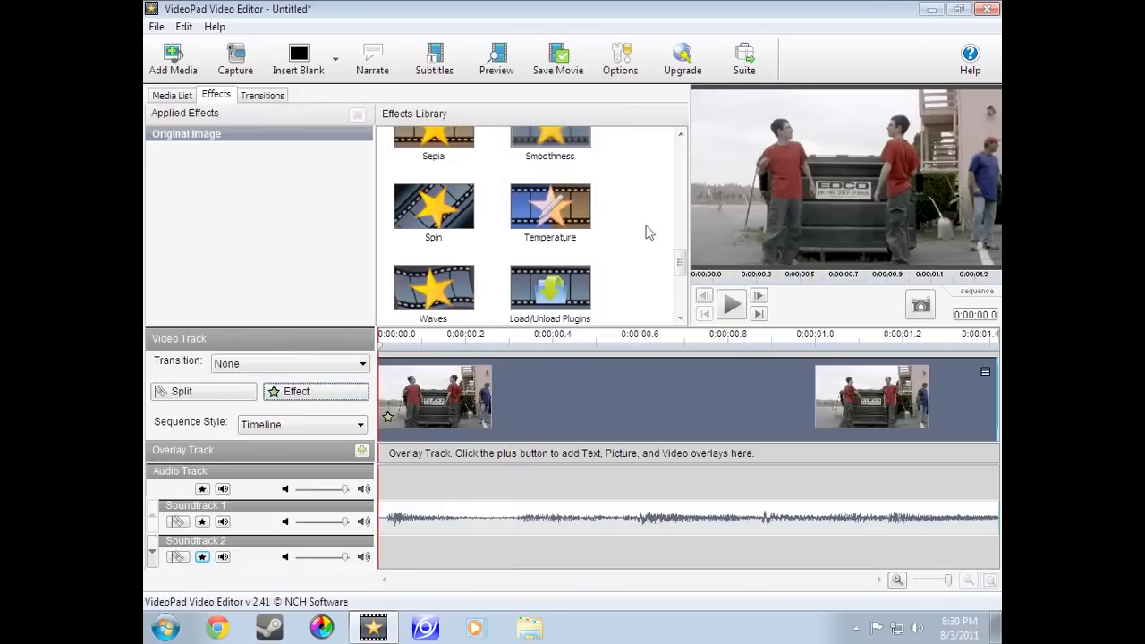
scroll(678, 258, "up", 1)
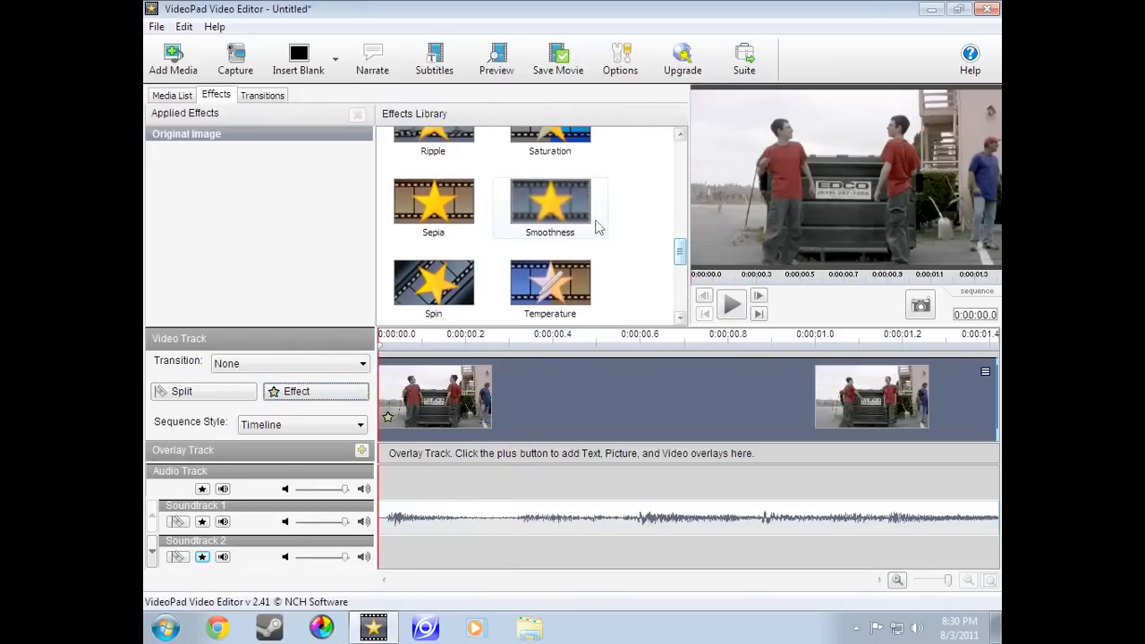
double_click(575, 228)
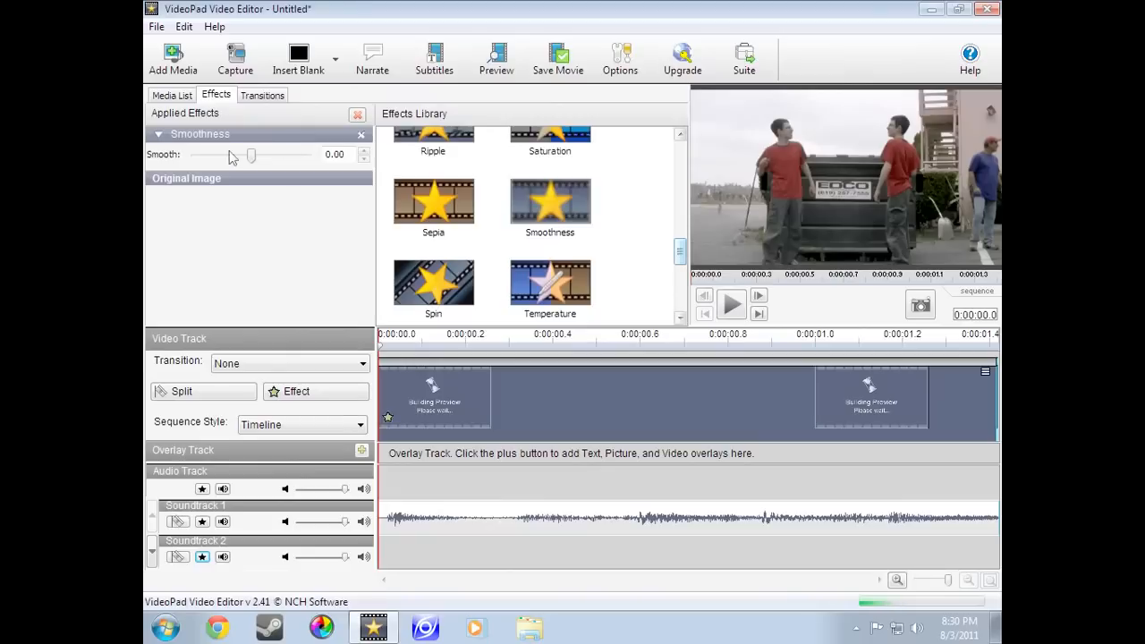
left_click_drag(272, 162, 188, 170)
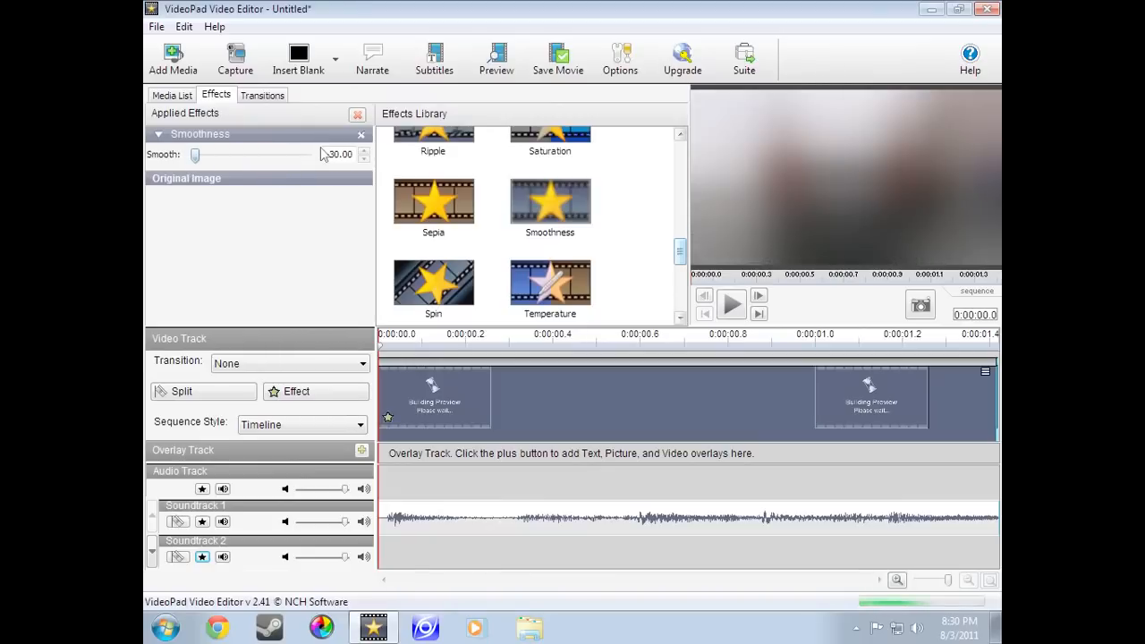
left_click(360, 134)
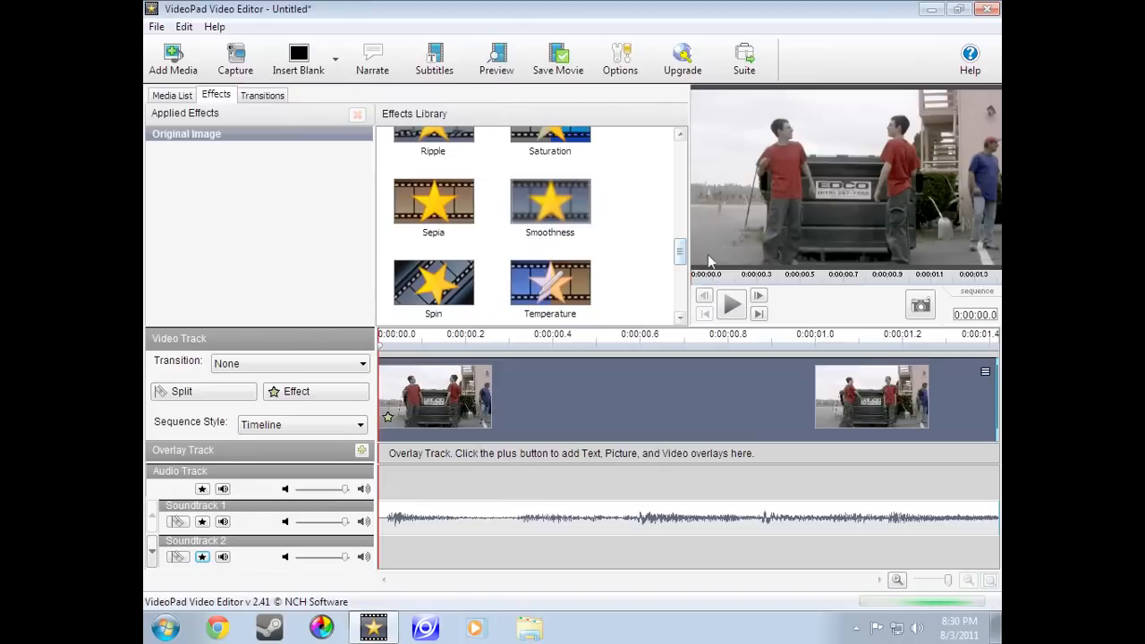
Step: Try the Sepia and Saturation effects on the video clip, then remove them
left_click(436, 218)
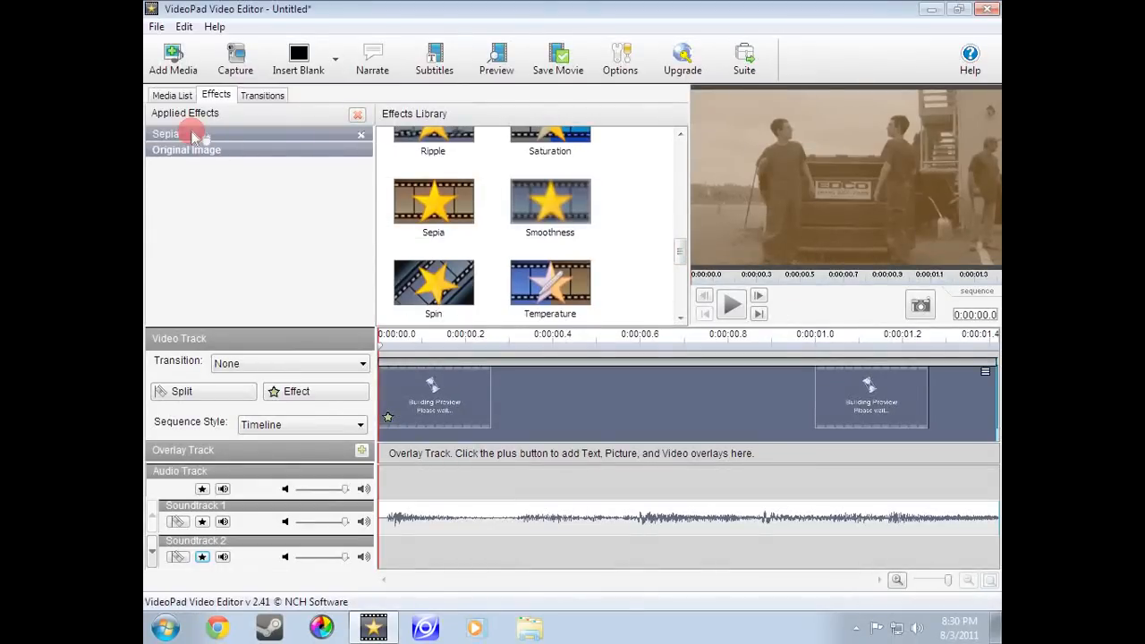
left_click(361, 135)
left_click_drag(683, 247, 668, 231)
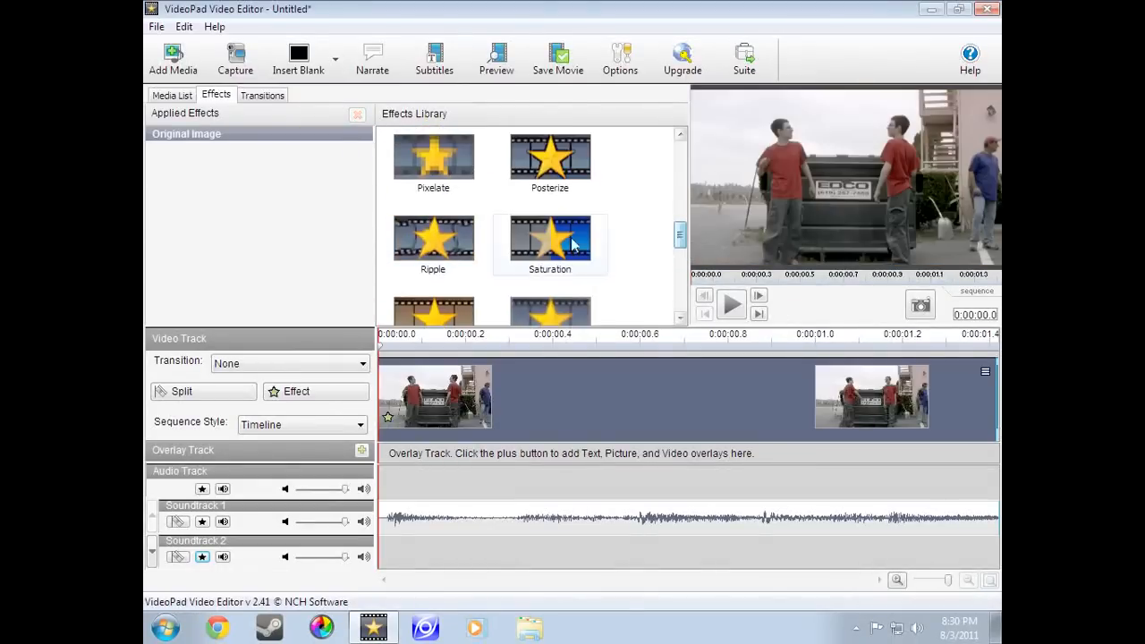
left_click(573, 240)
mouse_move(262, 157)
left_mouse_down()
mouse_move(211, 156)
mouse_move(265, 164)
left_mouse_up()
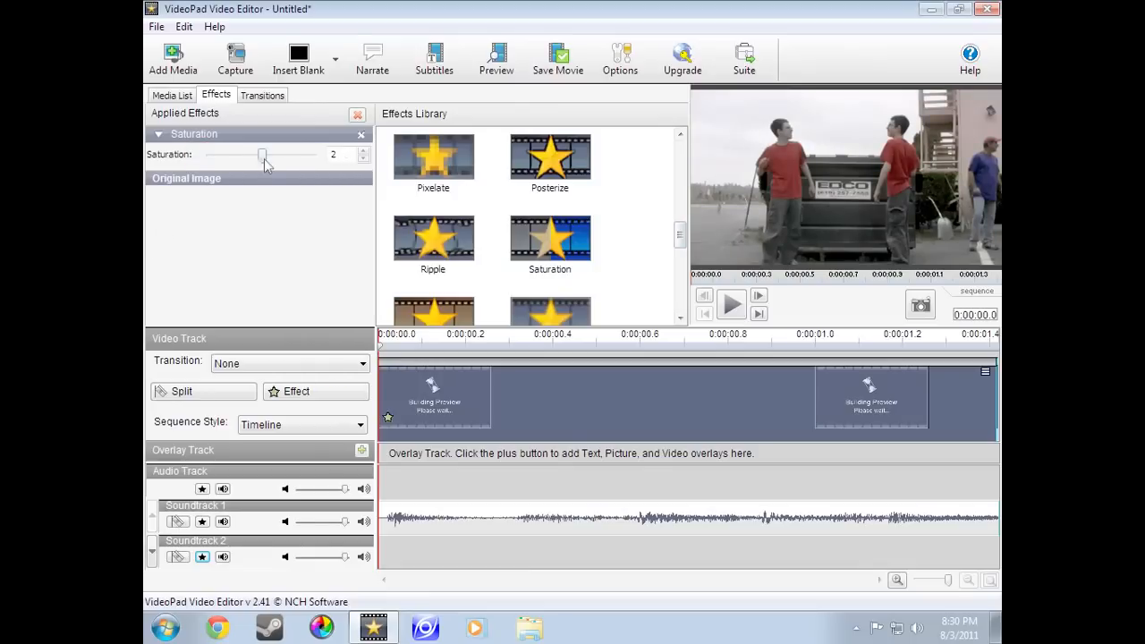
left_click(556, 533)
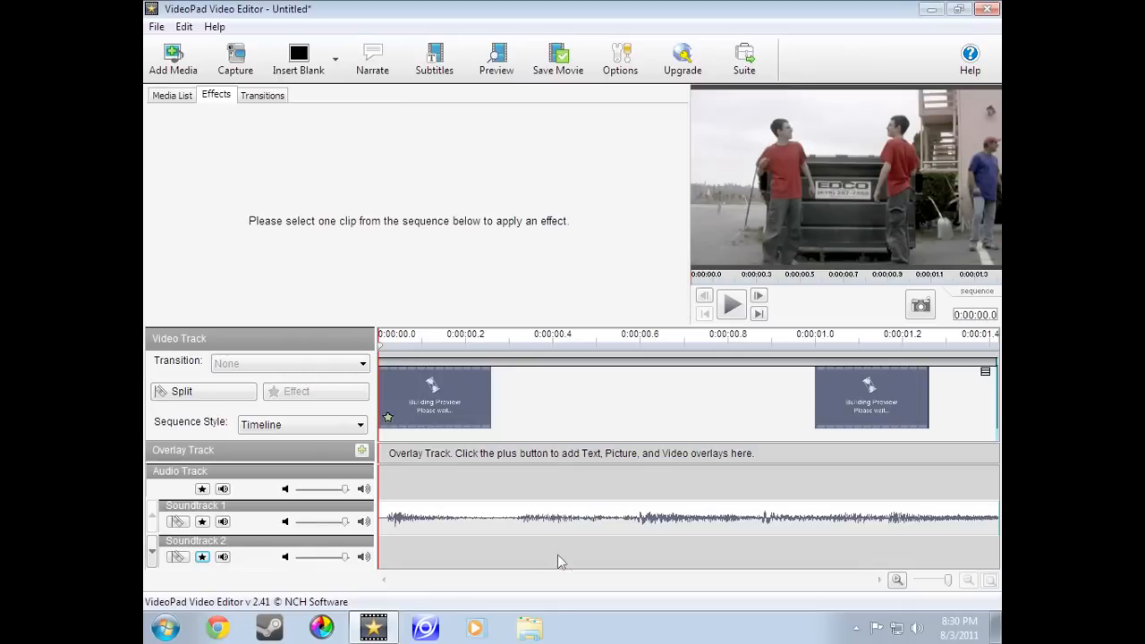
left_click(266, 100)
left_click(522, 402)
left_click(212, 97)
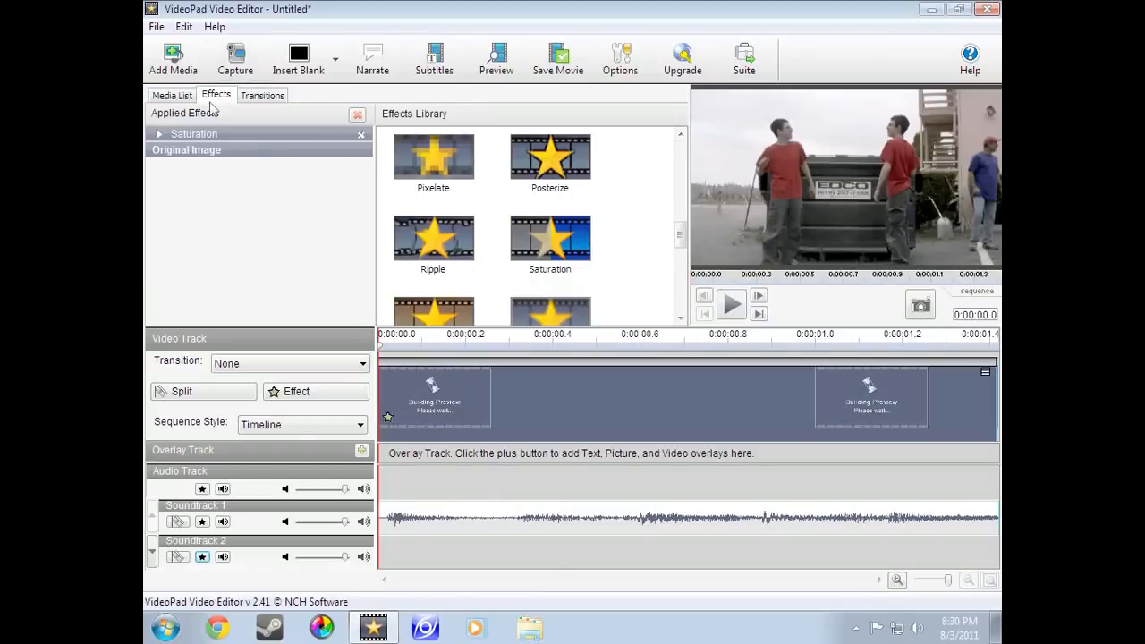
left_click(238, 134)
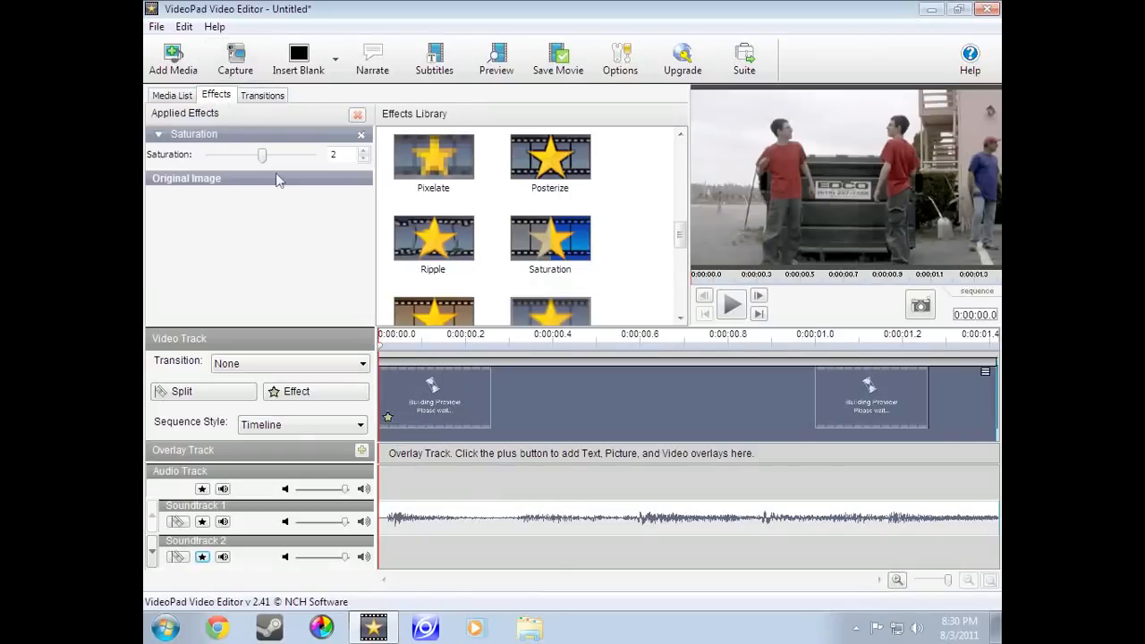
left_click(361, 135)
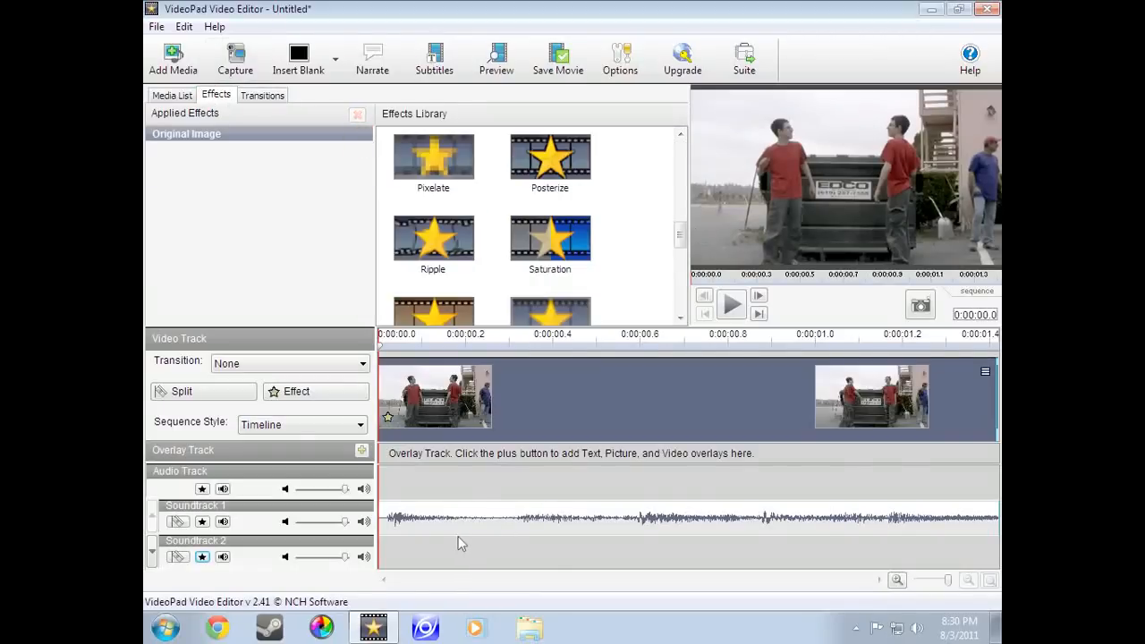
Step: Split the video clip at the playhead, about 0:00:00.3
left_click(478, 488)
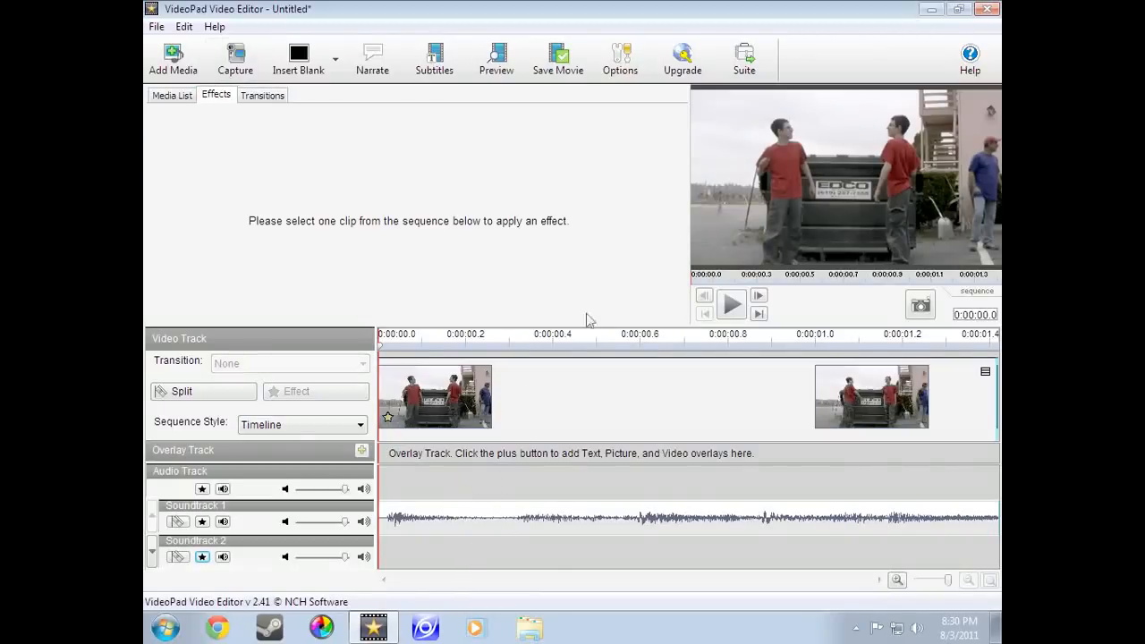
left_click(173, 94)
left_click(263, 95)
left_click(614, 336)
left_click_drag(613, 338, 517, 367)
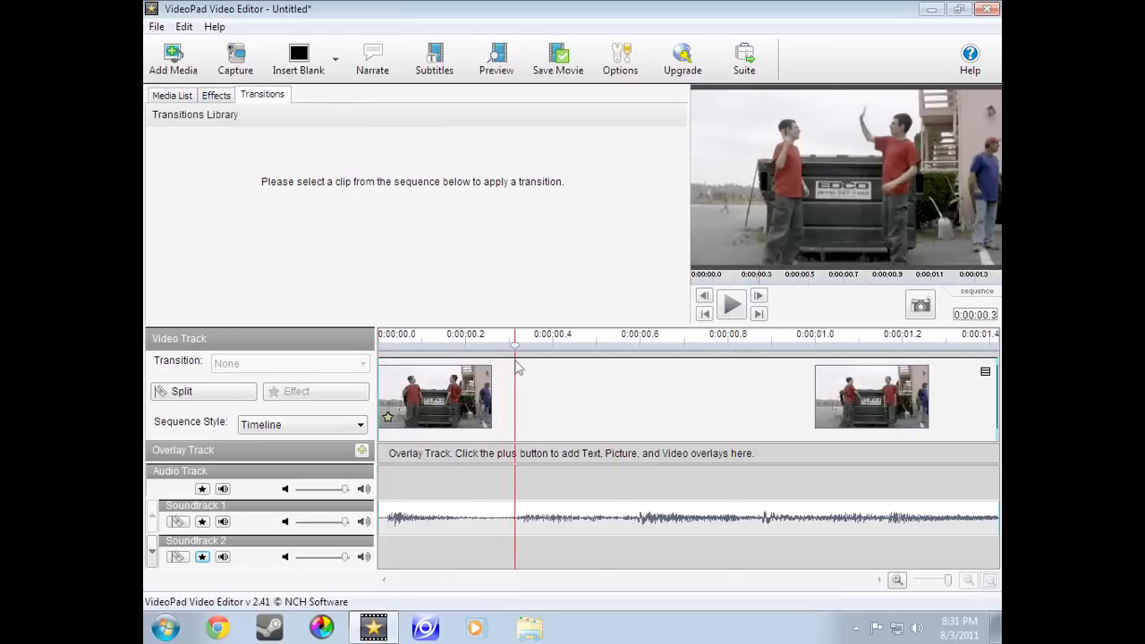
left_click(199, 394)
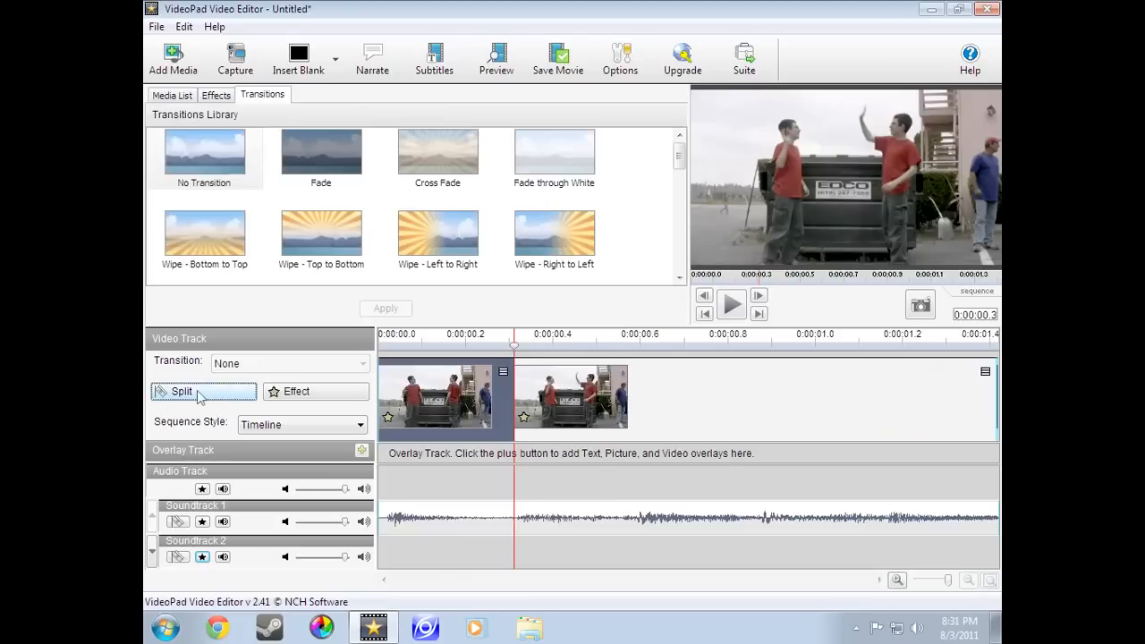
Step: Apply a Fade through White transition between the two video clips and set its duration to 0.3 seconds
left_click(537, 157)
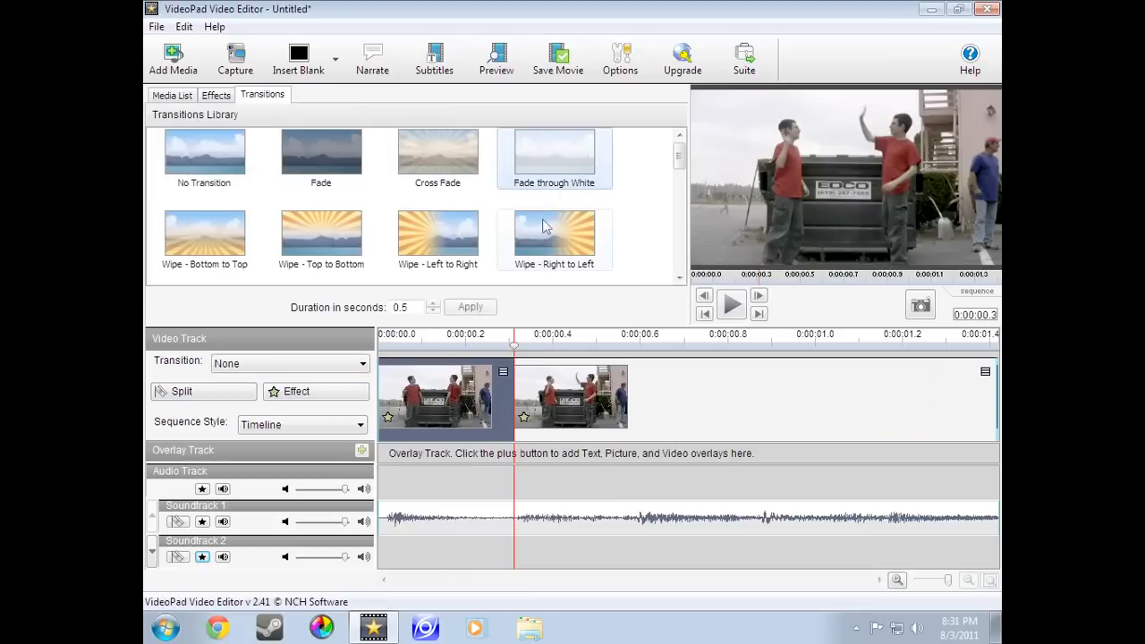
left_click(470, 306)
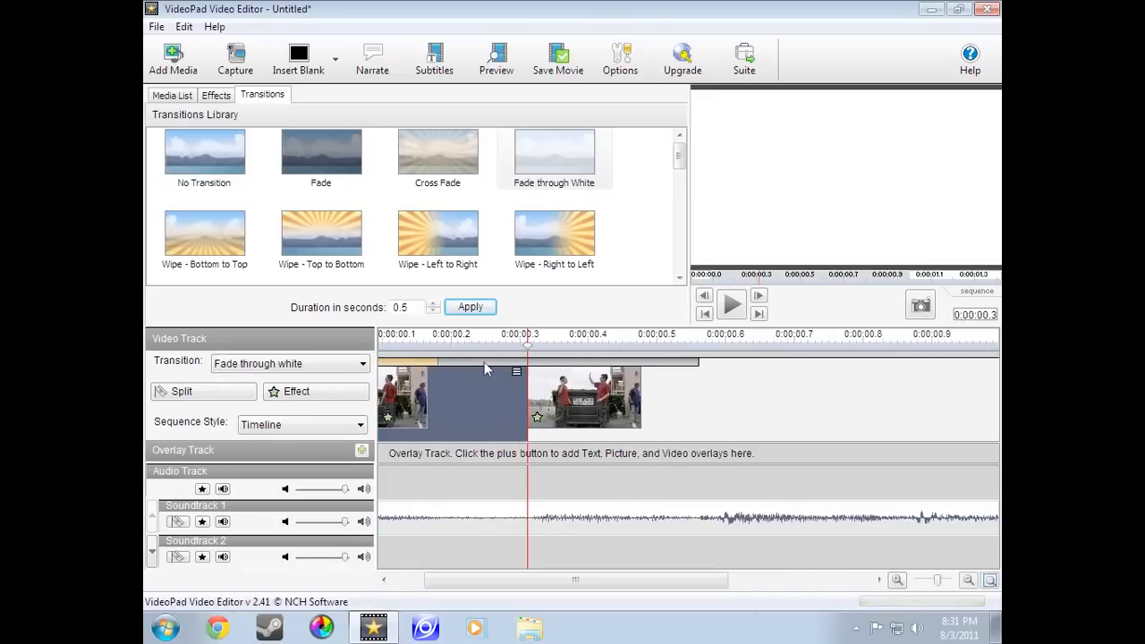
left_click(408, 363)
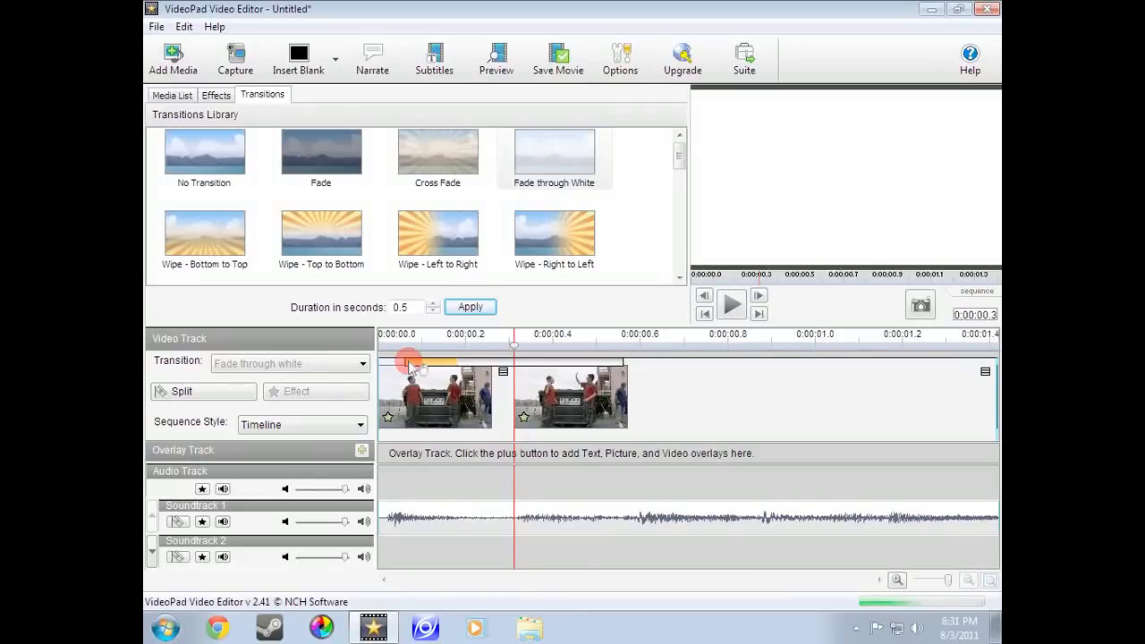
left_click(407, 366)
left_click(407, 362)
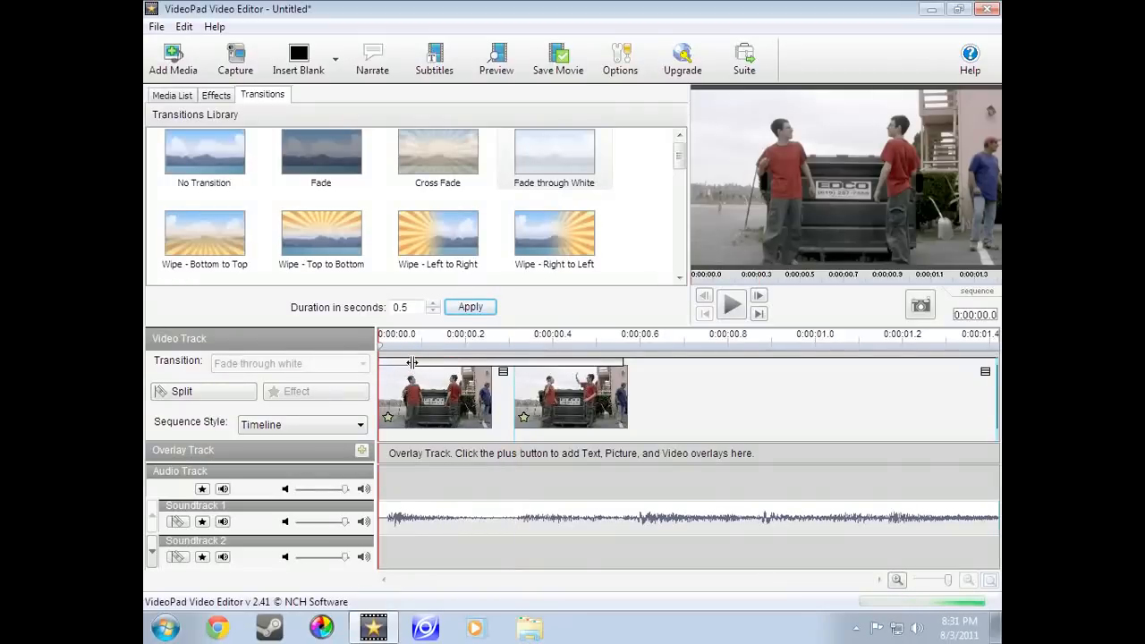
left_click_drag(411, 363, 484, 363)
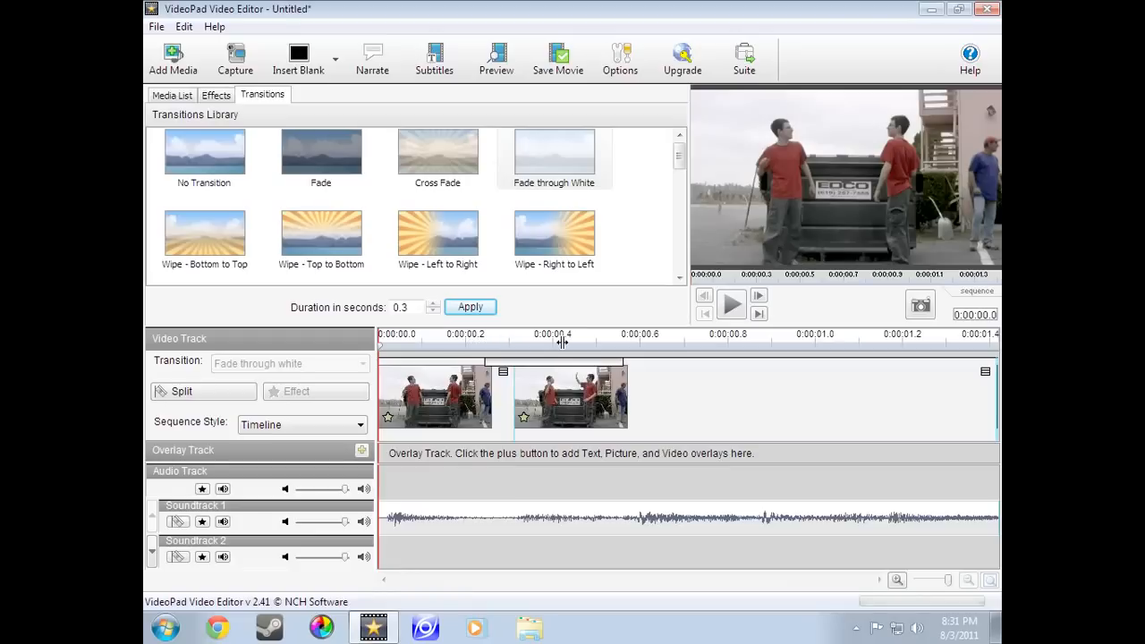
Step: Shorten the Fade through White transition's duration to 0.1 seconds
left_click(624, 371)
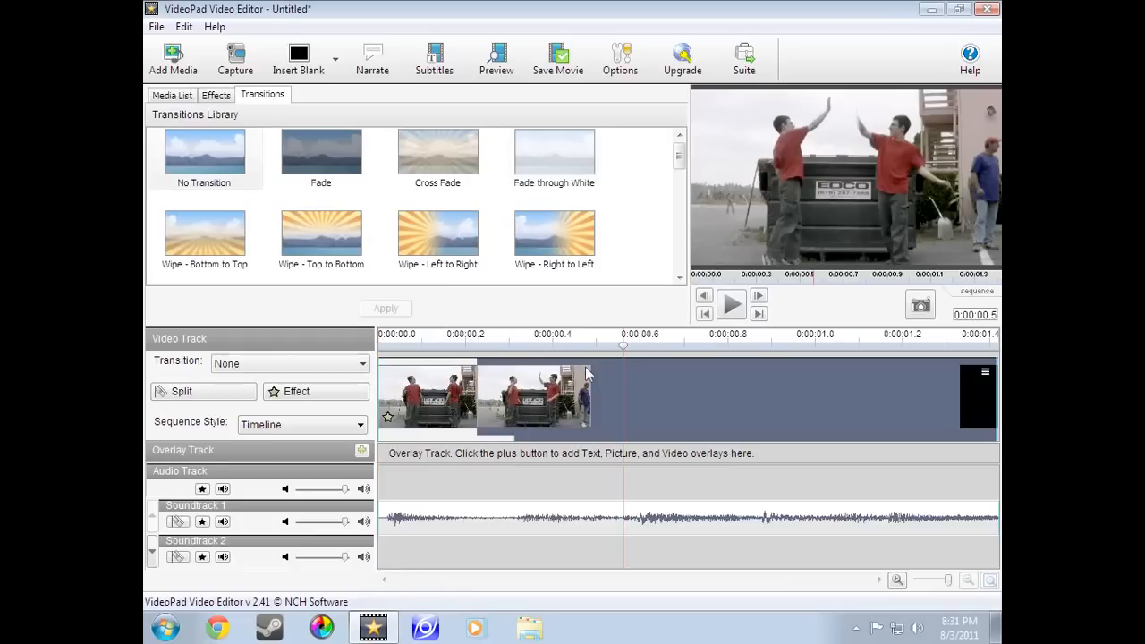
left_click(614, 362)
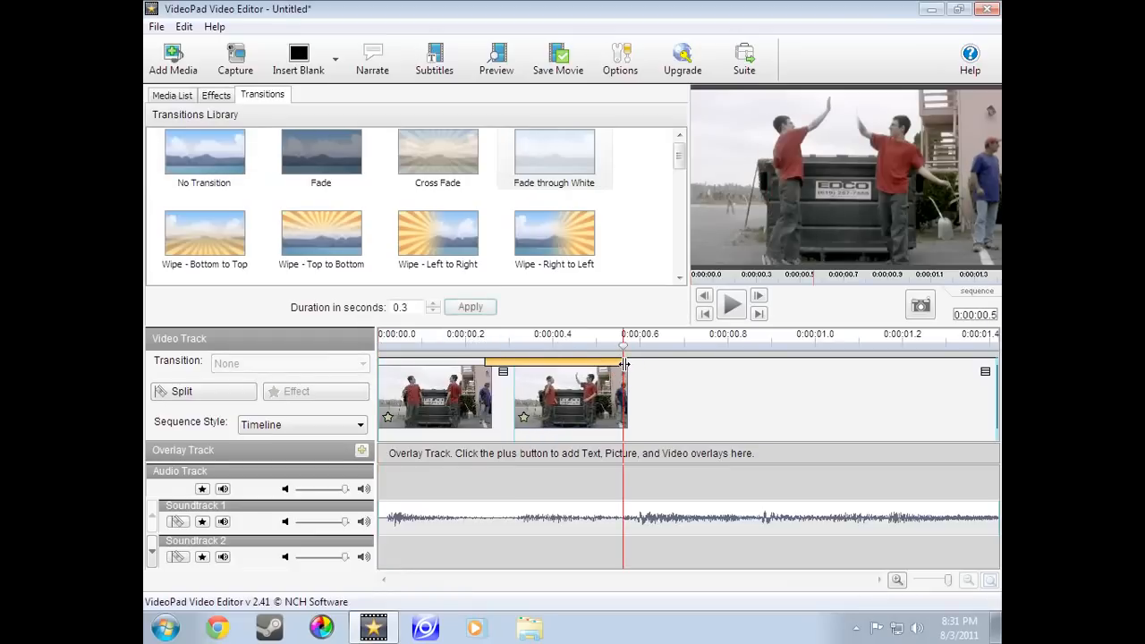
left_click(623, 371)
left_click(605, 364)
left_click_drag(621, 364, 539, 366)
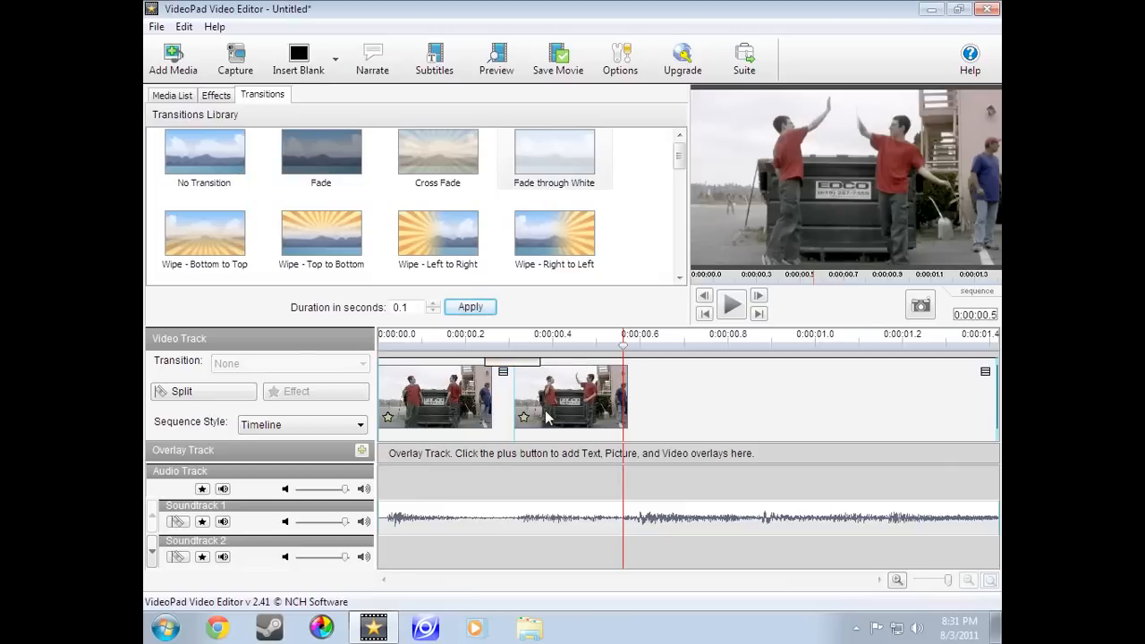
left_click(532, 480)
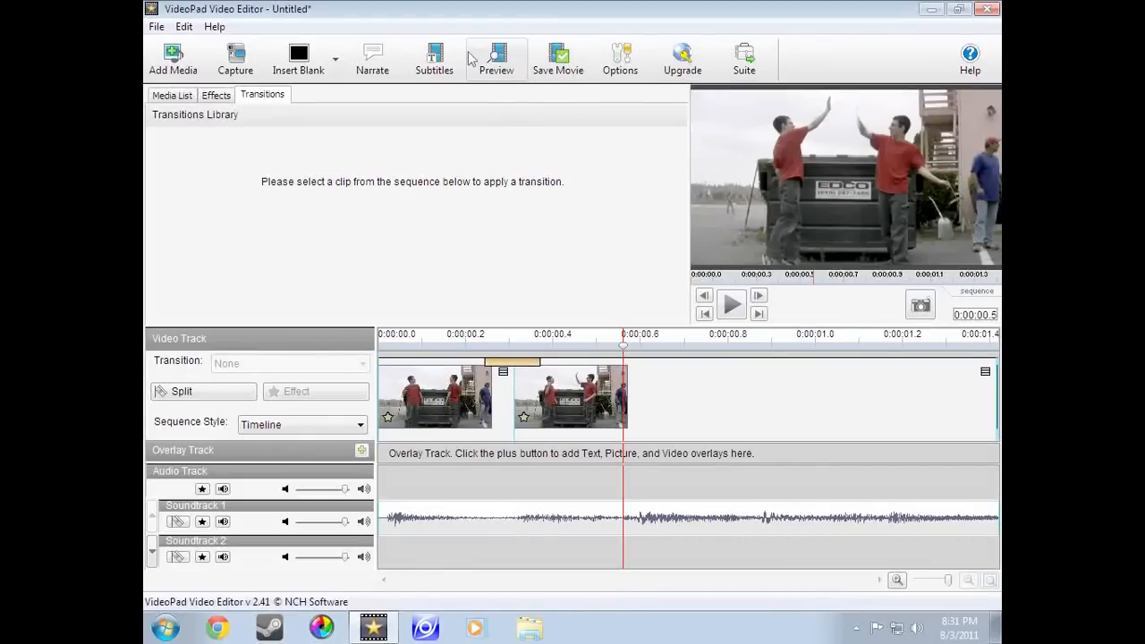
Step: Open the Record Narrations dialog to review its options, then close it
left_click(367, 63)
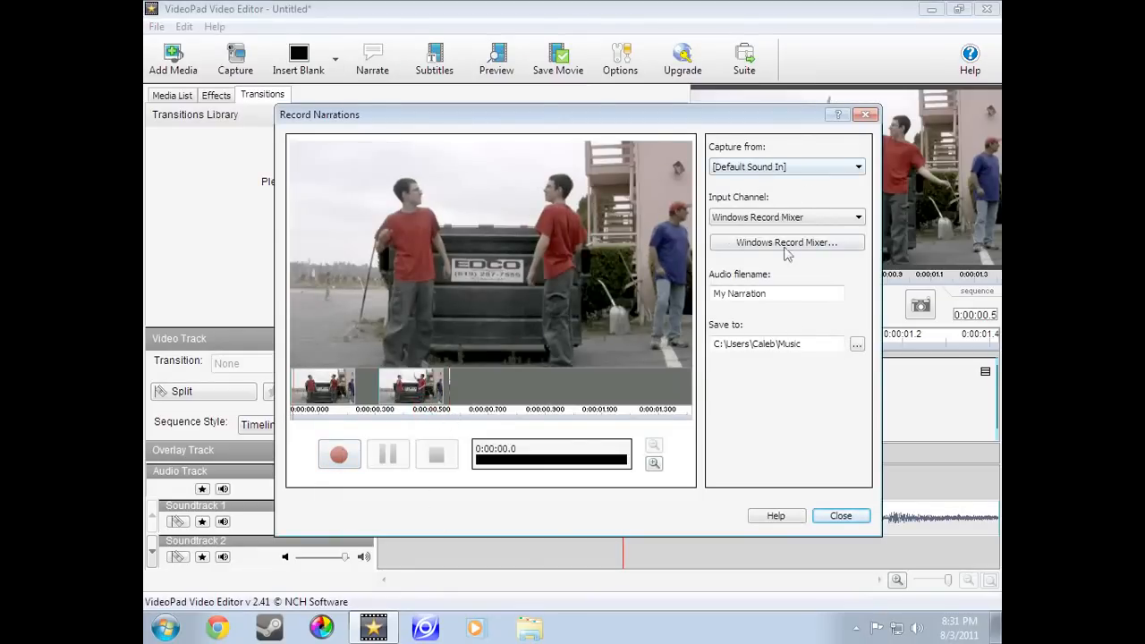
left_click(840, 515)
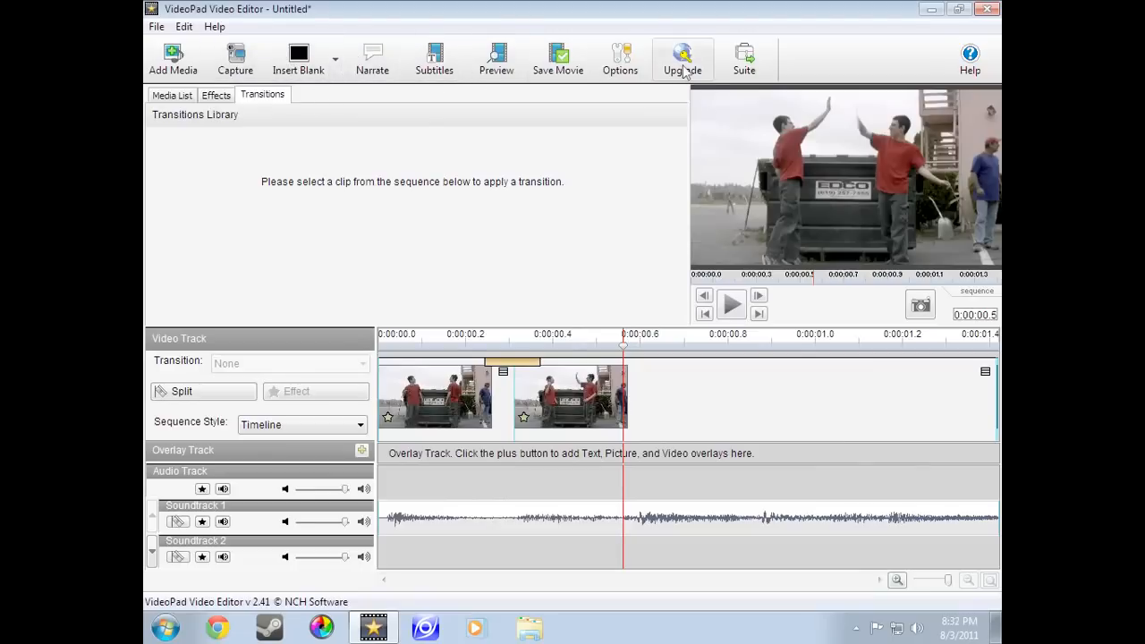
Step: Open the movie output setup and browse the Disc, Computer / Data and Upload output formats
left_click(558, 63)
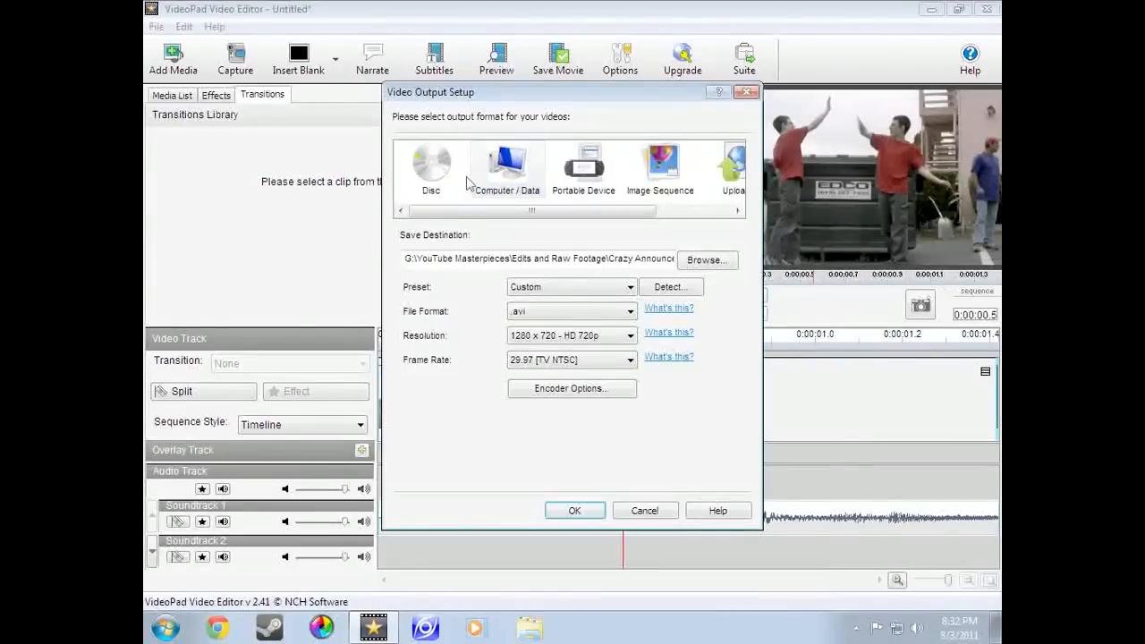
left_click(431, 168)
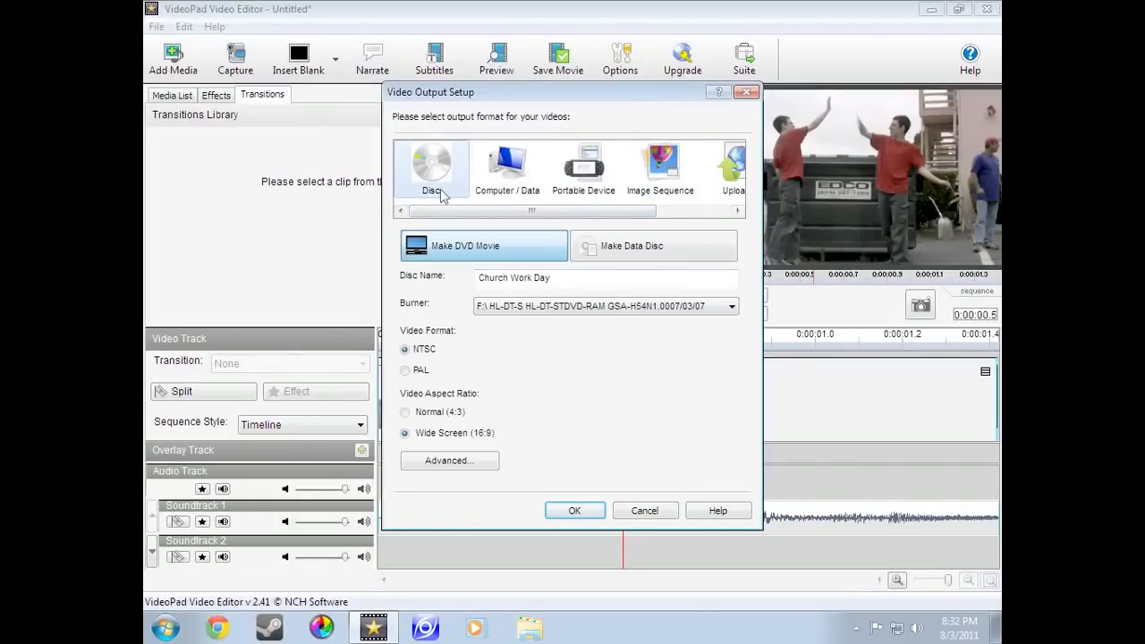
left_click(510, 171)
left_click_drag(518, 211, 607, 216)
left_click(631, 172)
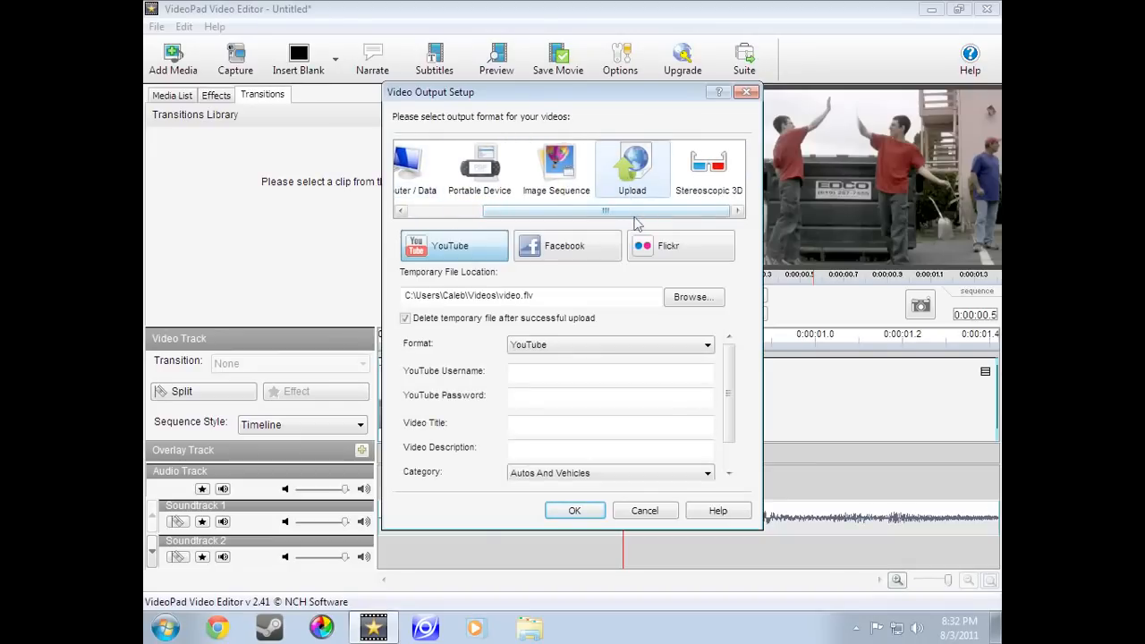
Step: Preview the Stereoscopic 3D output options, then return to the Computer / Data output format
left_click(705, 175)
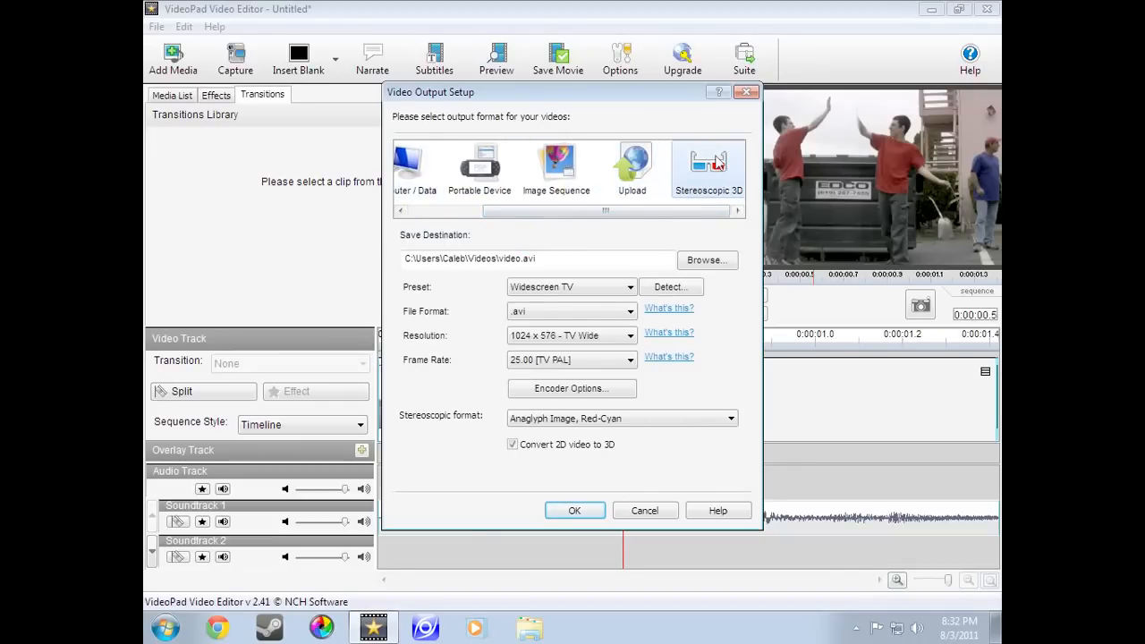
left_click_drag(633, 215, 502, 231)
left_click(517, 193)
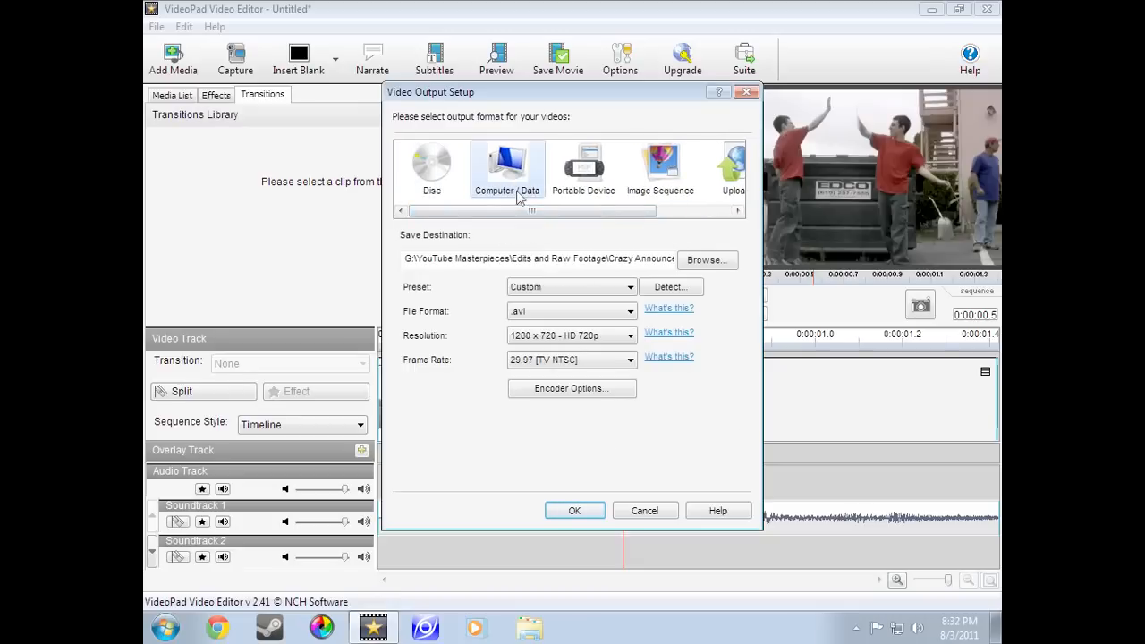
Step: Detect the output format and set the detected frame rate to 29.97 [TV NTSC], then confirm
left_click(663, 290)
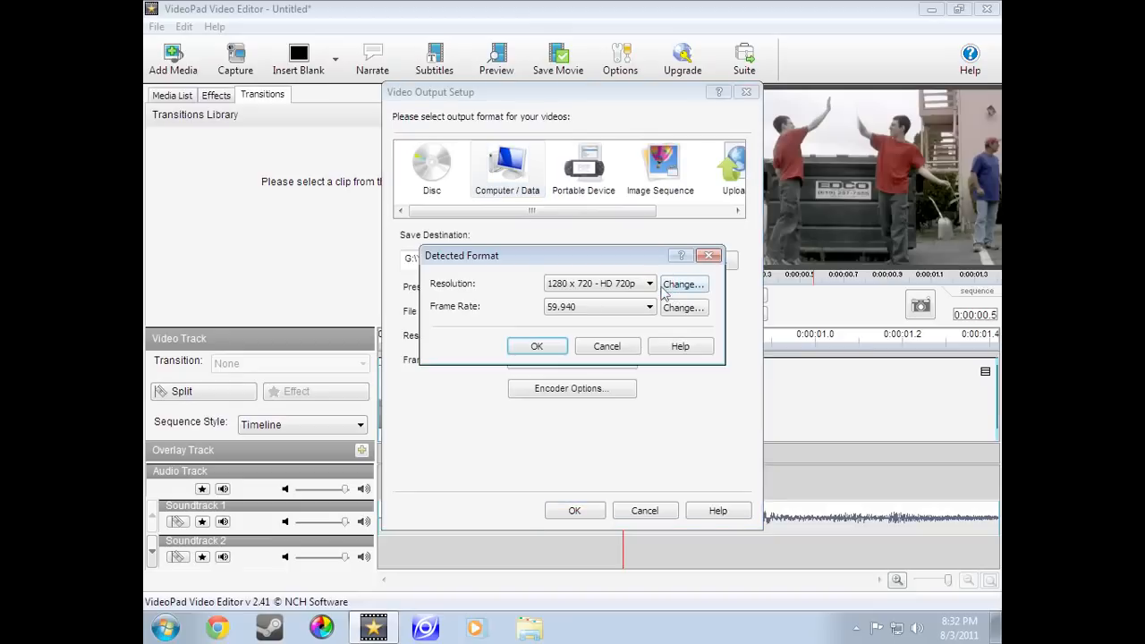
left_click(608, 307)
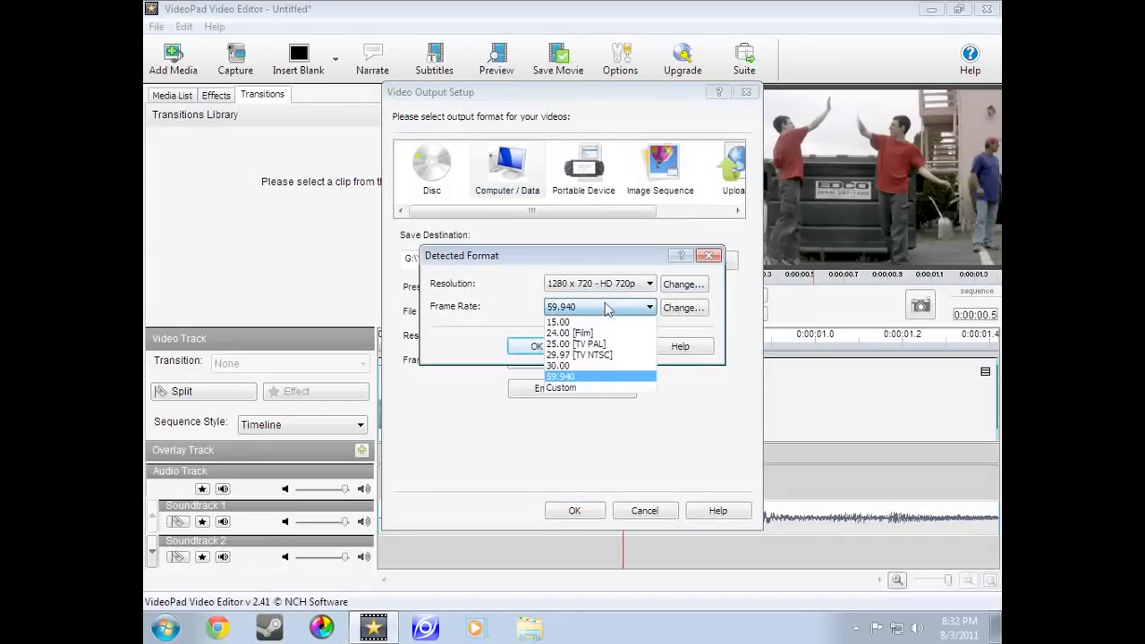
left_click(605, 309)
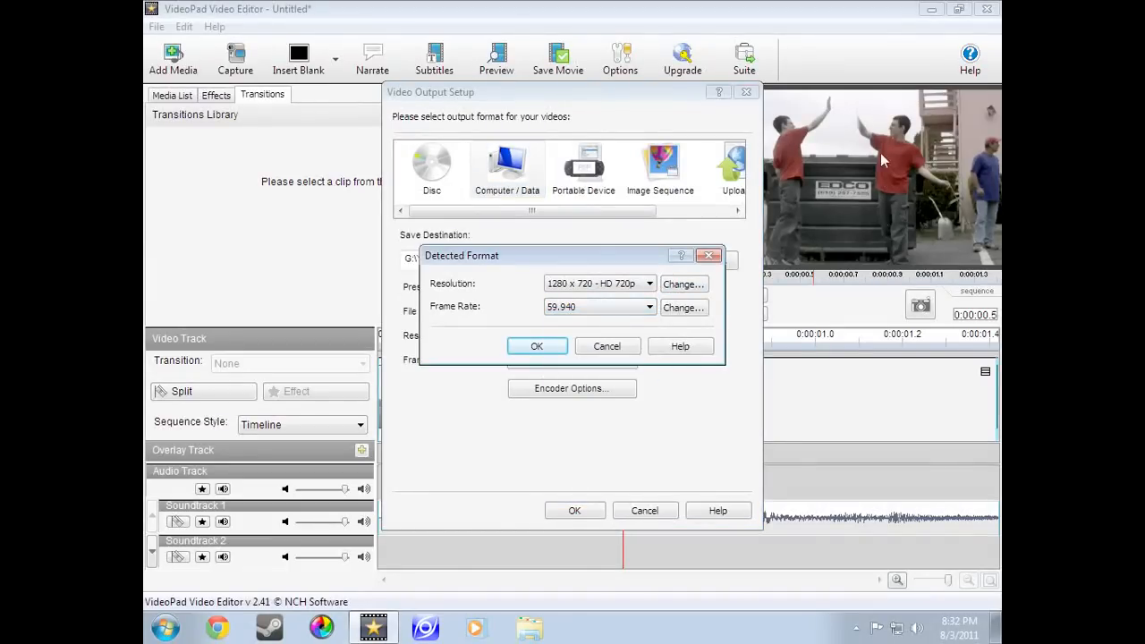
left_click(558, 310)
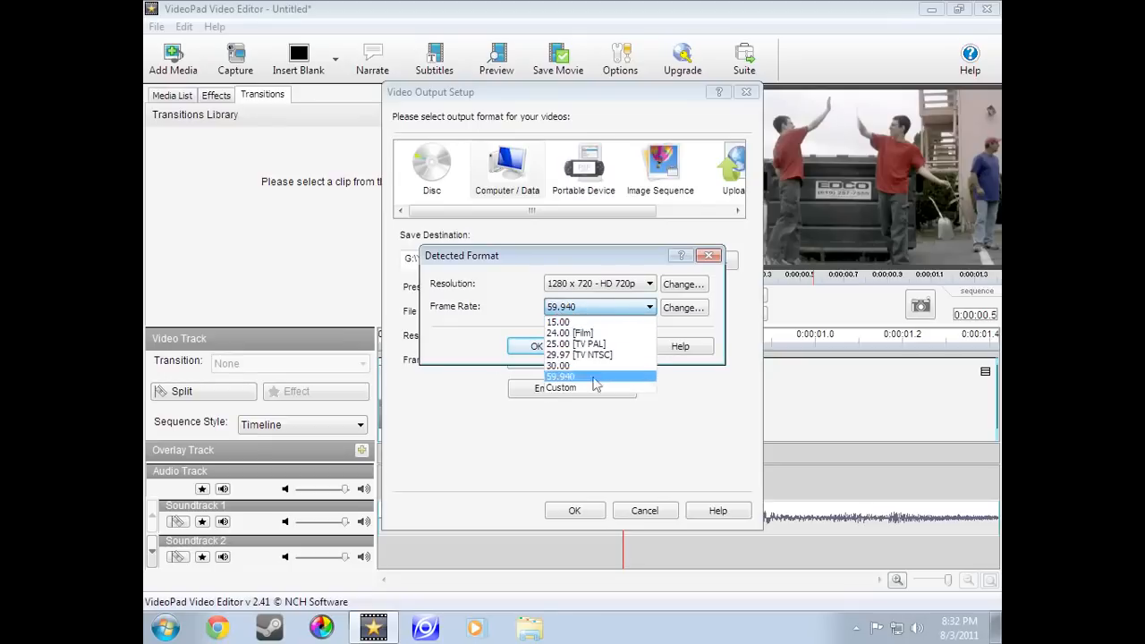
left_click(583, 332)
left_click(562, 311)
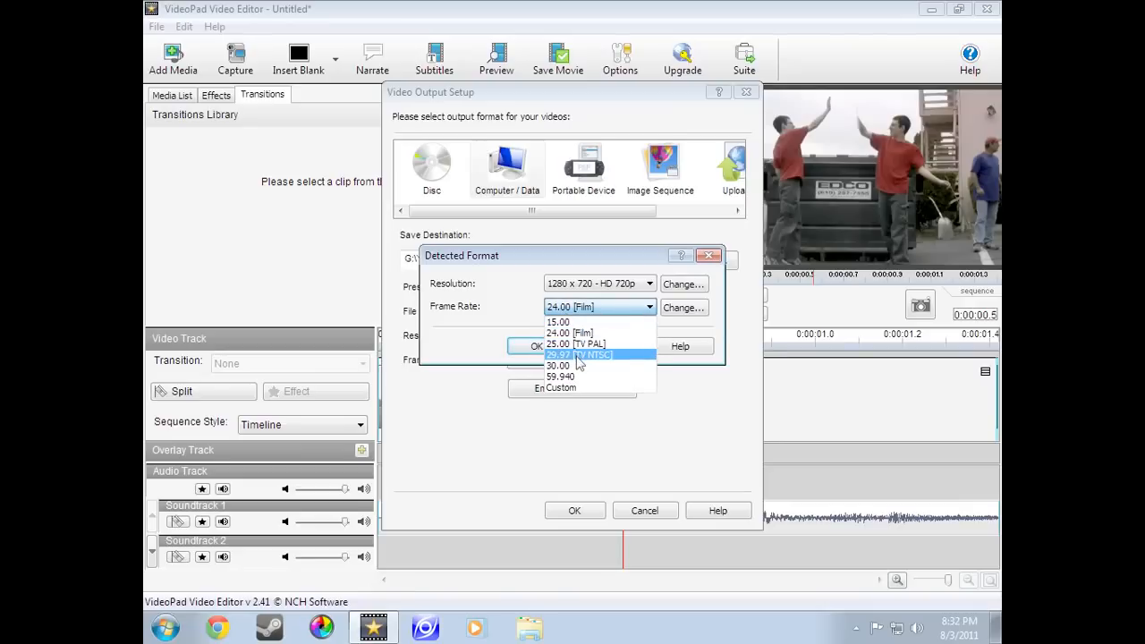
left_click(579, 355)
left_click(537, 346)
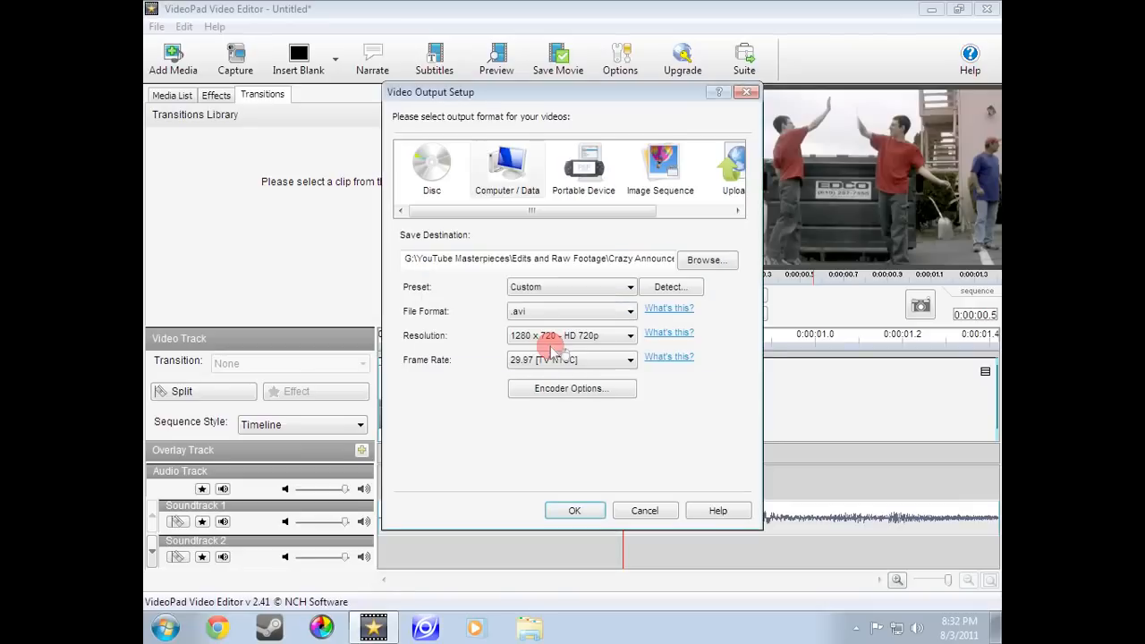
Step: Open the AVI encoder options and try the Huffyuv, H264 and MPEG4 (Native) video compressors
left_click(549, 399)
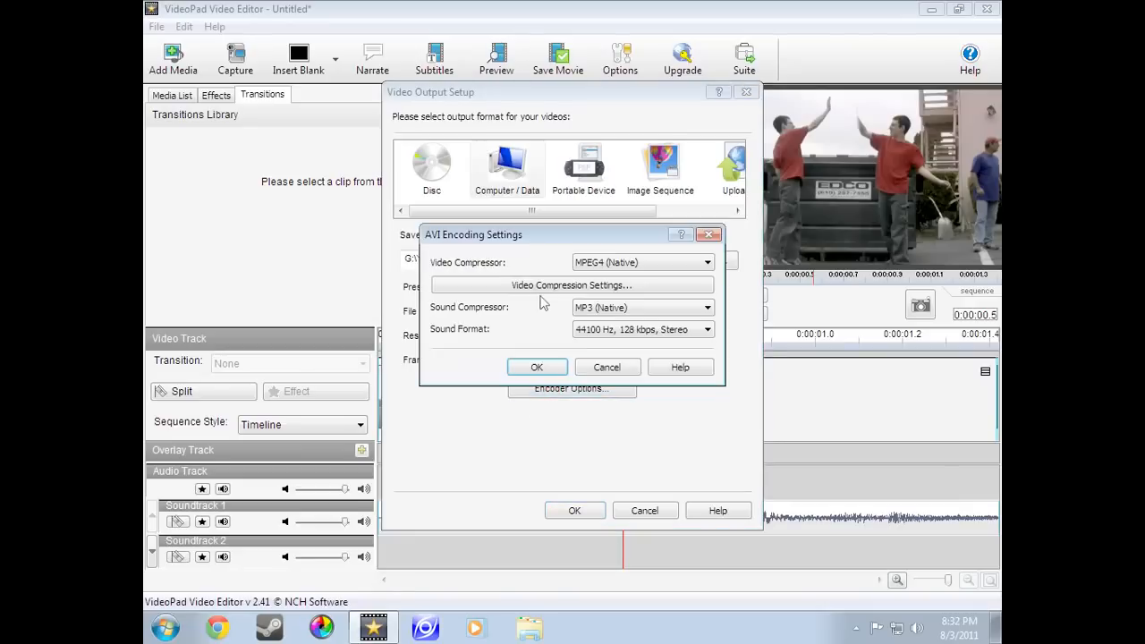
left_click(653, 267)
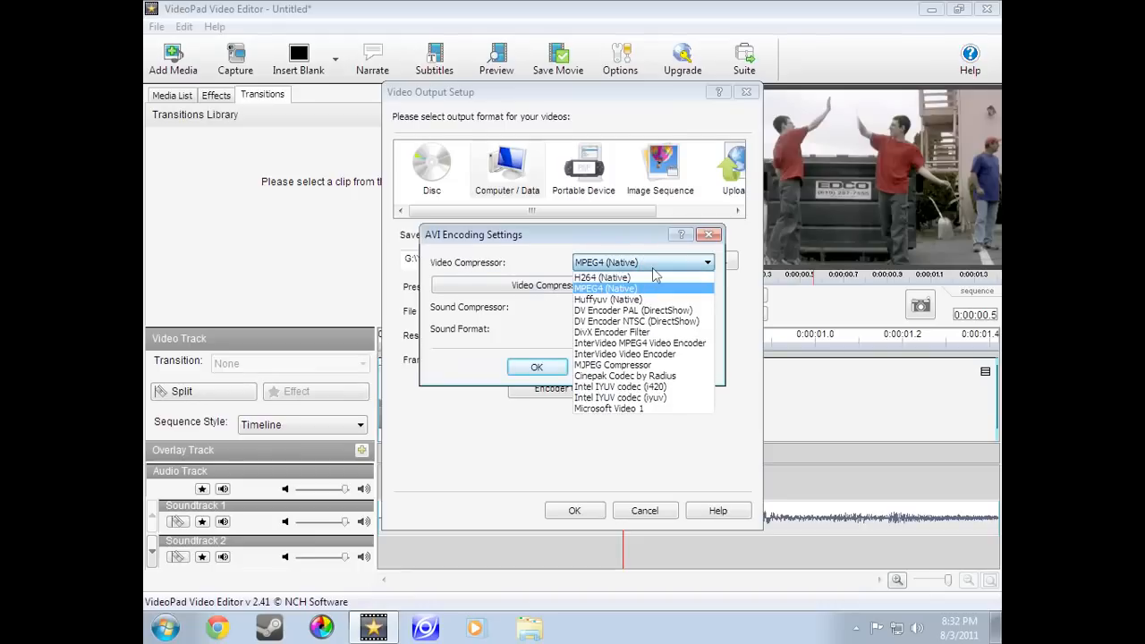
left_click(615, 300)
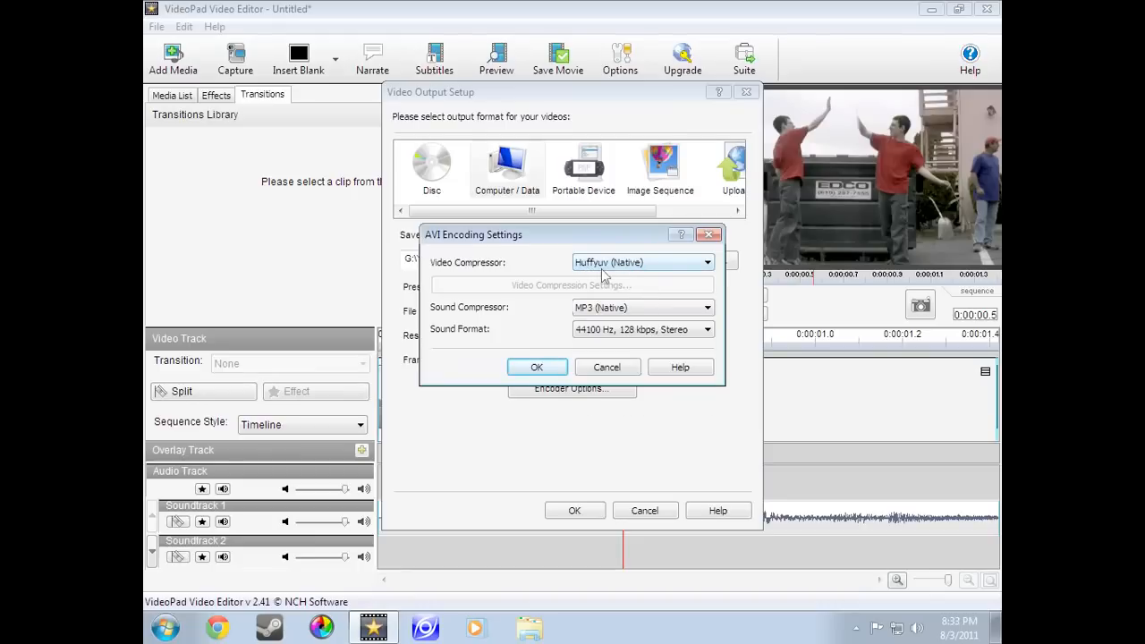
left_click(604, 268)
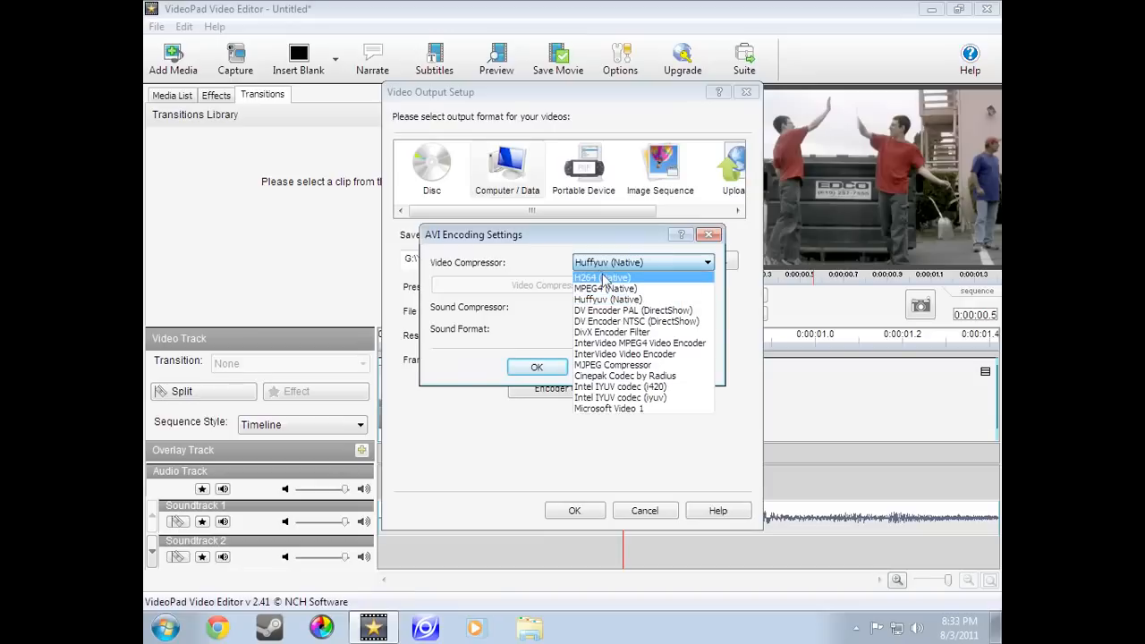
left_click(605, 279)
left_click(622, 265)
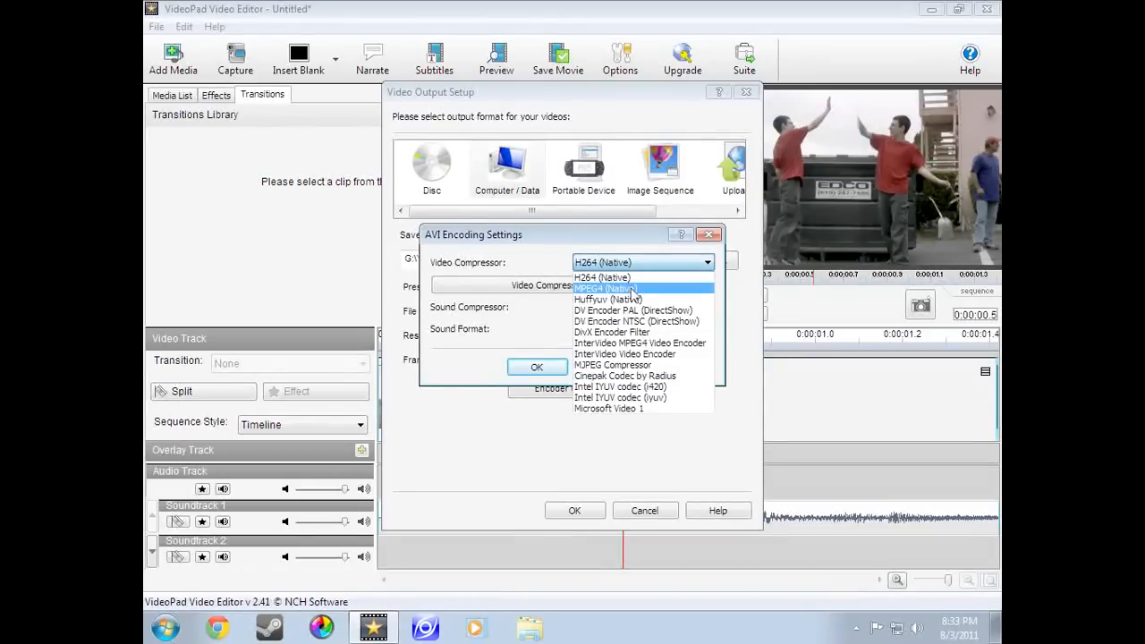
left_click(641, 288)
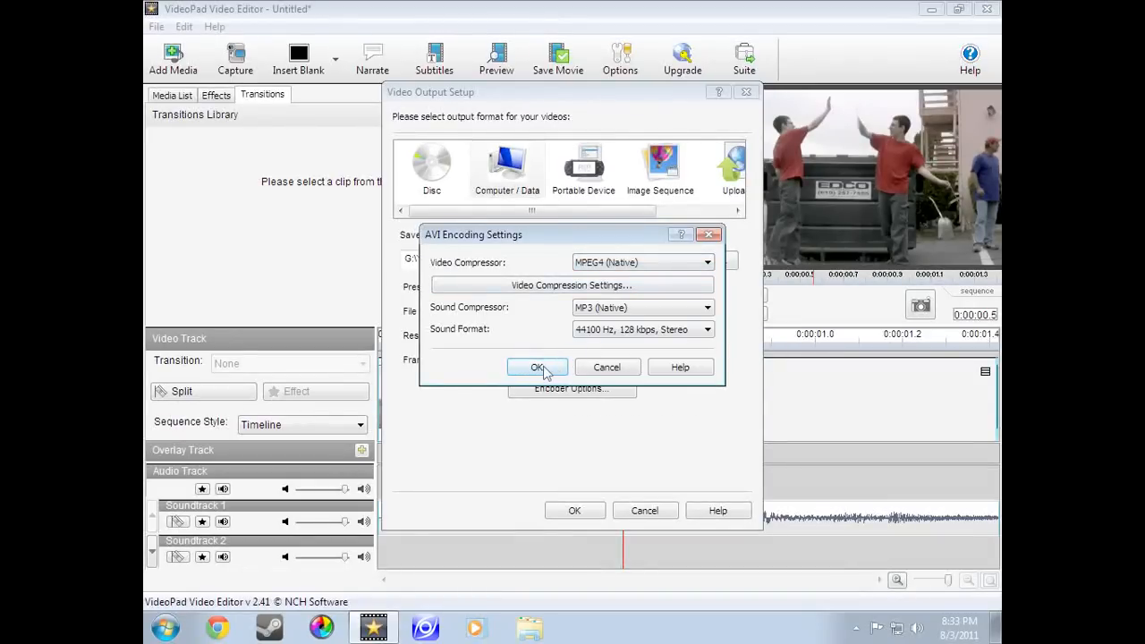
Step: Review the available sound formats and sound compressors, keeping MP3 (Native), and close the AVI encoding settings
left_click(625, 331)
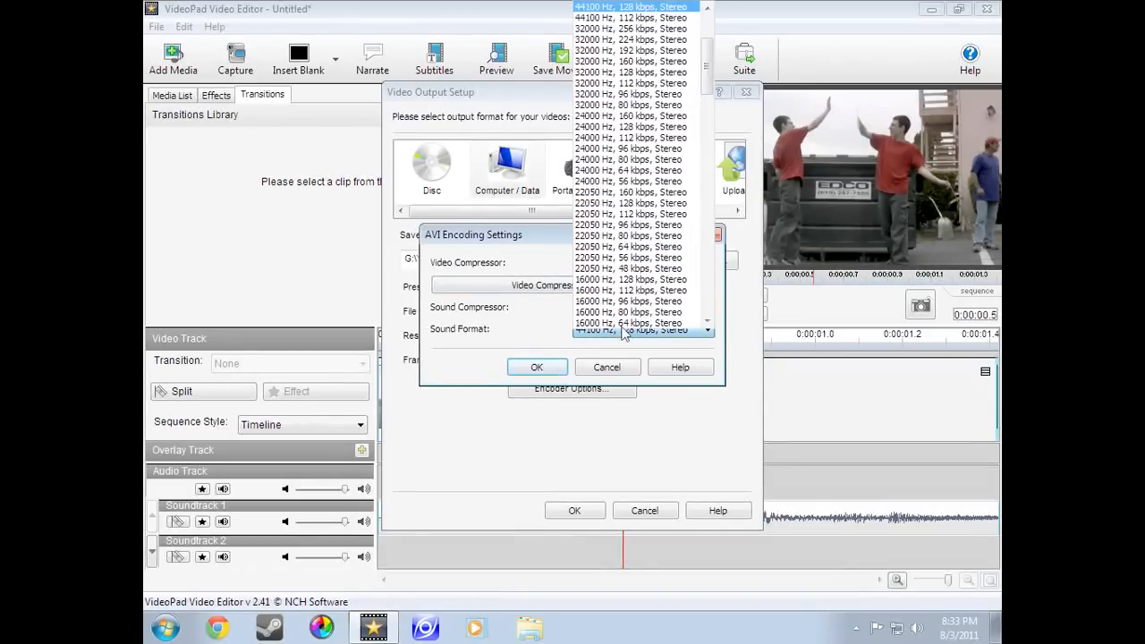
left_click_drag(708, 53, 708, 113)
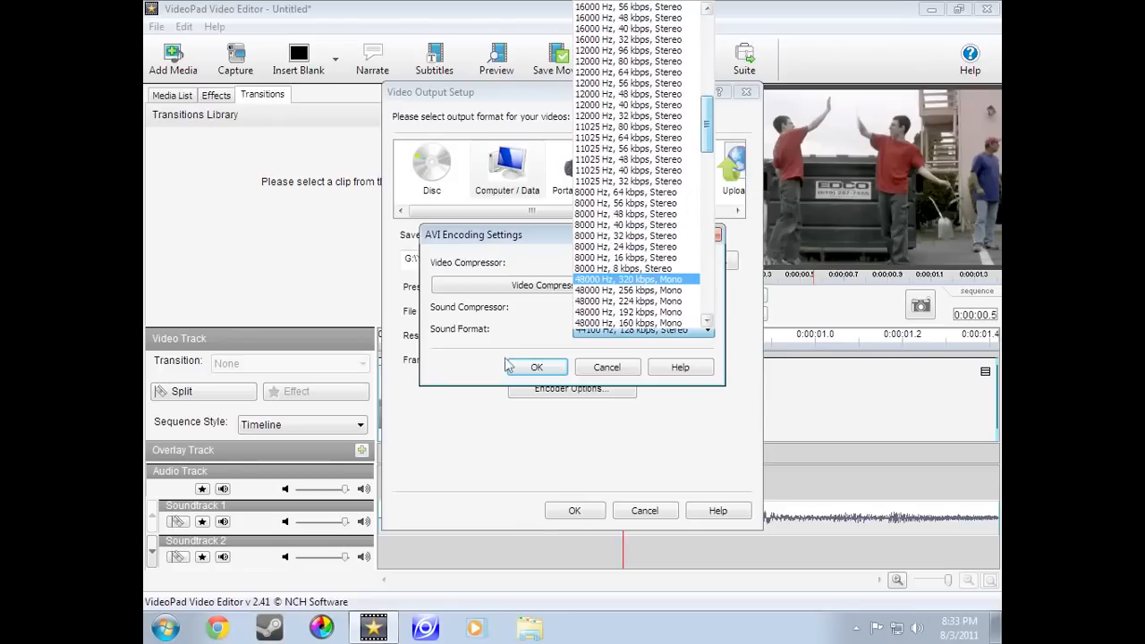
left_click(537, 335)
left_click(654, 310)
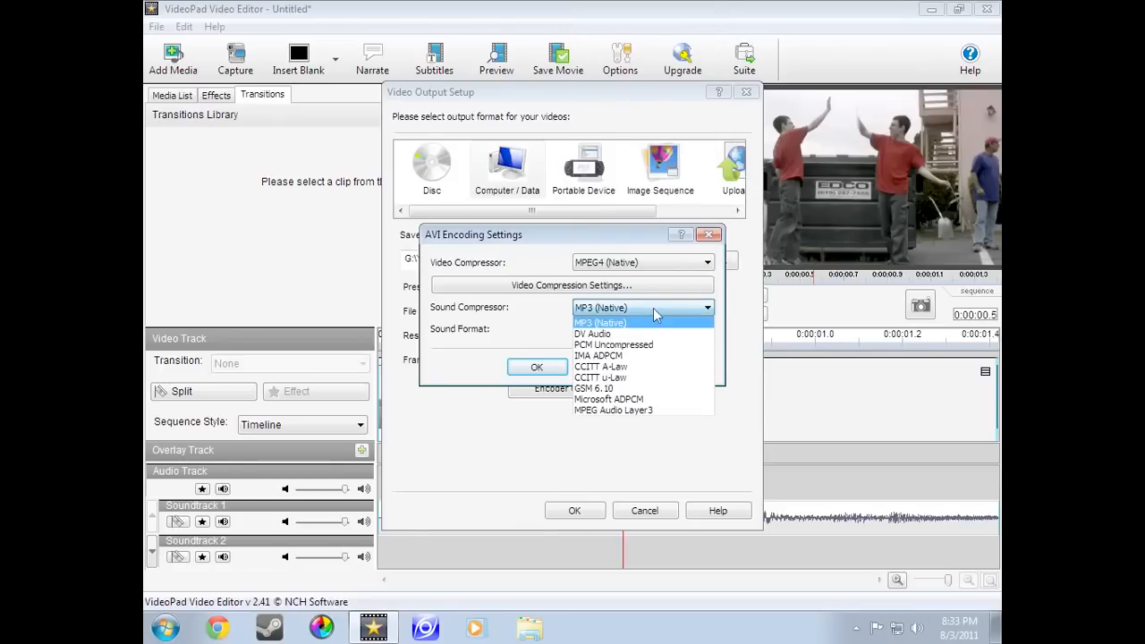
left_click(582, 320)
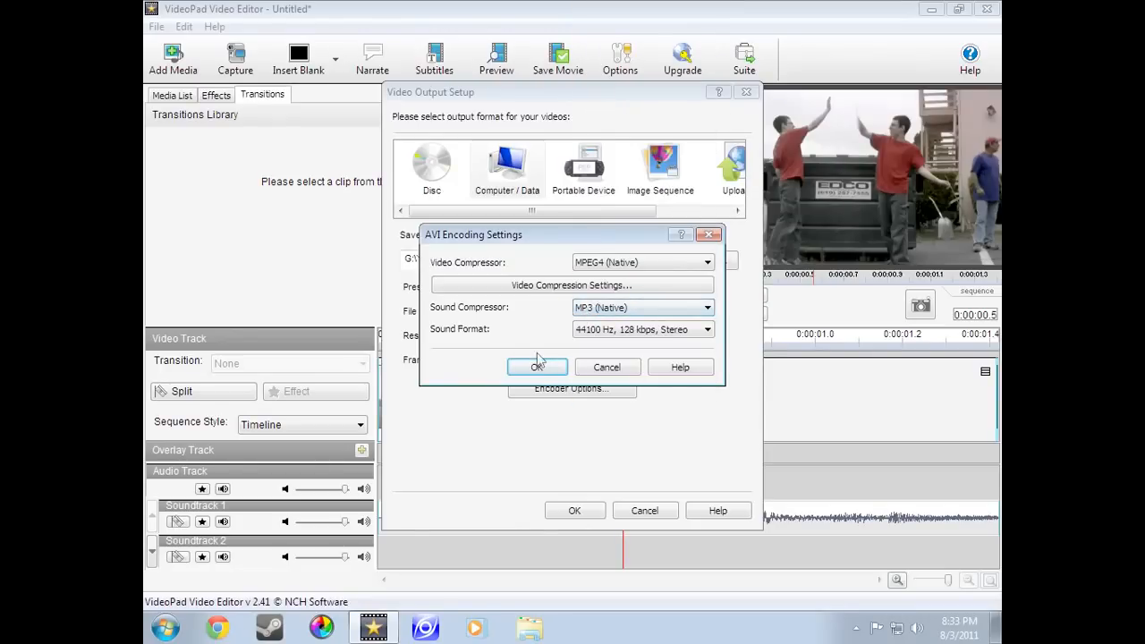
left_click(537, 366)
Step: Review the output preset list and create the movie as Backdrop Scene.avi with the Computer / Data settings
left_click(601, 288)
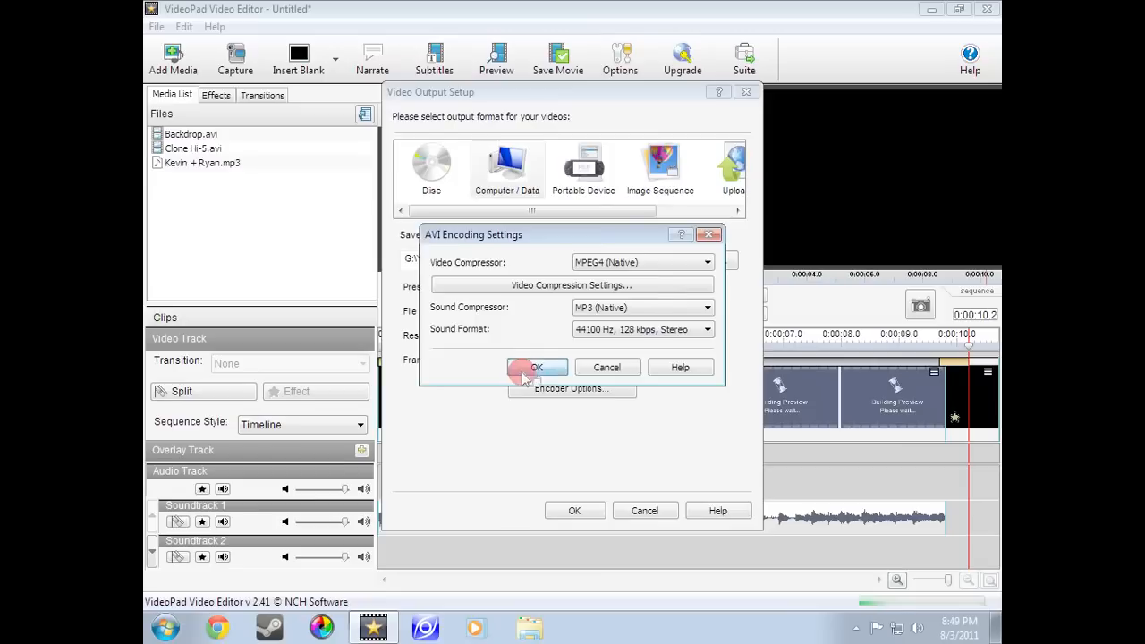
left_click(537, 365)
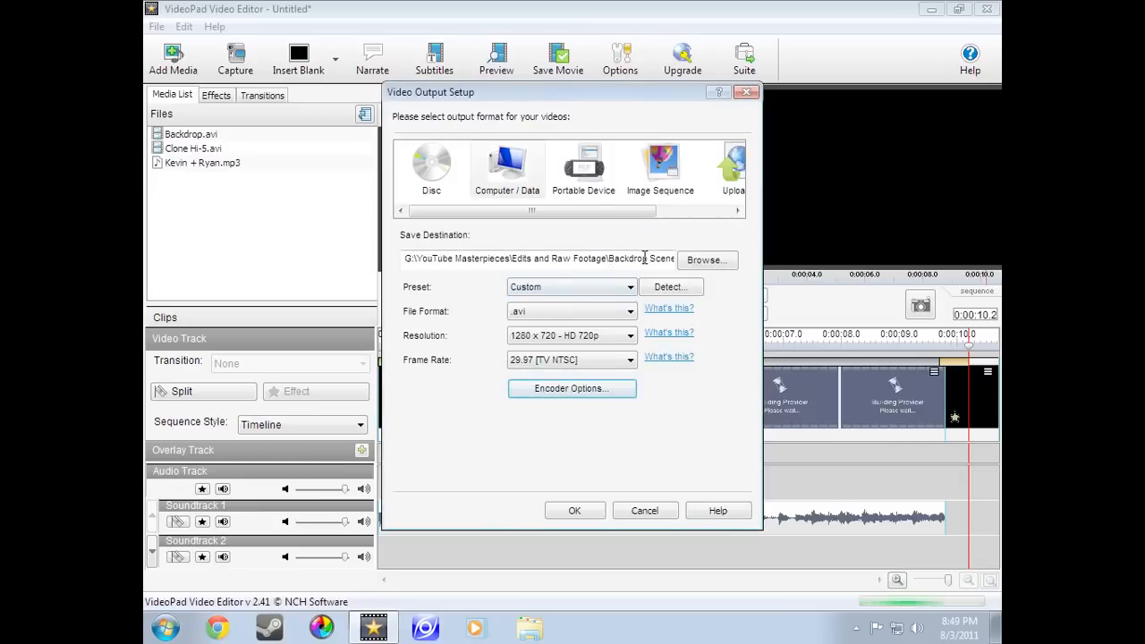
left_click_drag(610, 258, 680, 260)
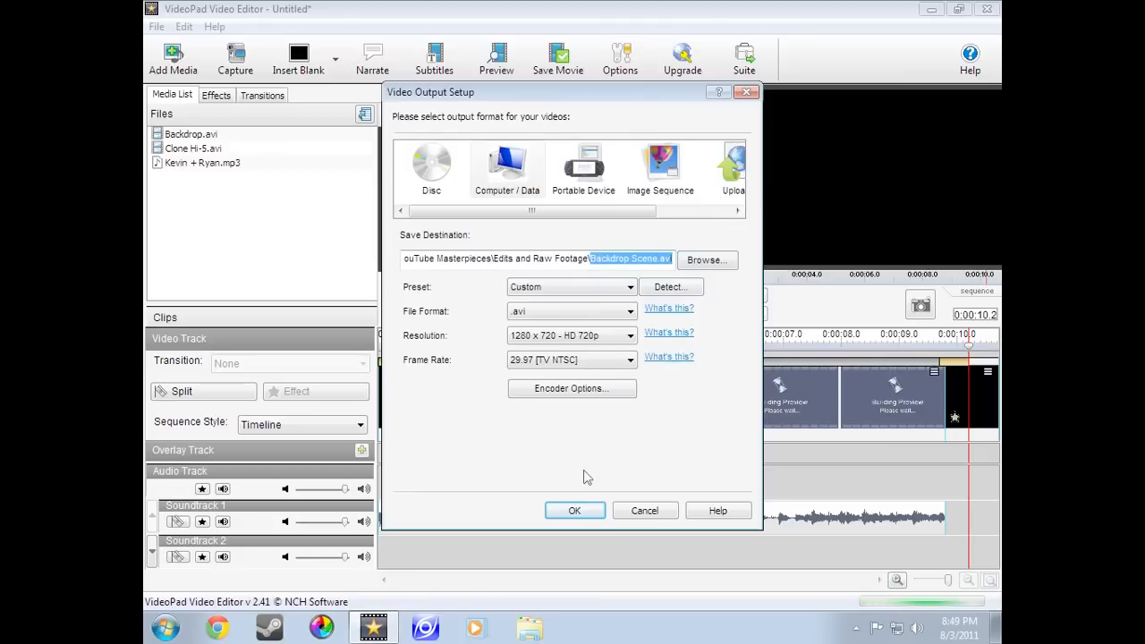
left_click(575, 511)
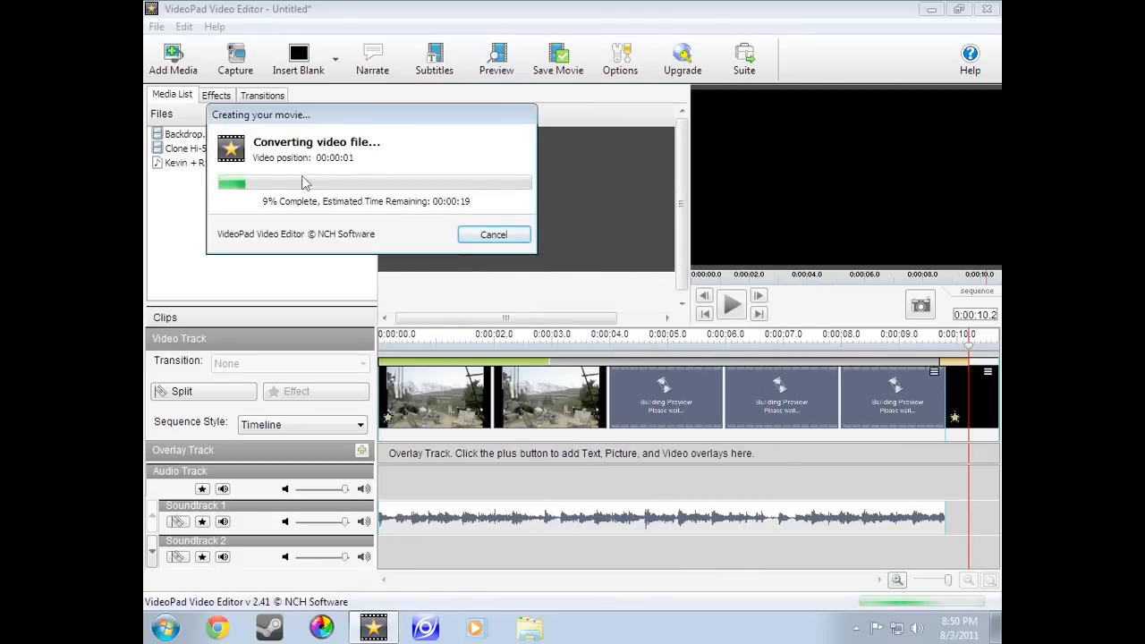
Step: Open the folder containing the created Backdrop Scene movie, then close the file browser
left_click(855, 631)
left_click(854, 631)
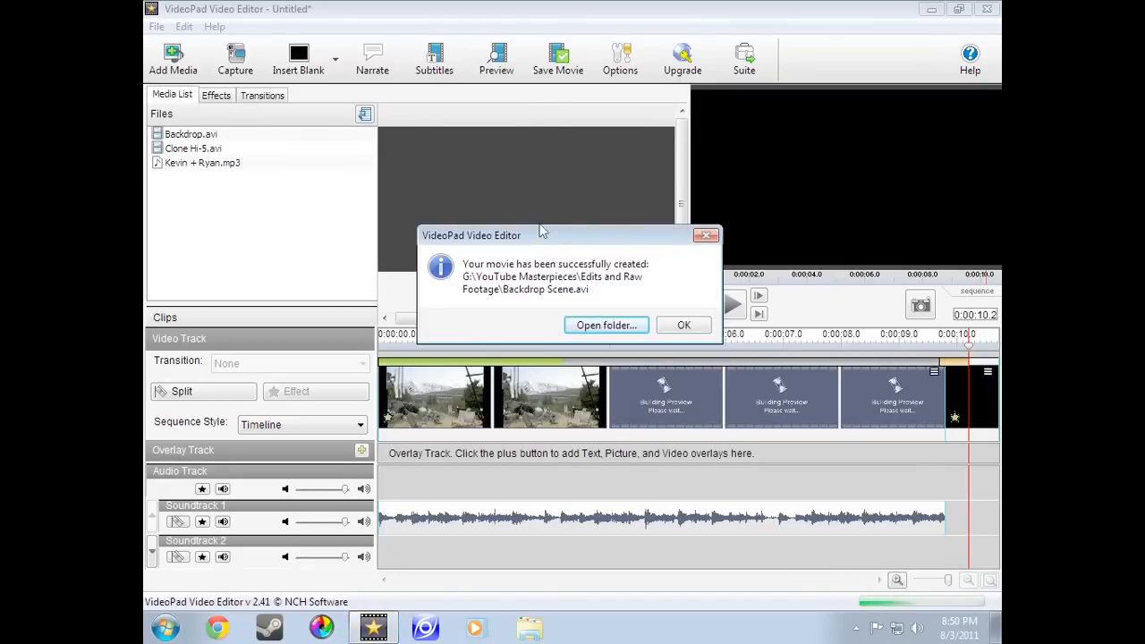
left_click_drag(552, 243, 517, 167)
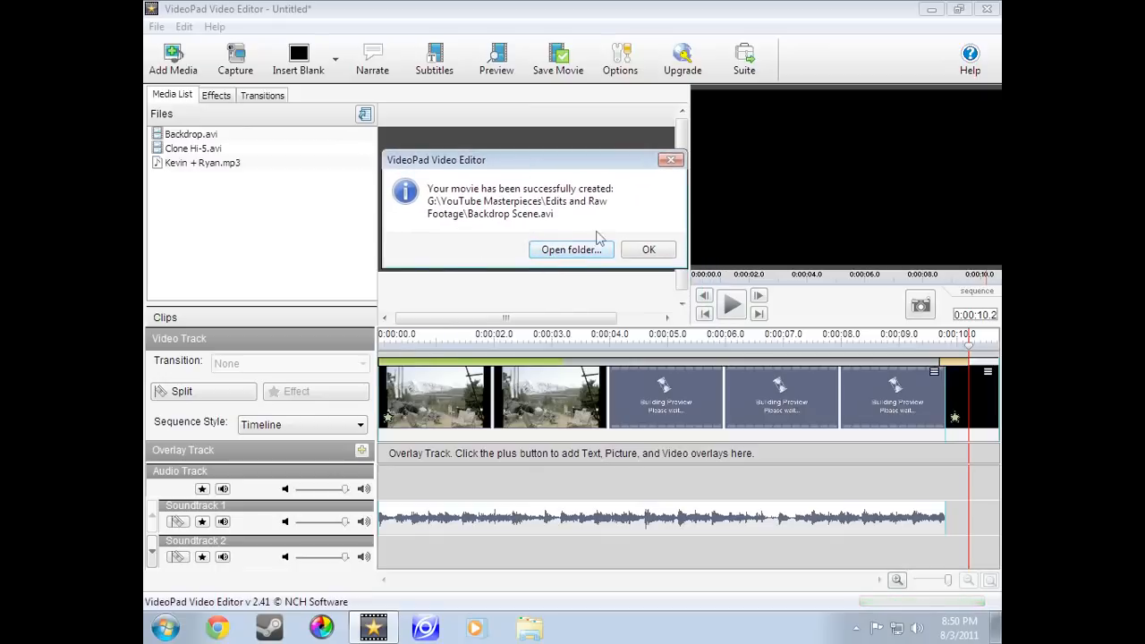
left_click(575, 252)
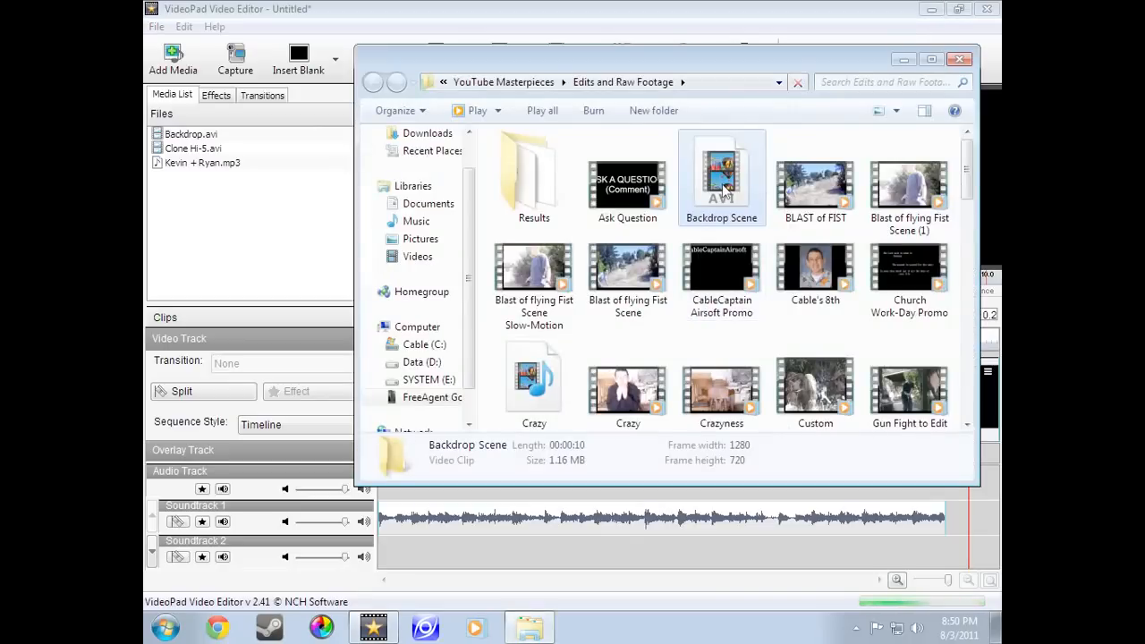
left_click(960, 63)
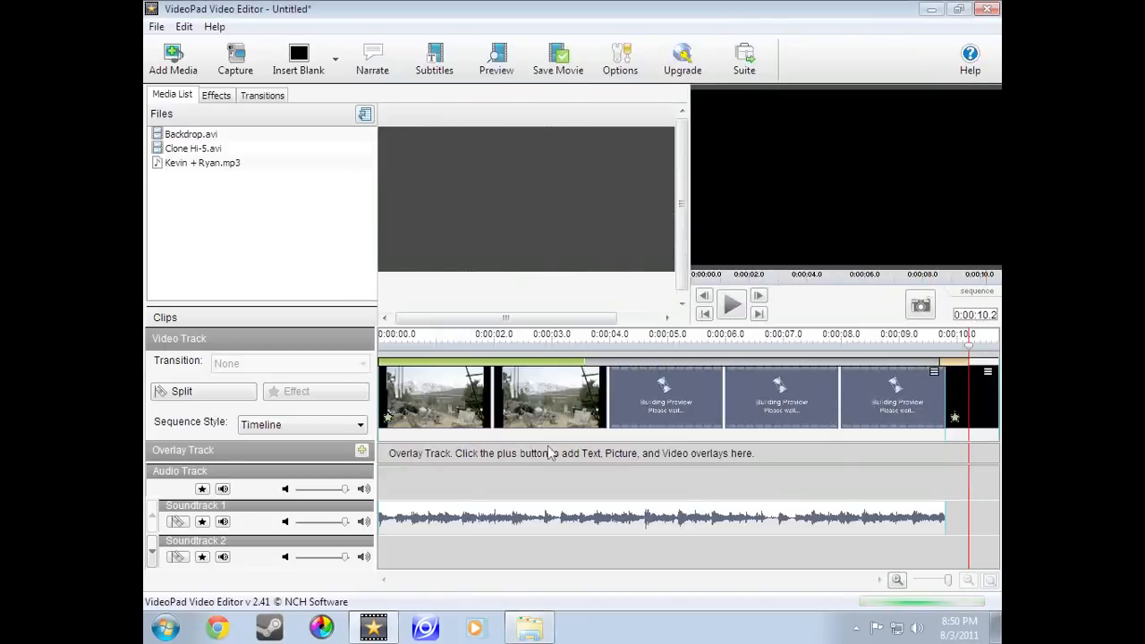
left_click(530, 628)
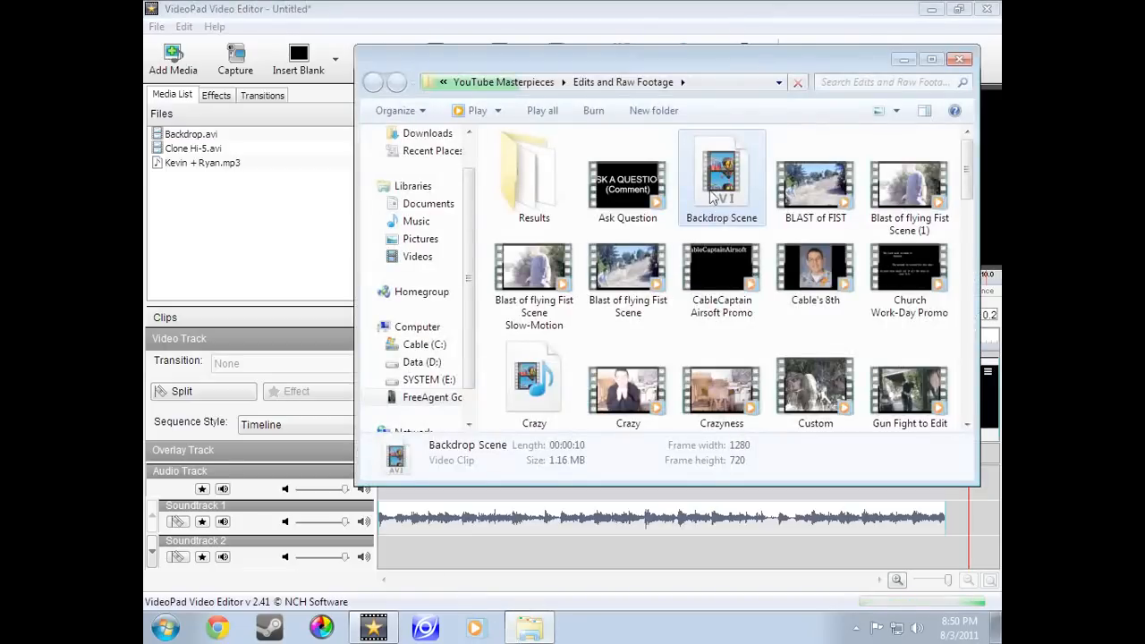
left_click(724, 18)
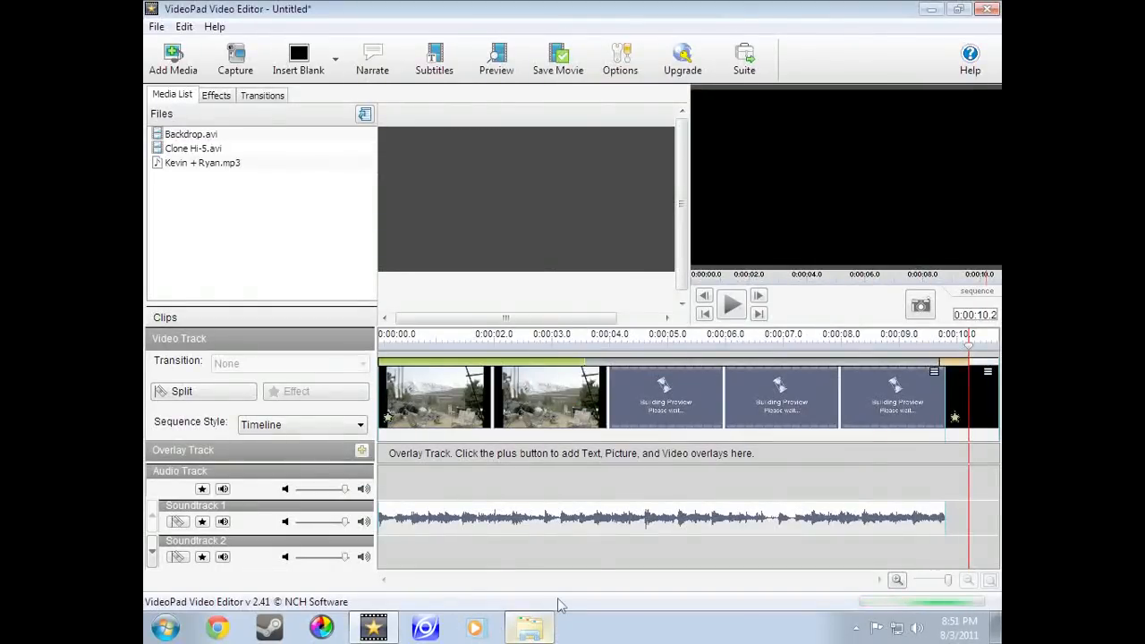
left_click(594, 590)
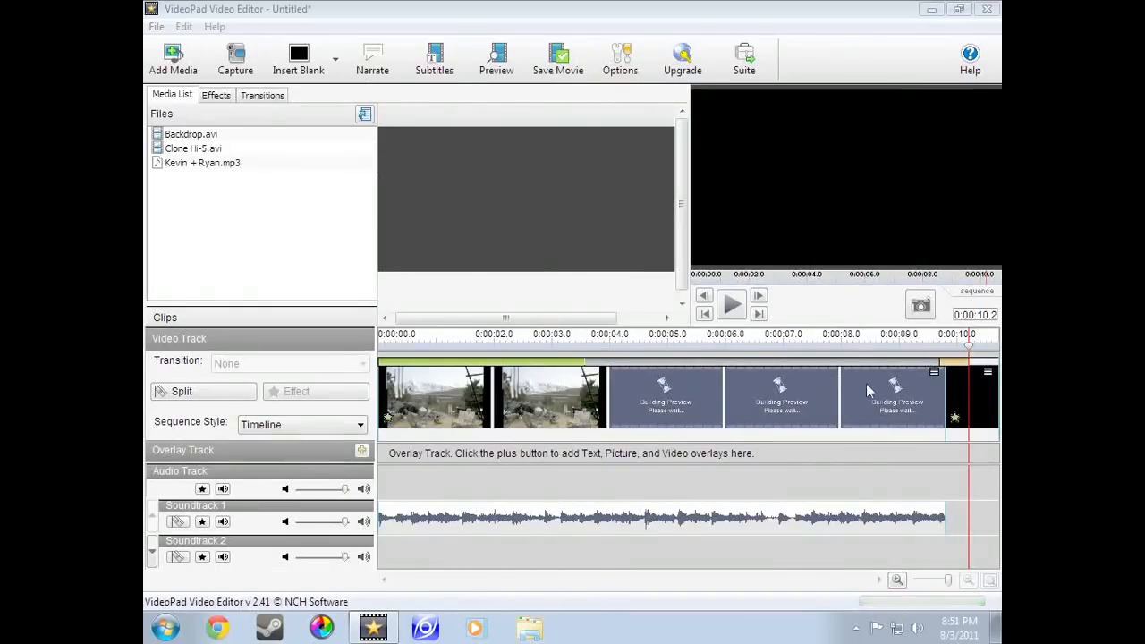
Step: Open the Save Project As dialog, cancel it, and close the video editor
left_click(157, 27)
left_click(233, 101)
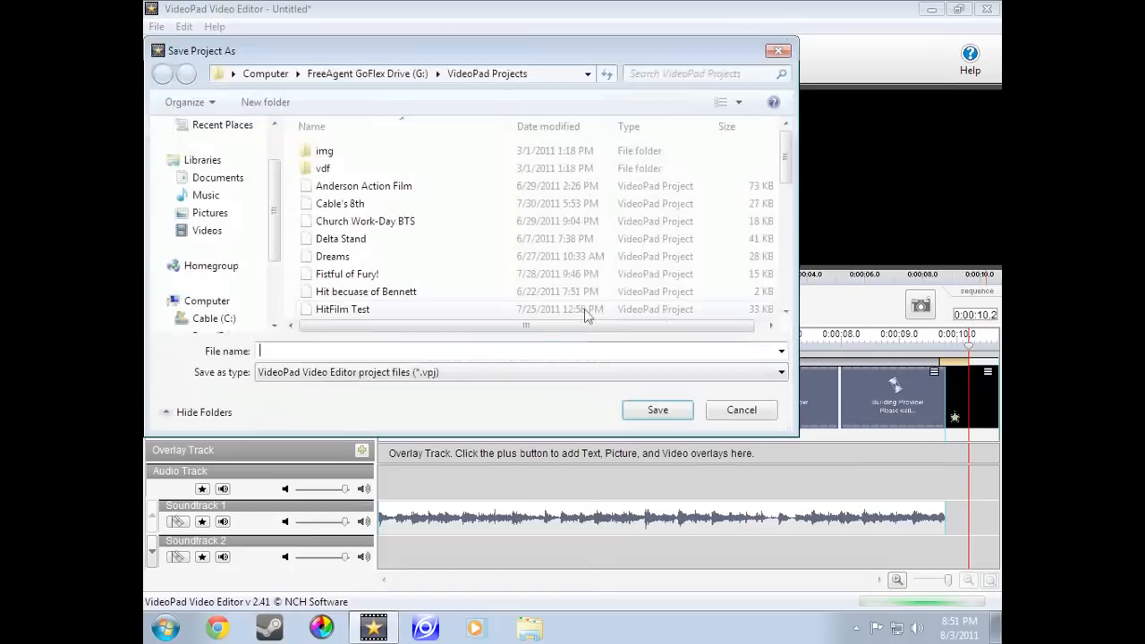
left_click(741, 413)
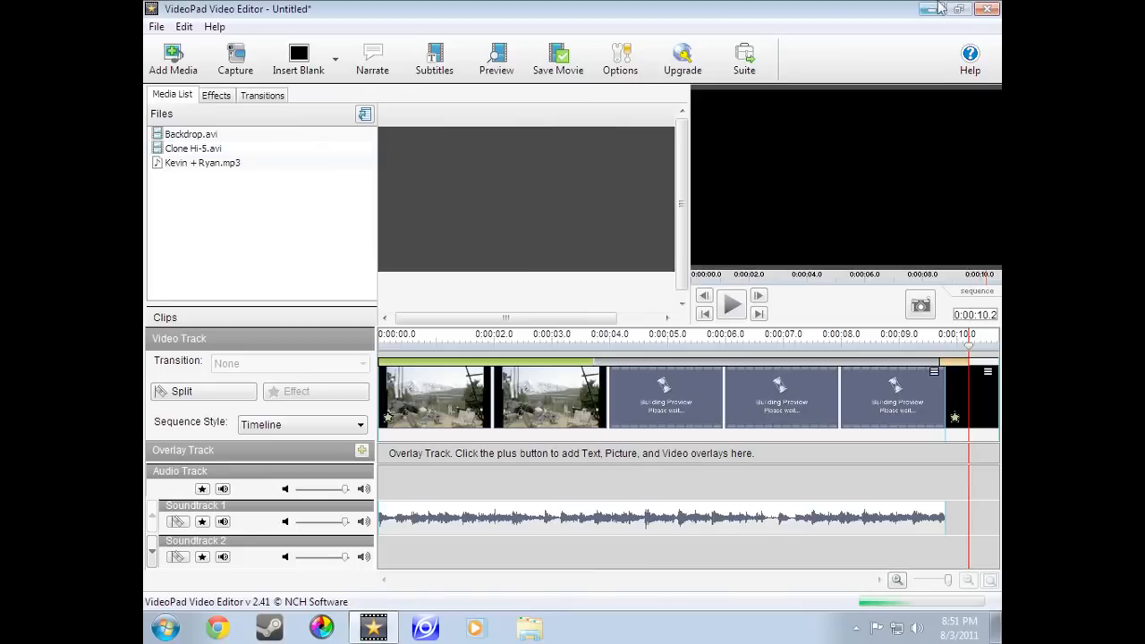
left_click(991, 9)
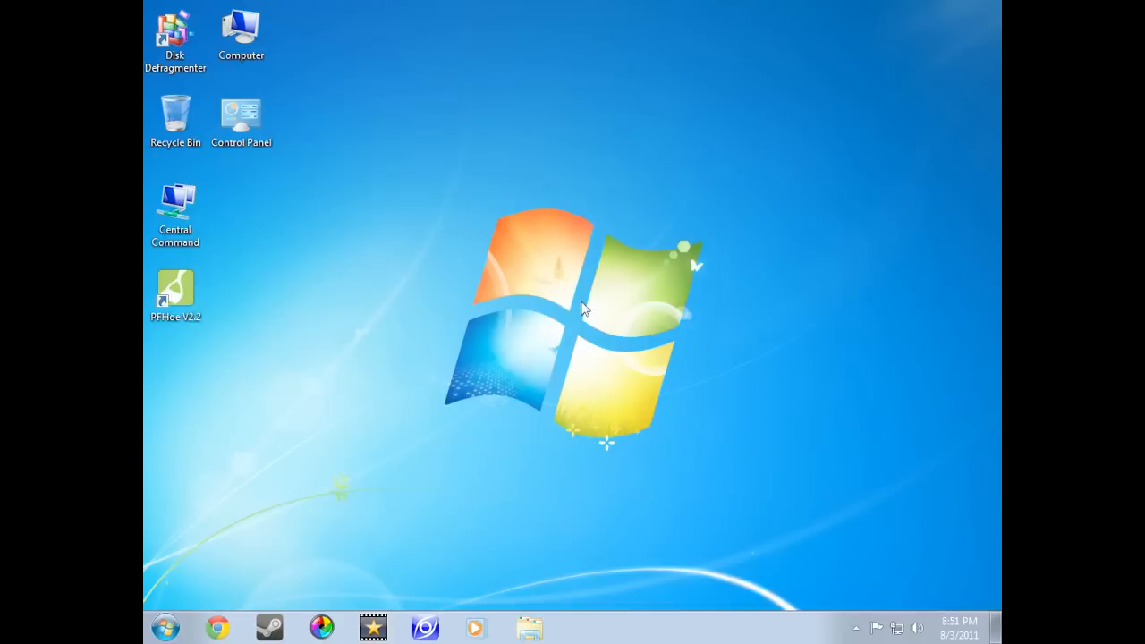
left_click(166, 628)
left_click(393, 409)
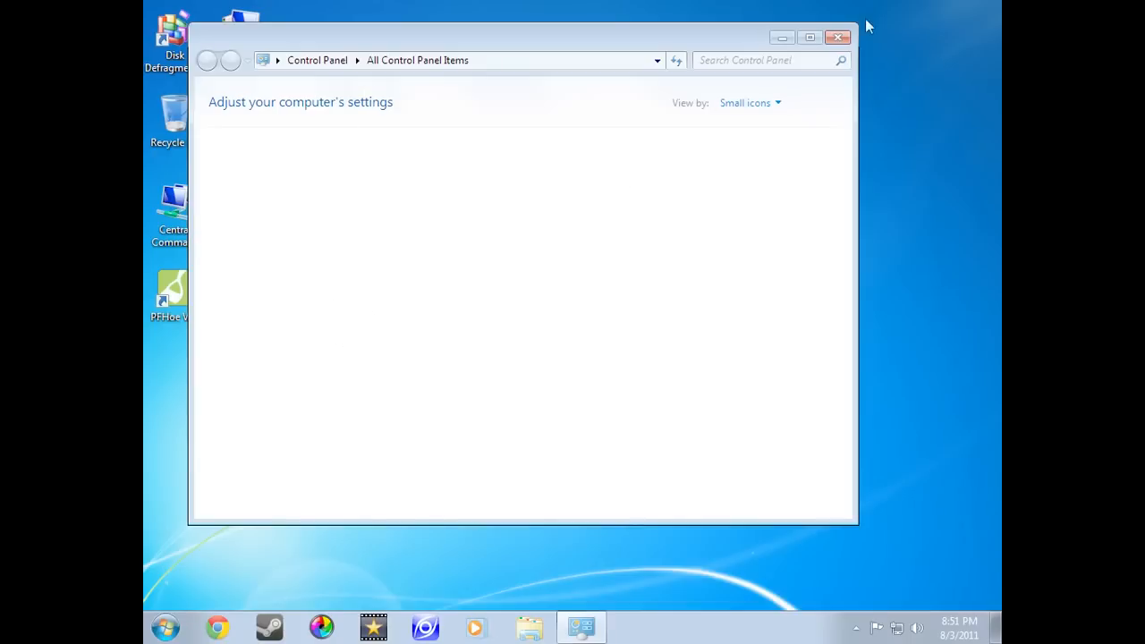
left_click(837, 37)
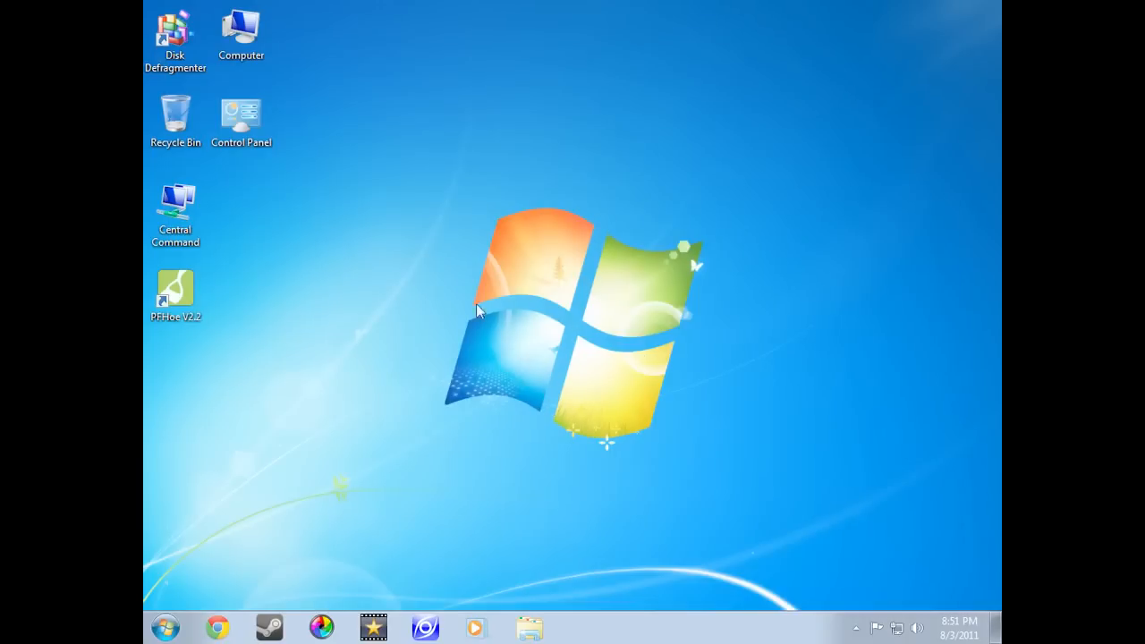
left_click(859, 629)
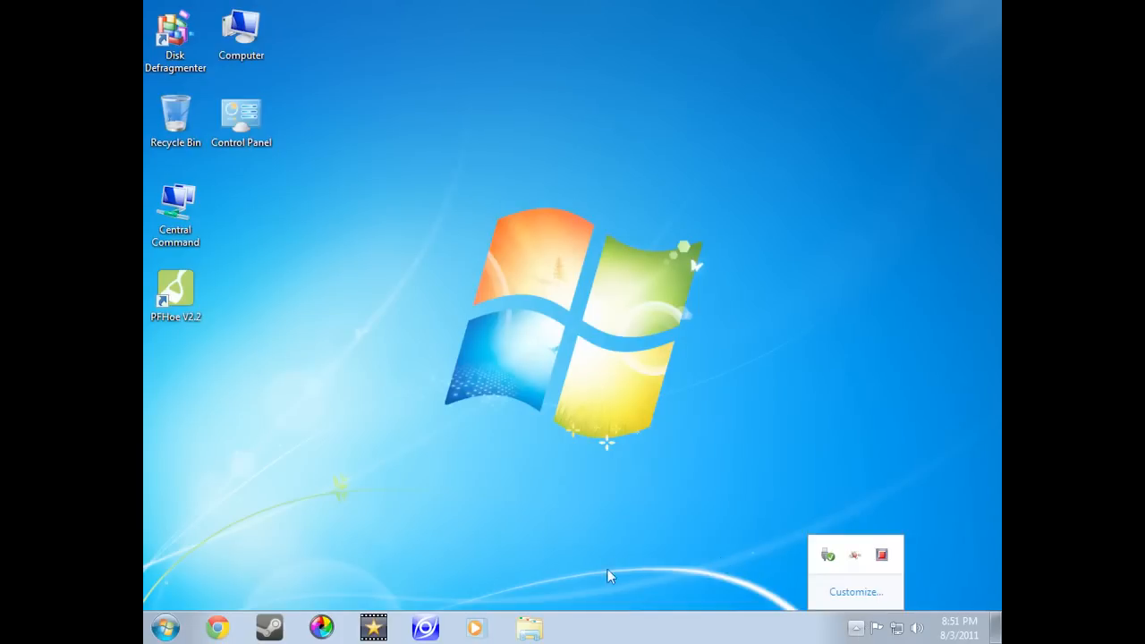
left_click(581, 573)
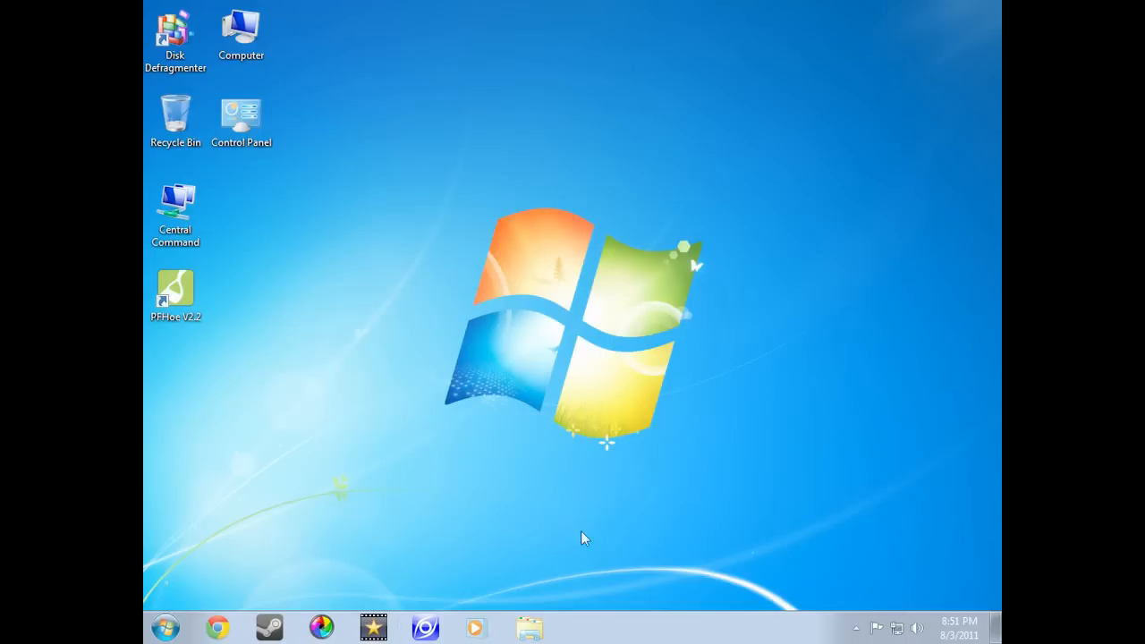
left_click(856, 628)
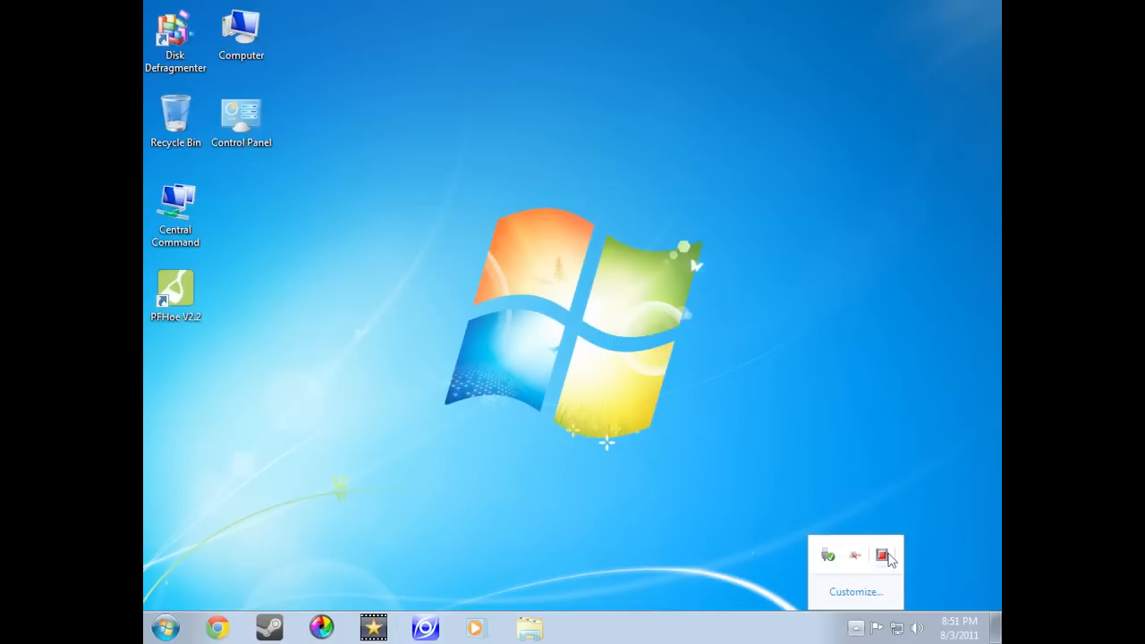
left_click(577, 327)
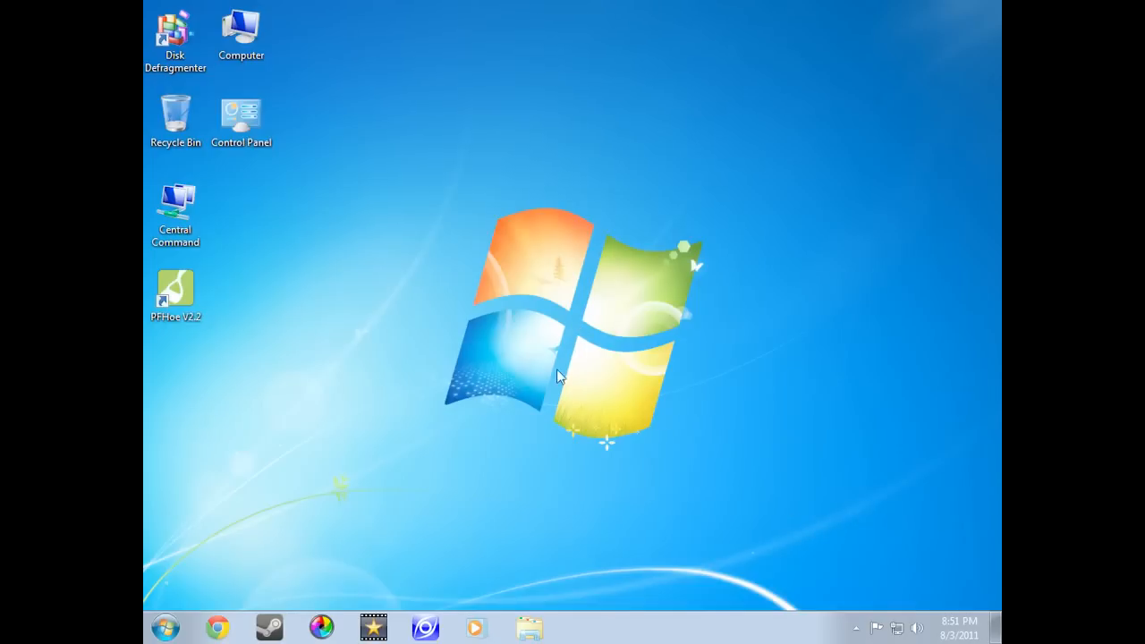